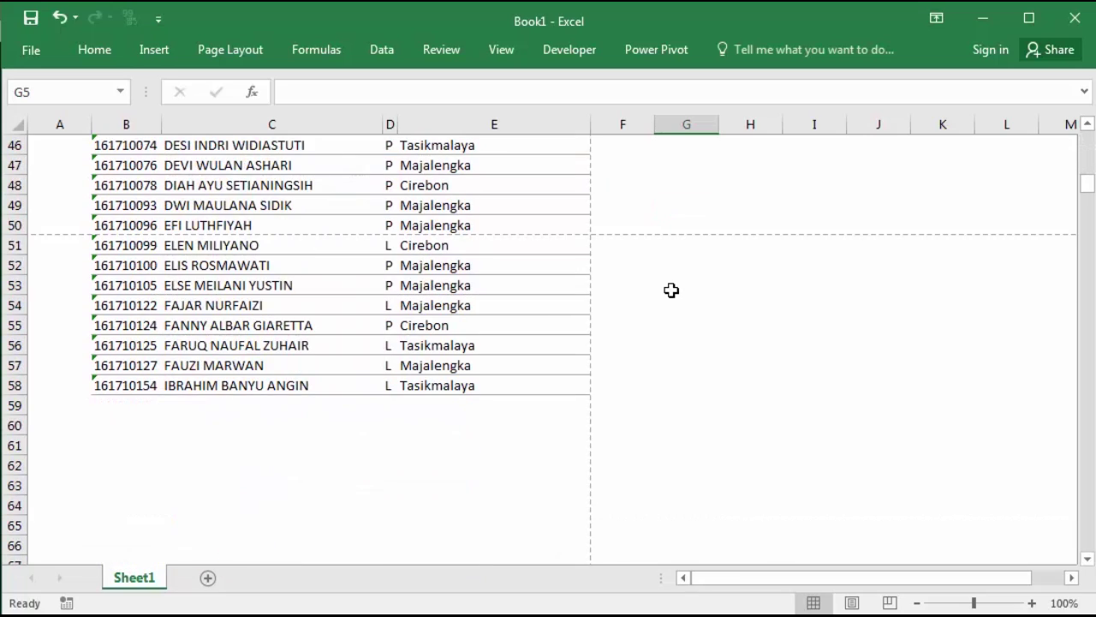
Examine where the dashed page-break lines fall across the student table, especially around rows 50 and 51
{"action": "left_click_drag", "start_coordinate": [52, 225], "coordinate": [565, 225]}
{"action": "left_click", "coordinate": [686, 203]}
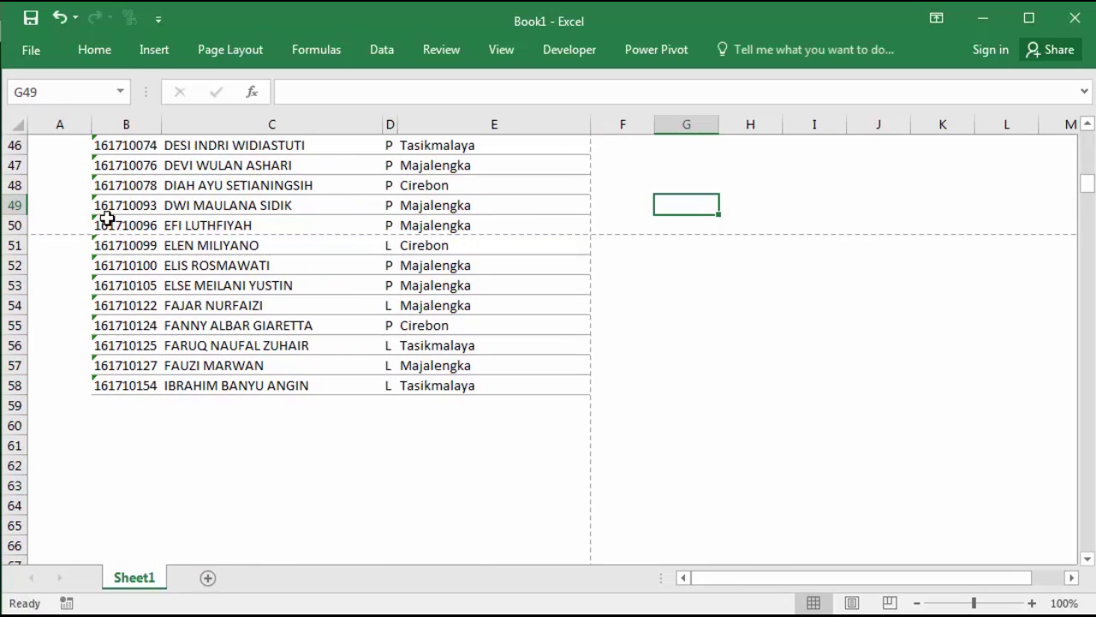
{"action": "left_click", "coordinate": [17, 225]}
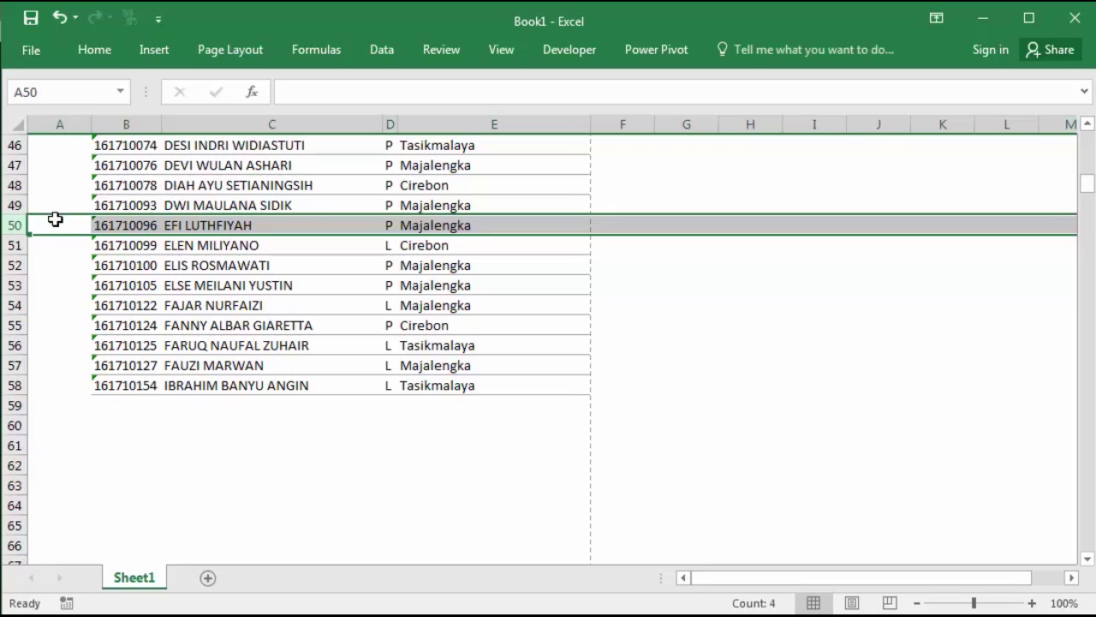
{"action": "left_click", "coordinate": [41, 246]}
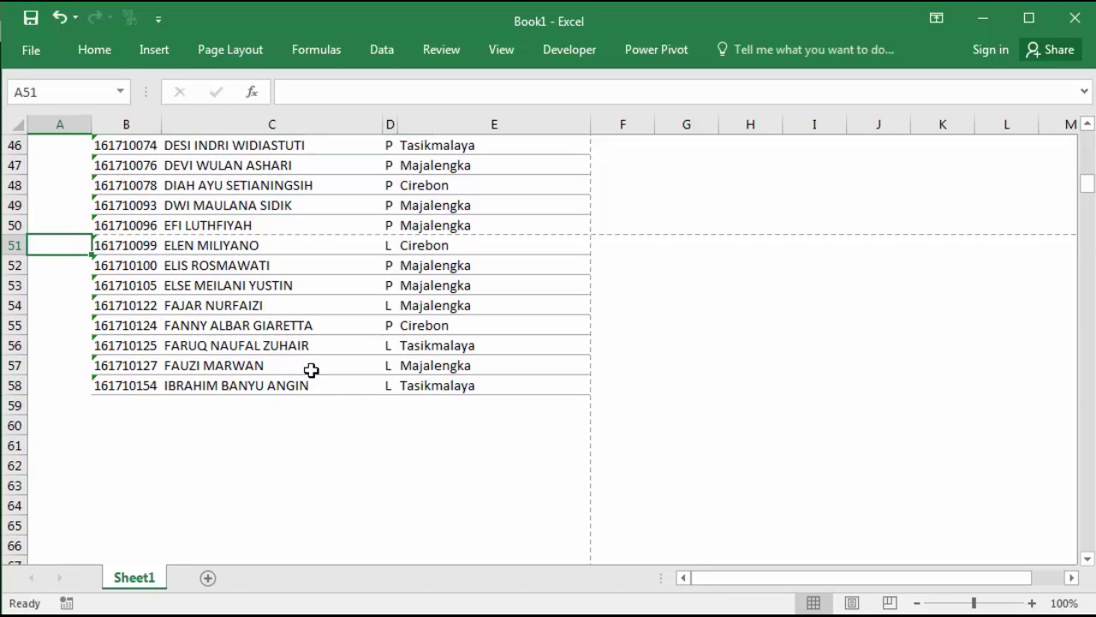
{"action": "left_click", "coordinate": [831, 329]}
{"action": "left_click", "coordinate": [611, 227]}
{"action": "left_click", "coordinate": [651, 306]}
{"action": "scroll", "coordinate": [650, 306], "scroll_direction": "up", "scroll_amount": 15}
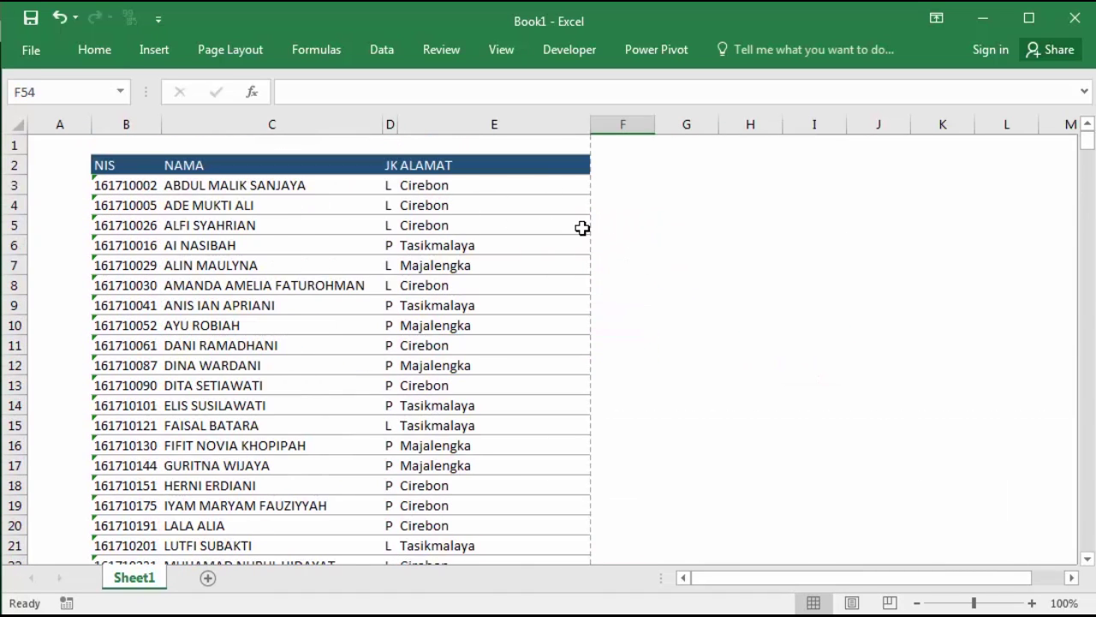
{"action": "left_click", "coordinate": [670, 214]}
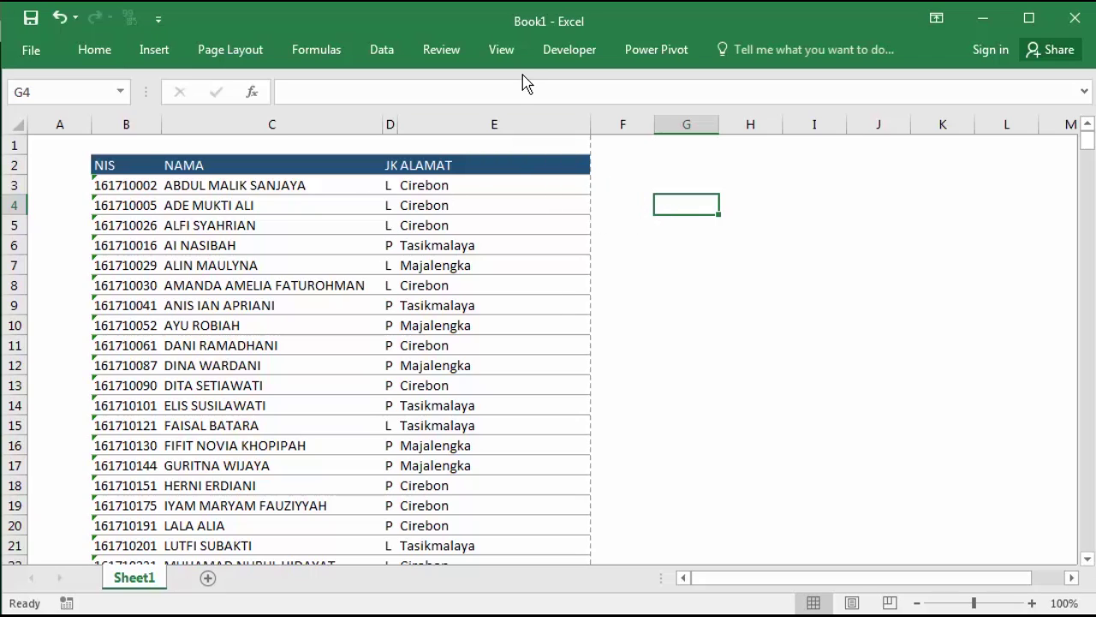
Switch the worksheet to Page Layout view and show the full first page from column A
{"action": "left_click", "coordinate": [504, 53]}
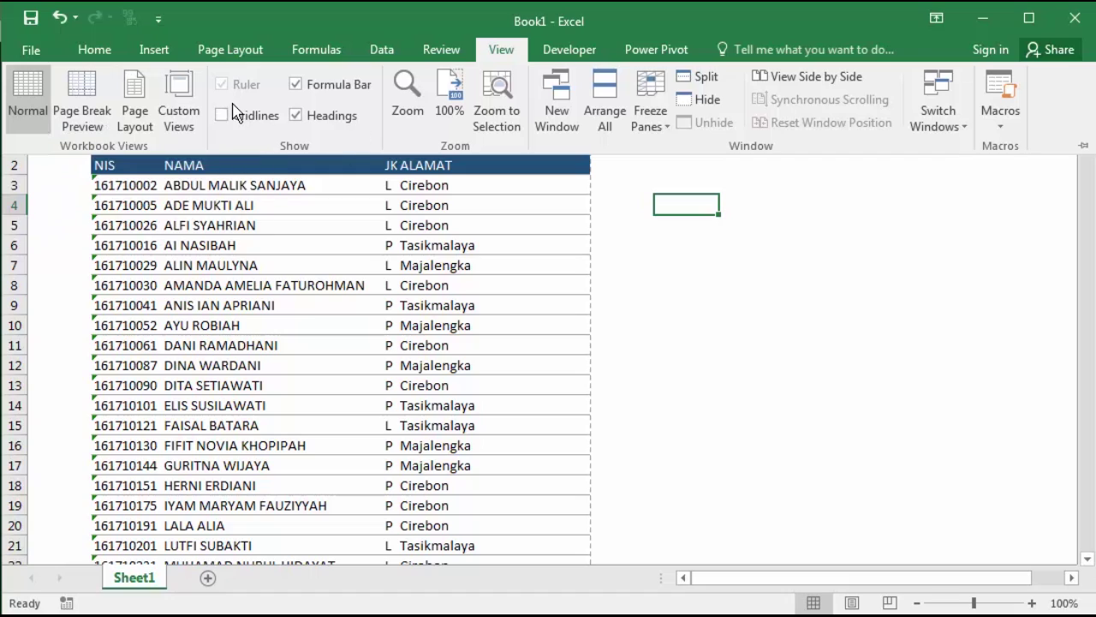
{"action": "left_click", "coordinate": [137, 127]}
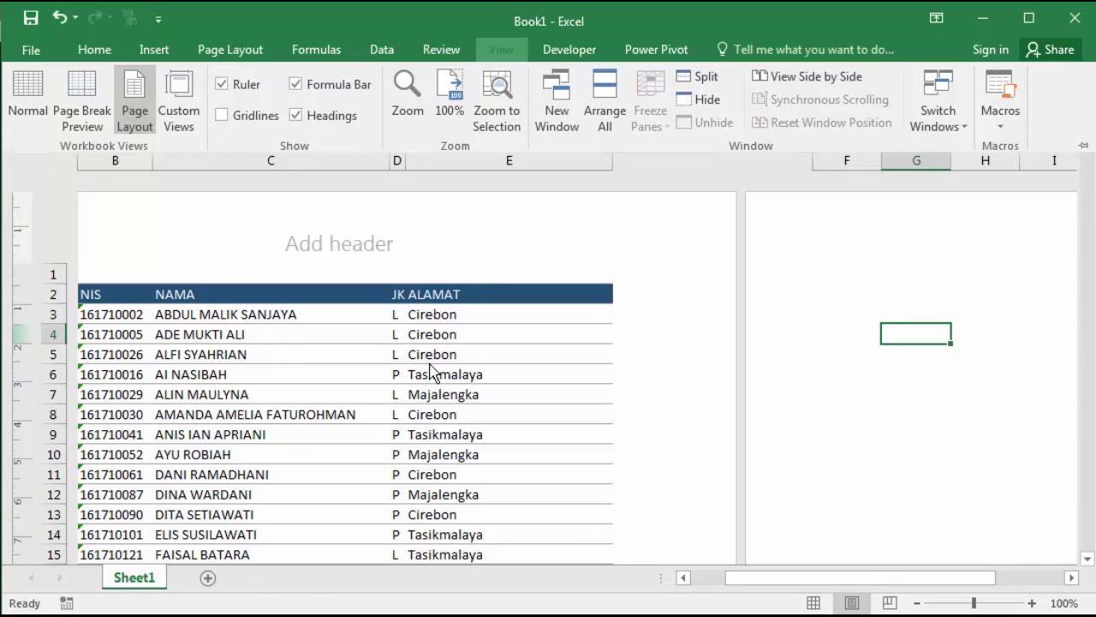
{"action": "scroll", "coordinate": [452, 318], "scroll_direction": "down", "scroll_amount": 4}
{"action": "scroll", "coordinate": [452, 318], "scroll_direction": "up", "scroll_amount": 4}
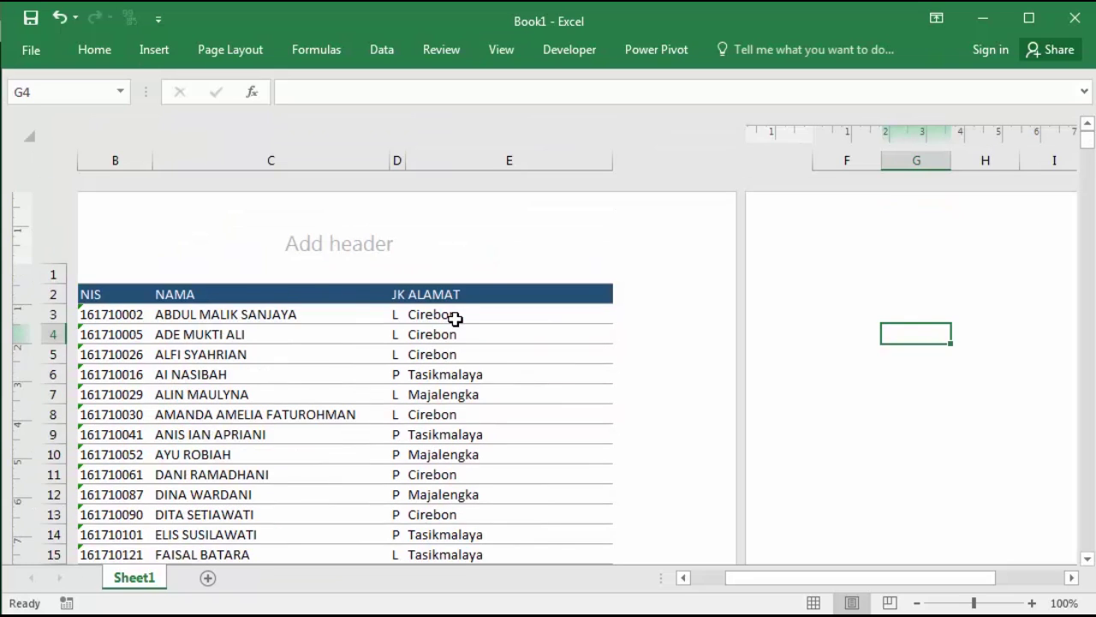
{"action": "left_click_drag", "start_coordinate": [765, 579], "coordinate": [674, 583]}
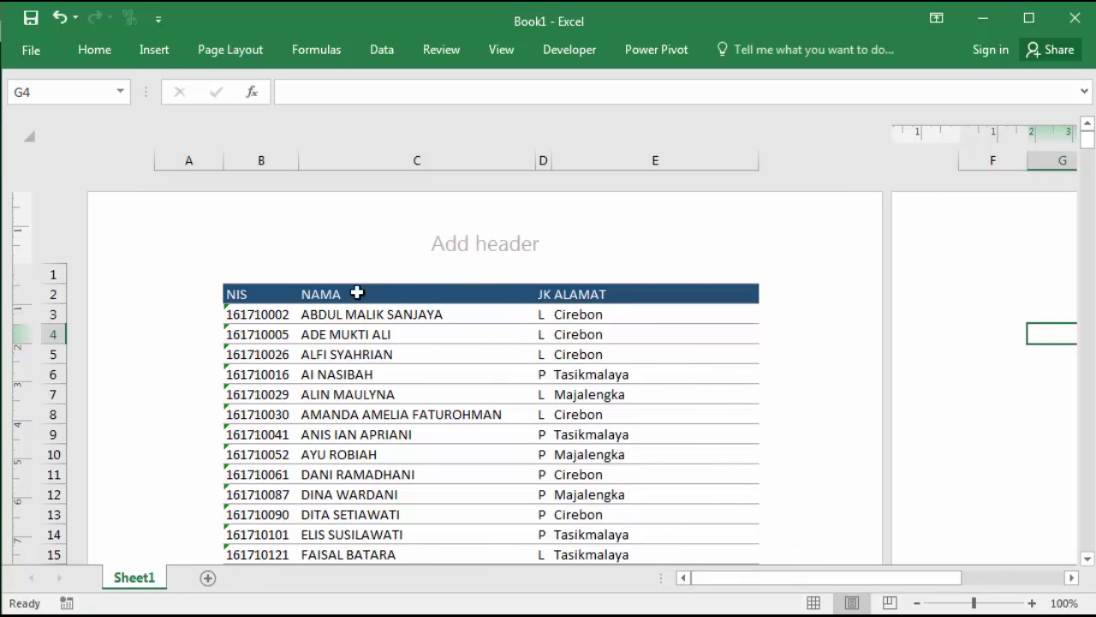
Examine how the student table is split between the first and second printed pages
{"action": "scroll", "coordinate": [565, 384], "scroll_direction": "down", "scroll_amount": 11}
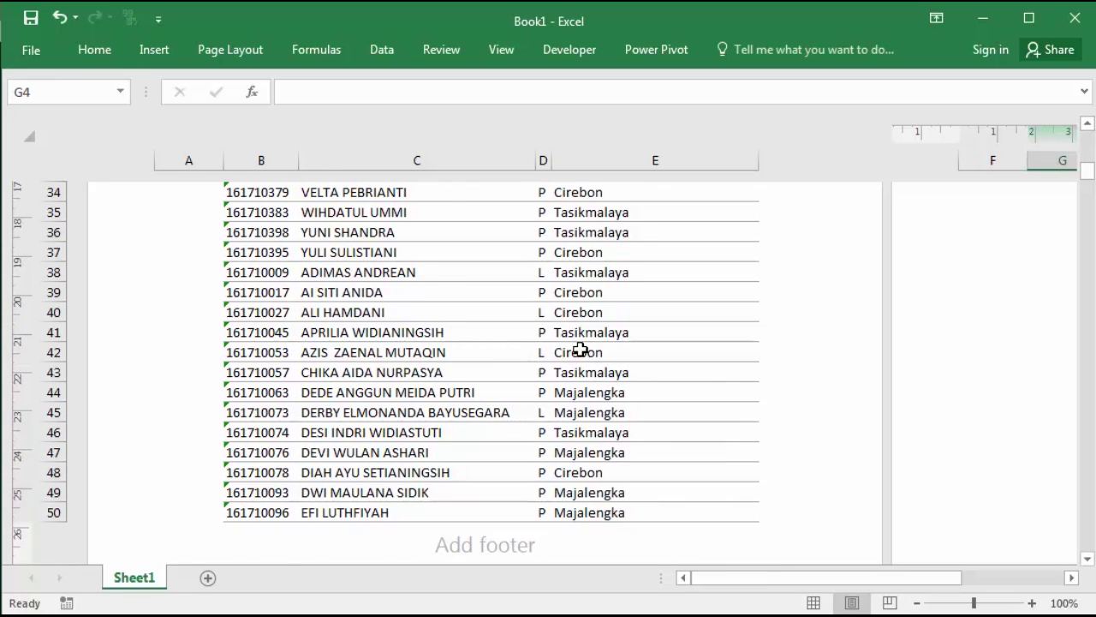
{"action": "scroll", "coordinate": [580, 349], "scroll_direction": "down", "scroll_amount": 4}
{"action": "scroll", "coordinate": [556, 385], "scroll_direction": "down", "scroll_amount": 3}
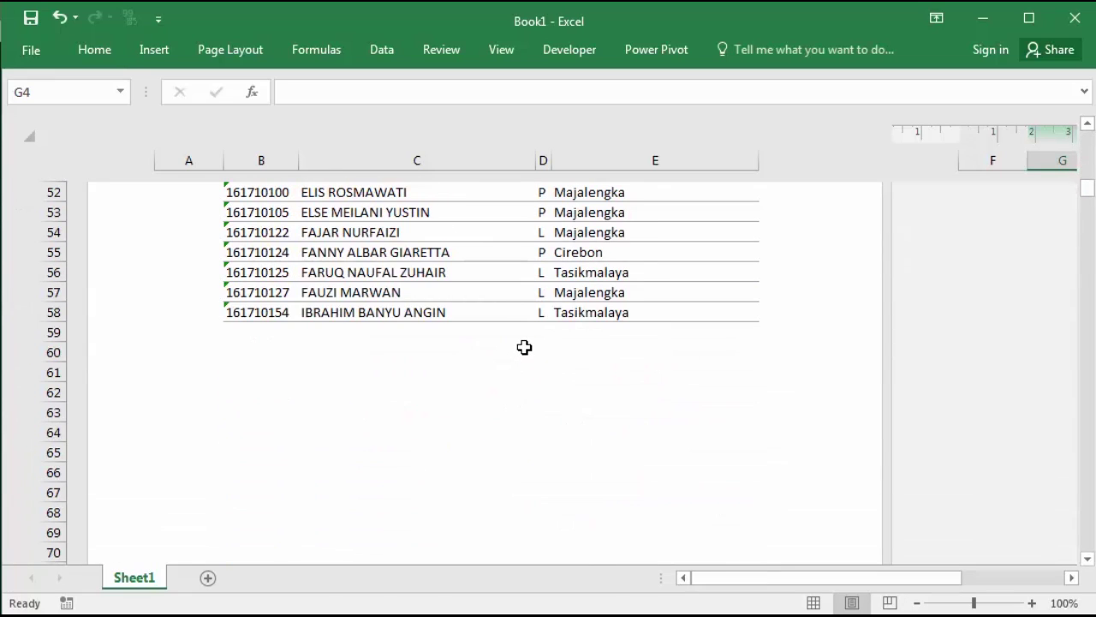
{"action": "scroll", "coordinate": [524, 346], "scroll_direction": "up", "scroll_amount": 3}
{"action": "scroll", "coordinate": [523, 346], "scroll_direction": "down", "scroll_amount": 1}
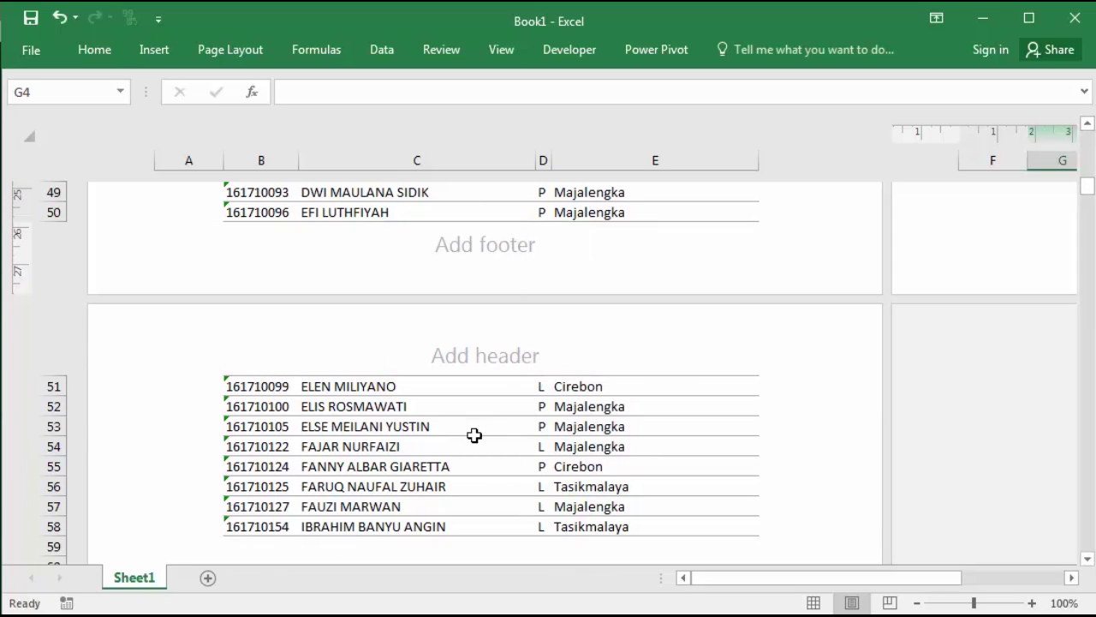
{"action": "scroll", "coordinate": [495, 232], "scroll_direction": "up", "scroll_amount": 2}
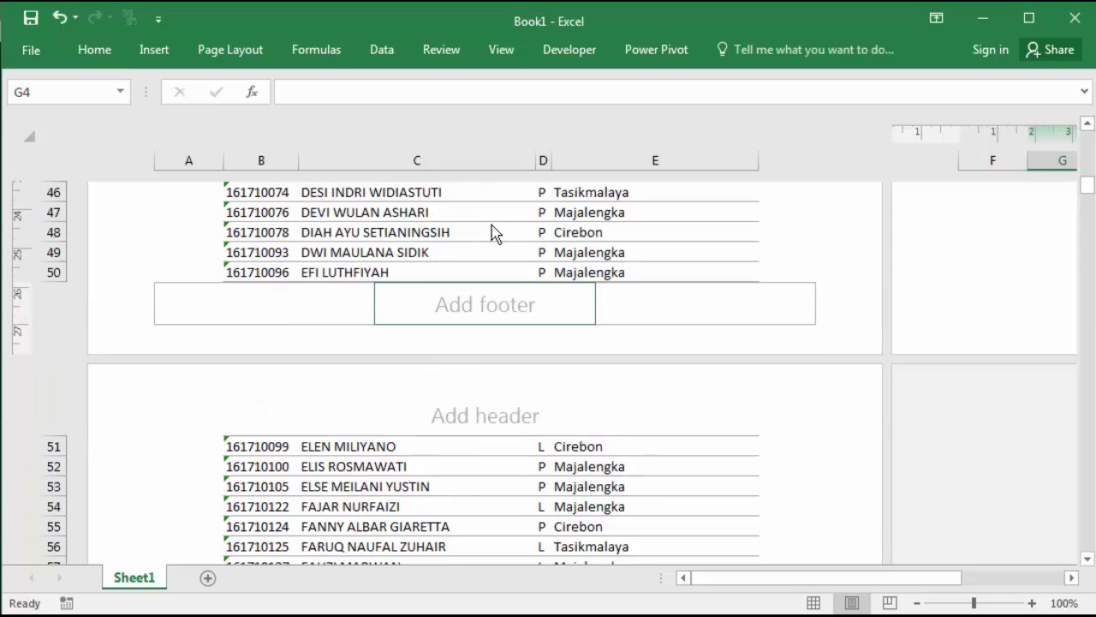
{"action": "scroll", "coordinate": [513, 303], "scroll_direction": "down", "scroll_amount": 5}
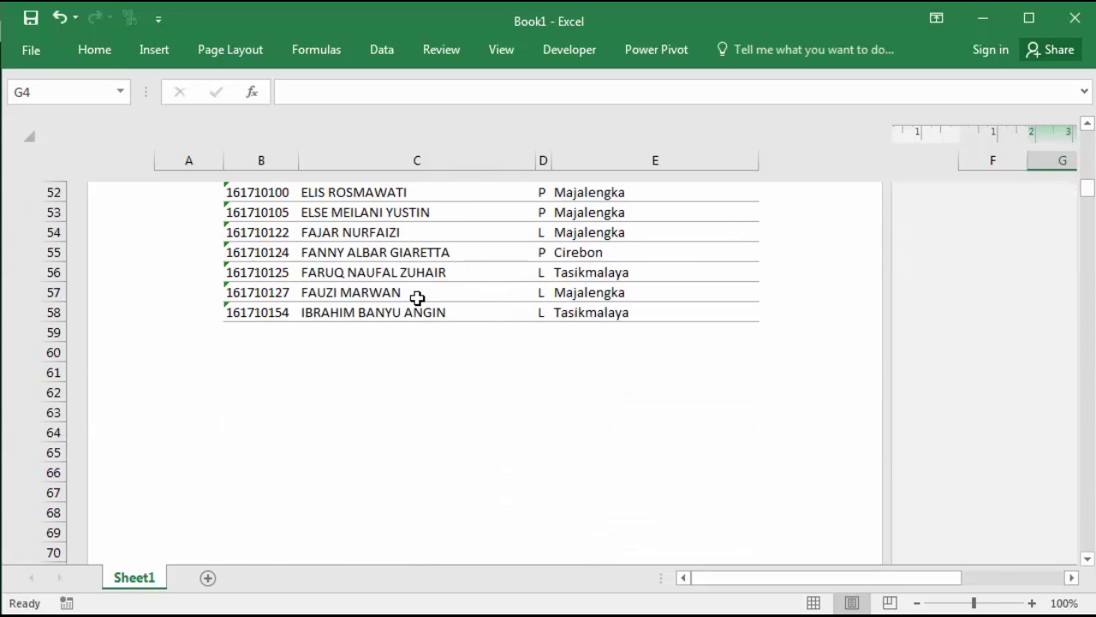
{"action": "scroll", "coordinate": [420, 295], "scroll_direction": "up", "scroll_amount": 6}
{"action": "scroll", "coordinate": [425, 289], "scroll_direction": "up", "scroll_amount": 12}
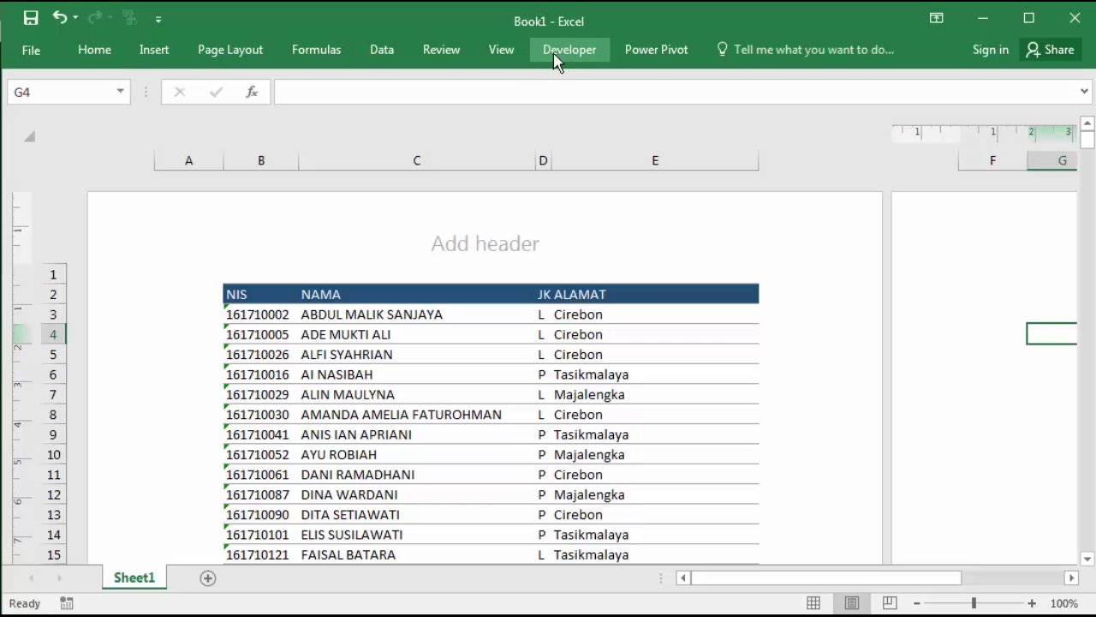
Set the sheet's paper size to Legal (21,59 cm x 35,56 cm)
{"action": "left_click", "coordinate": [557, 53]}
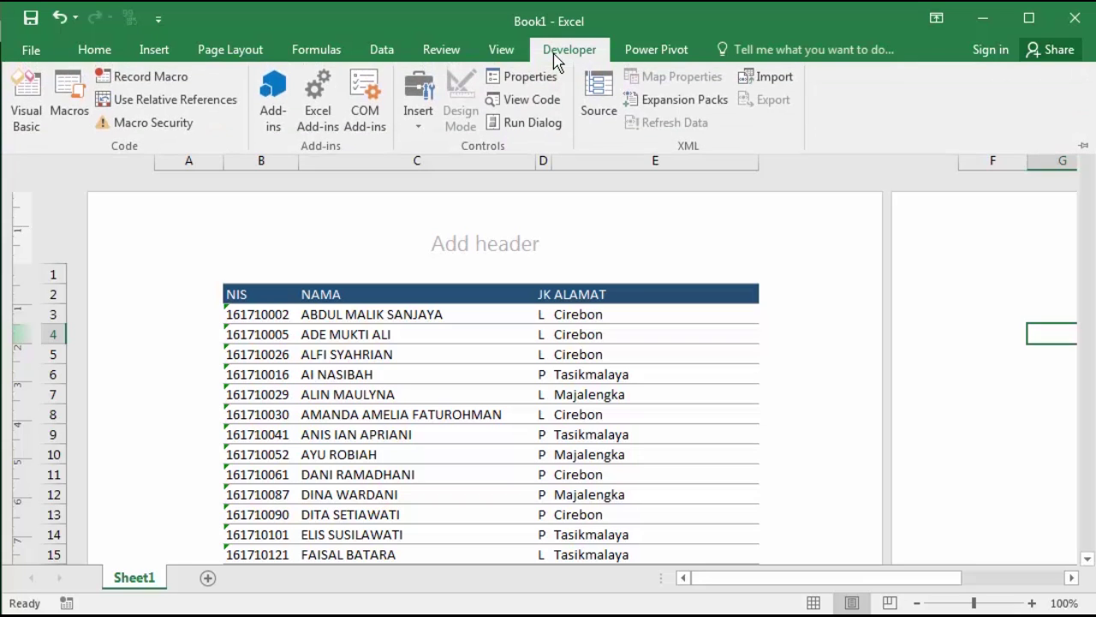
{"action": "left_click", "coordinate": [231, 53]}
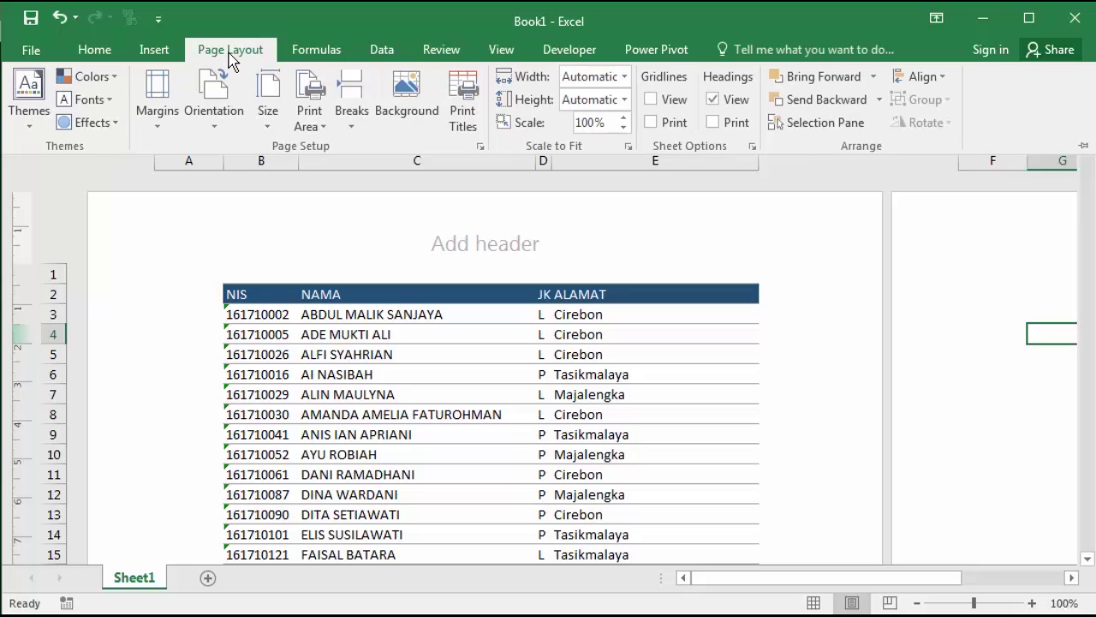
{"action": "left_click", "coordinate": [269, 127]}
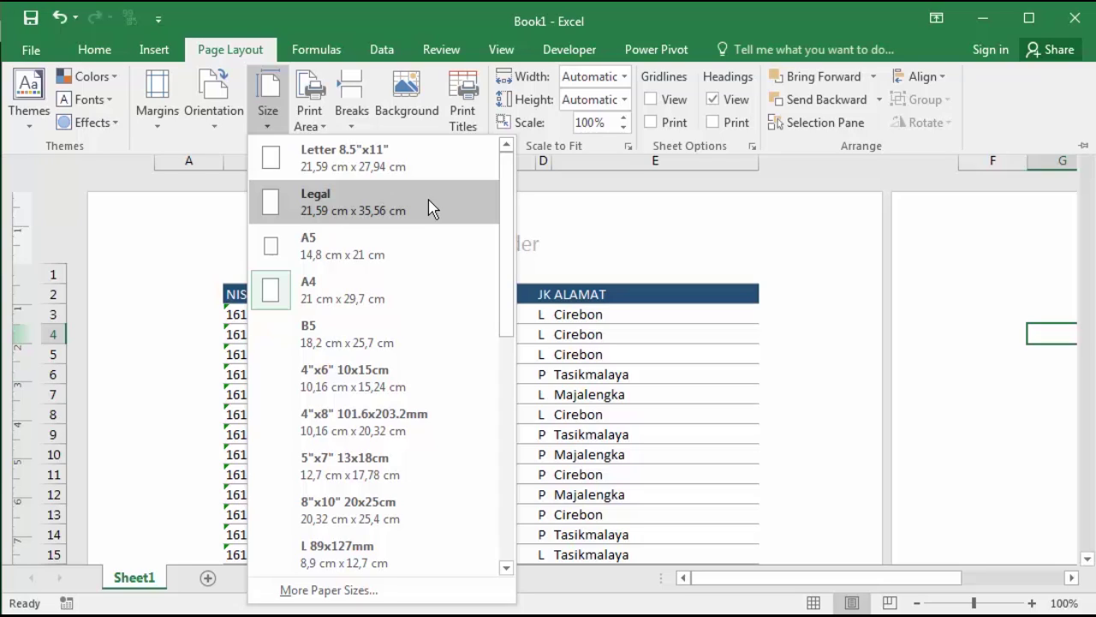
{"action": "left_click", "coordinate": [347, 206]}
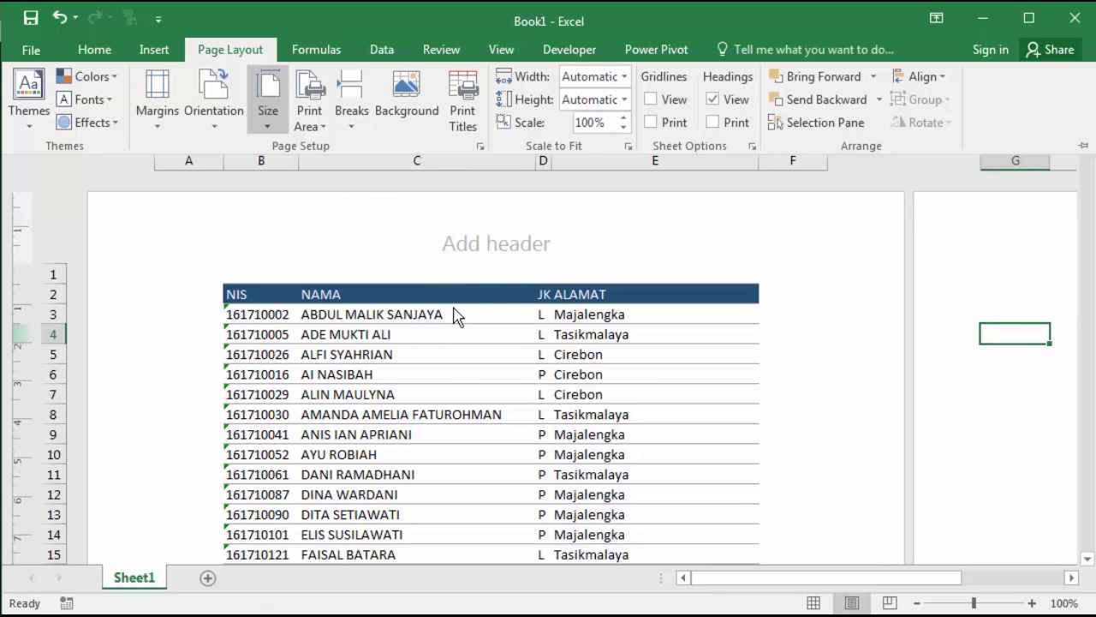
Examine where the student table ends relative to the page boundary on Legal paper
{"action": "scroll", "coordinate": [454, 333], "scroll_direction": "down", "scroll_amount": 11}
{"action": "scroll", "coordinate": [454, 332], "scroll_direction": "down", "scroll_amount": 8}
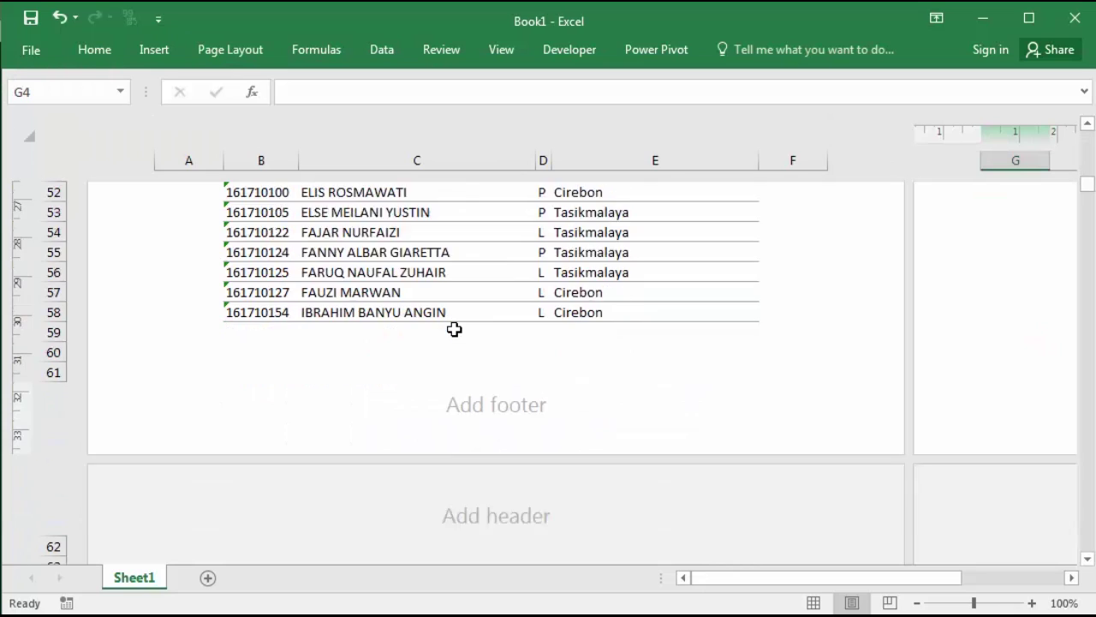
{"action": "scroll", "coordinate": [463, 328], "scroll_direction": "up", "scroll_amount": 2}
{"action": "scroll", "coordinate": [463, 374], "scroll_direction": "down", "scroll_amount": 6}
{"action": "scroll", "coordinate": [466, 375], "scroll_direction": "up", "scroll_amount": 2}
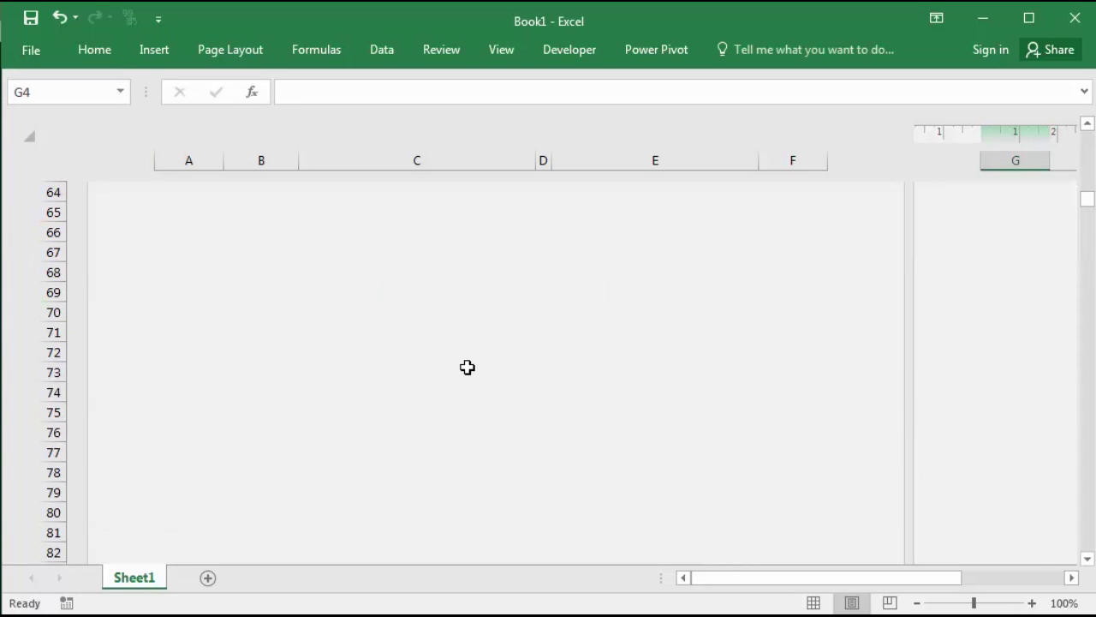
{"action": "left_click", "coordinate": [465, 368]}
{"action": "scroll", "coordinate": [539, 351], "scroll_direction": "up", "scroll_amount": 6}
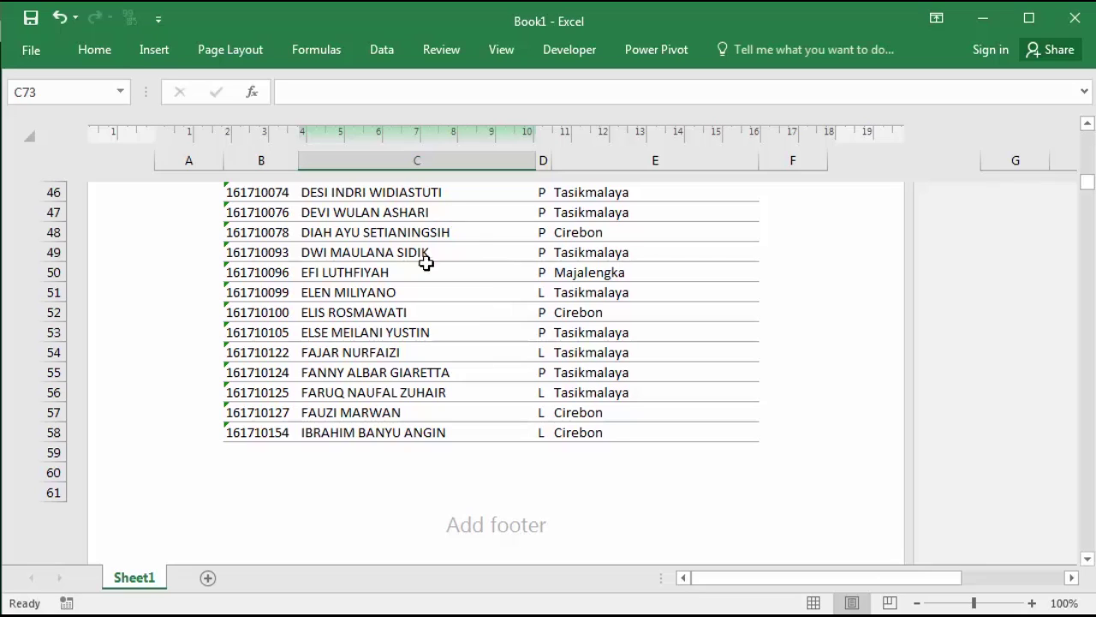
{"action": "scroll", "coordinate": [398, 349], "scroll_direction": "down", "scroll_amount": 5}
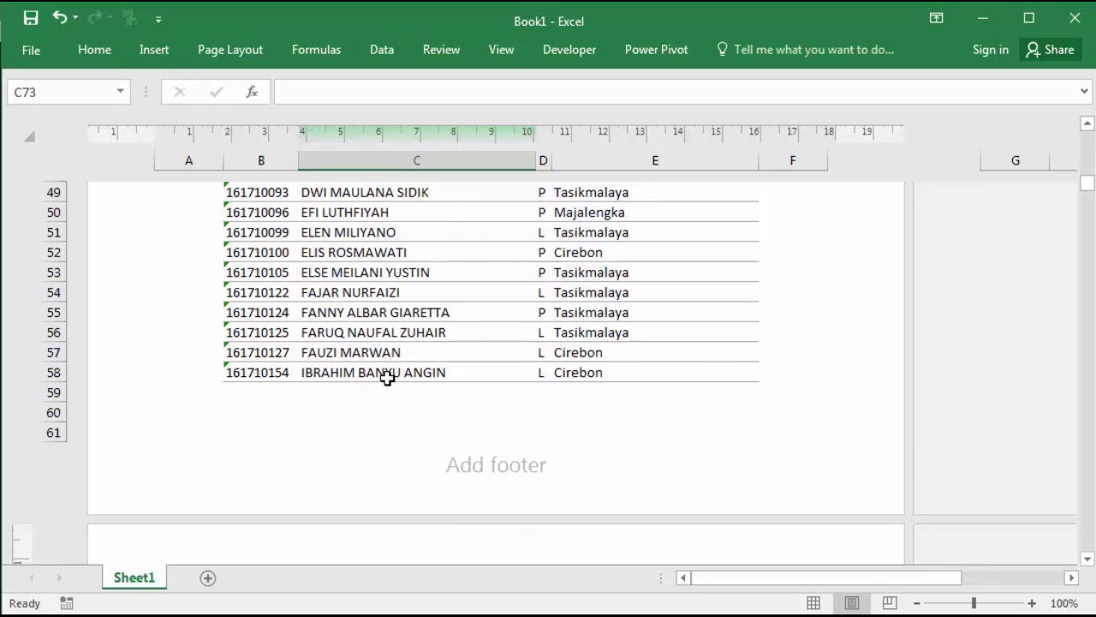
{"action": "scroll", "coordinate": [417, 224], "scroll_direction": "up", "scroll_amount": 1}
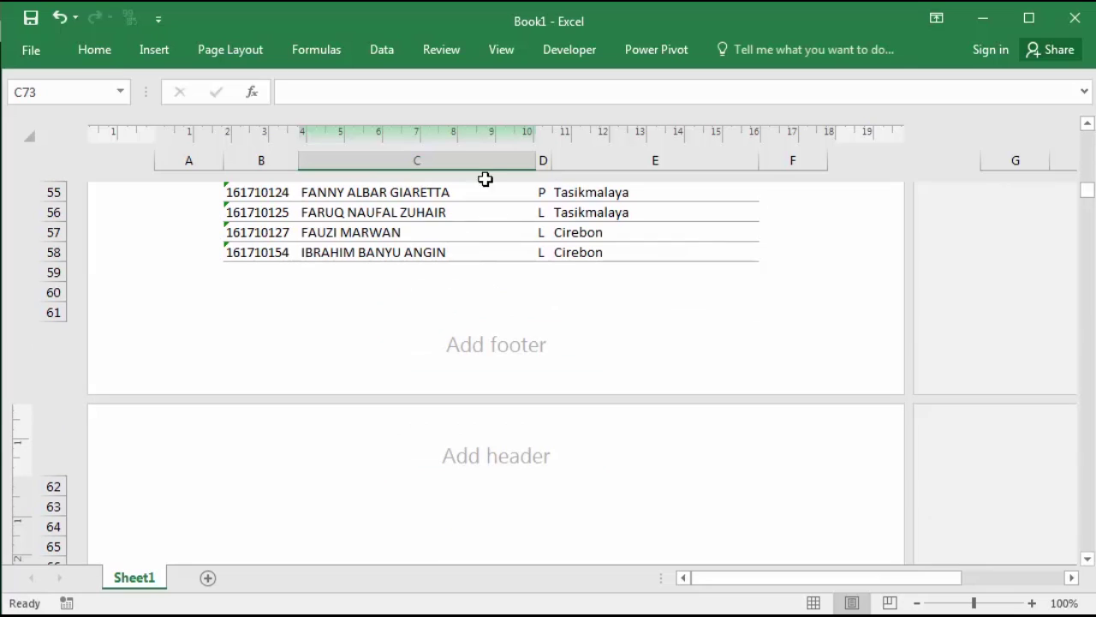
Set the paper size to A4 (21 cm x 29,7 cm) and check the table's page split
{"action": "left_click", "coordinate": [225, 50]}
{"action": "left_click", "coordinate": [269, 130]}
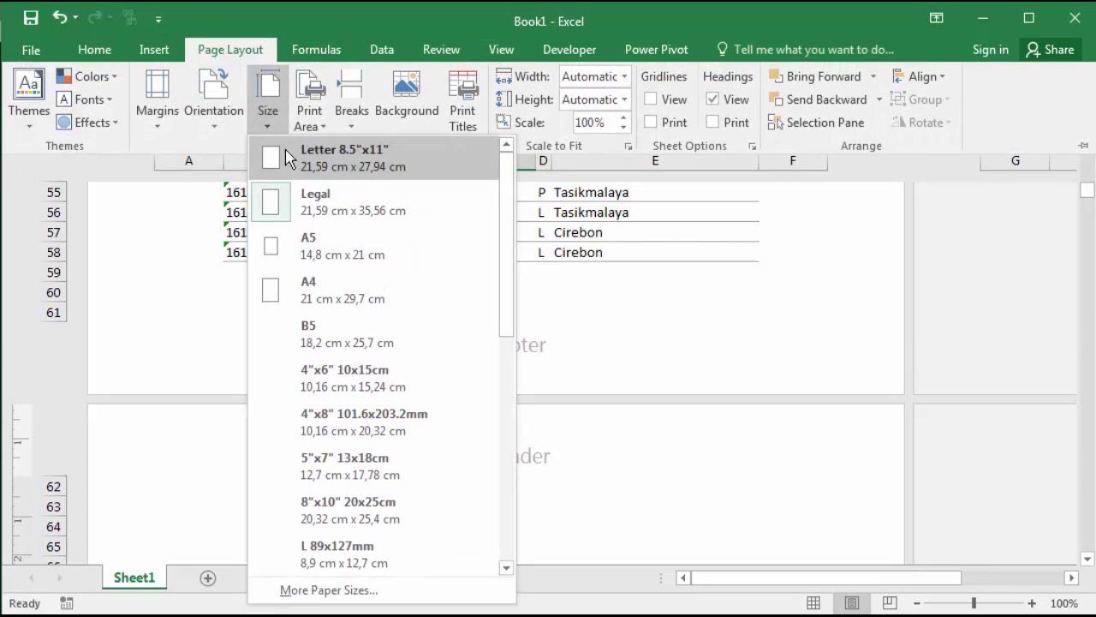
{"action": "left_click", "coordinate": [358, 296]}
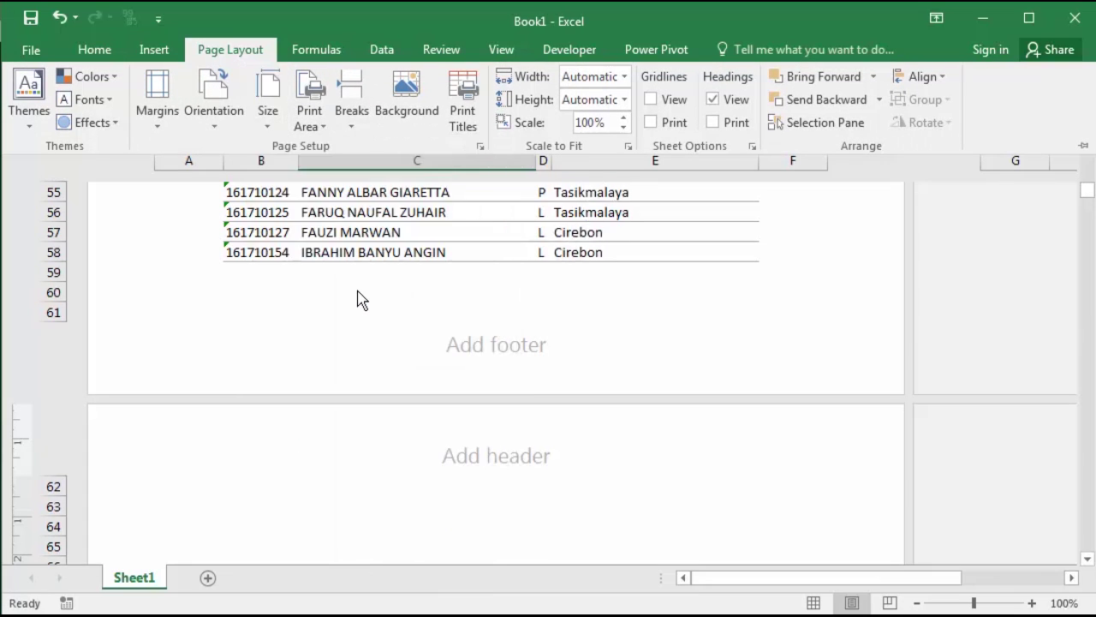
{"action": "left_click", "coordinate": [499, 262]}
{"action": "scroll", "coordinate": [499, 262], "scroll_direction": "up", "scroll_amount": 2}
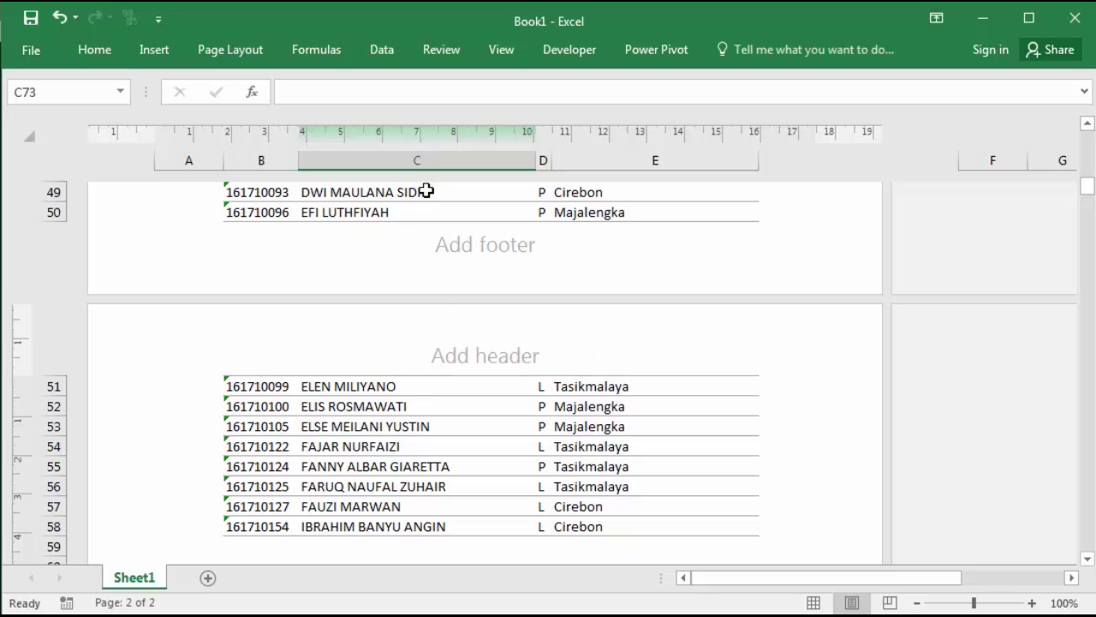
{"action": "scroll", "coordinate": [410, 253], "scroll_direction": "up", "scroll_amount": 14}
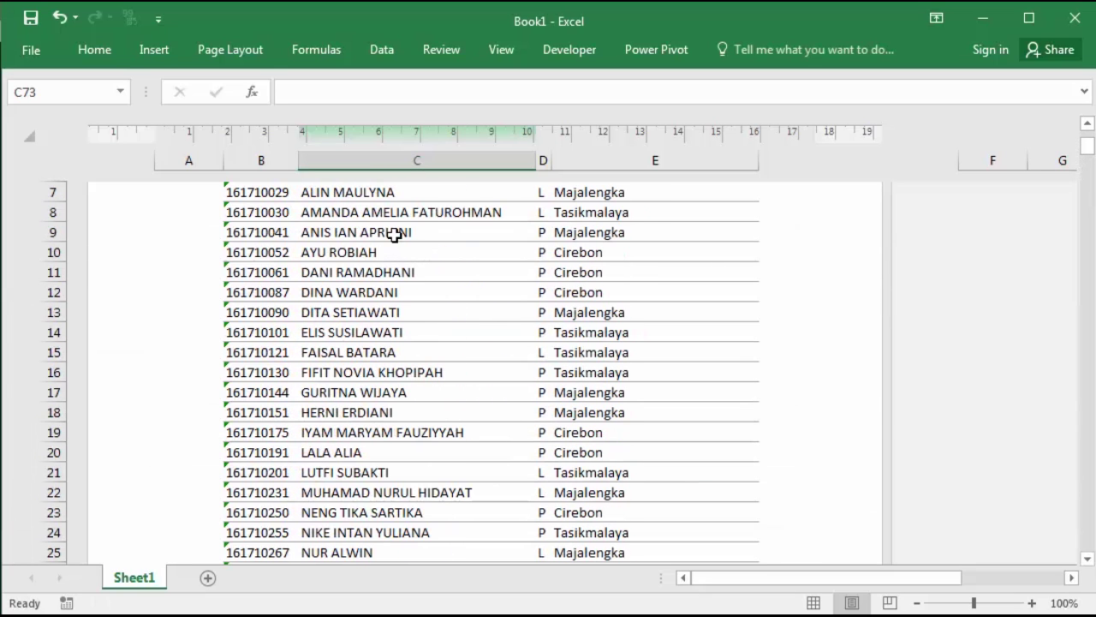
Review the preset page margin options without choosing one
{"action": "left_click", "coordinate": [208, 53]}
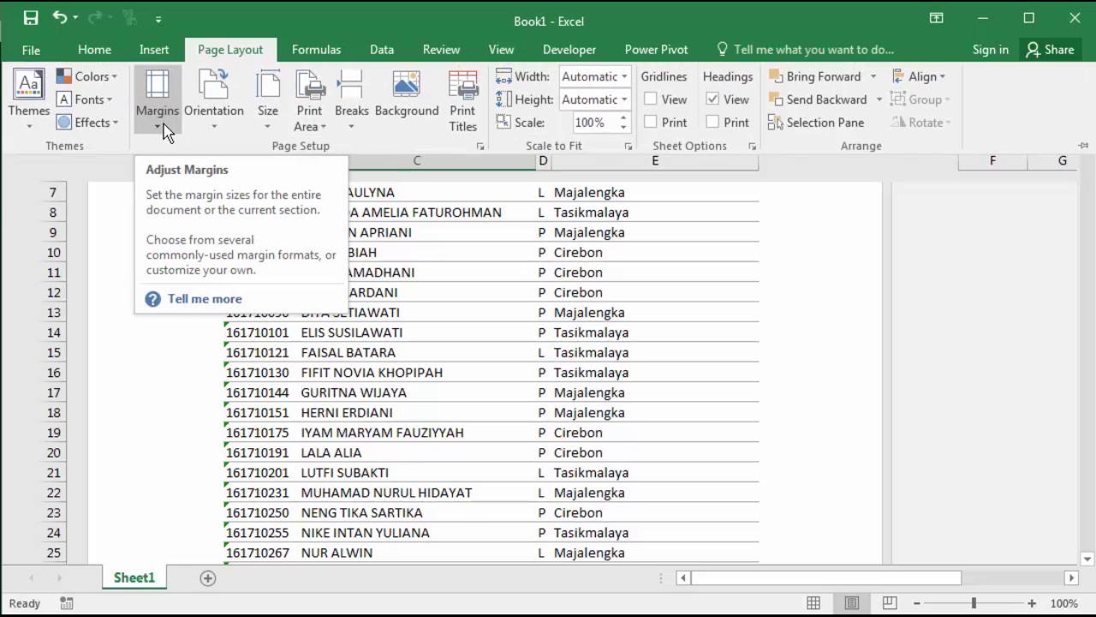
{"action": "left_click", "coordinate": [166, 130]}
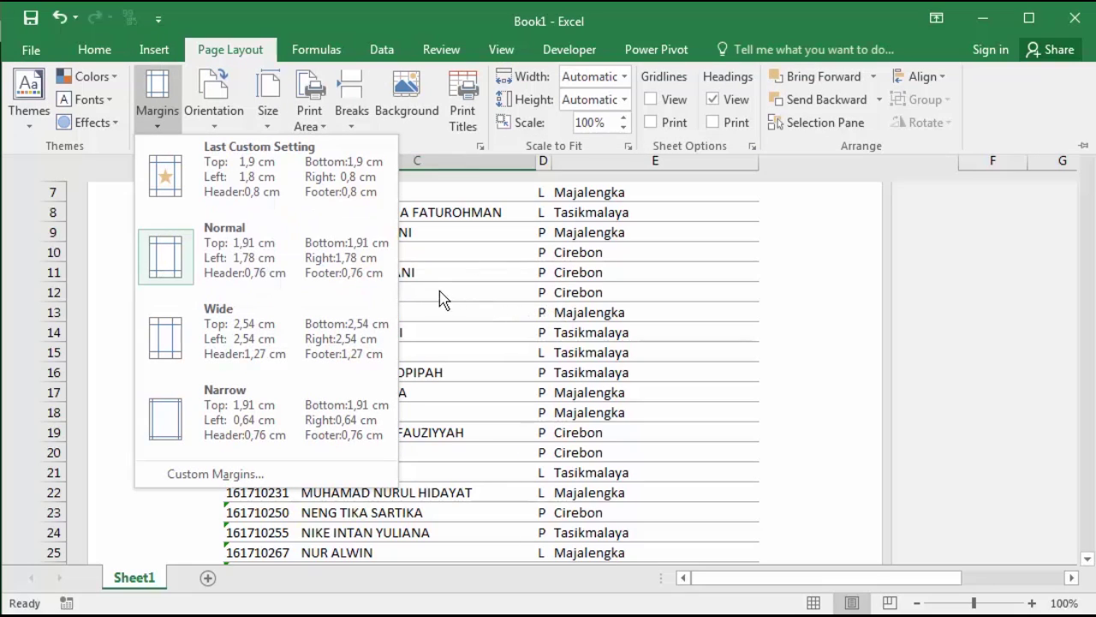
{"action": "left_click", "coordinate": [537, 268]}
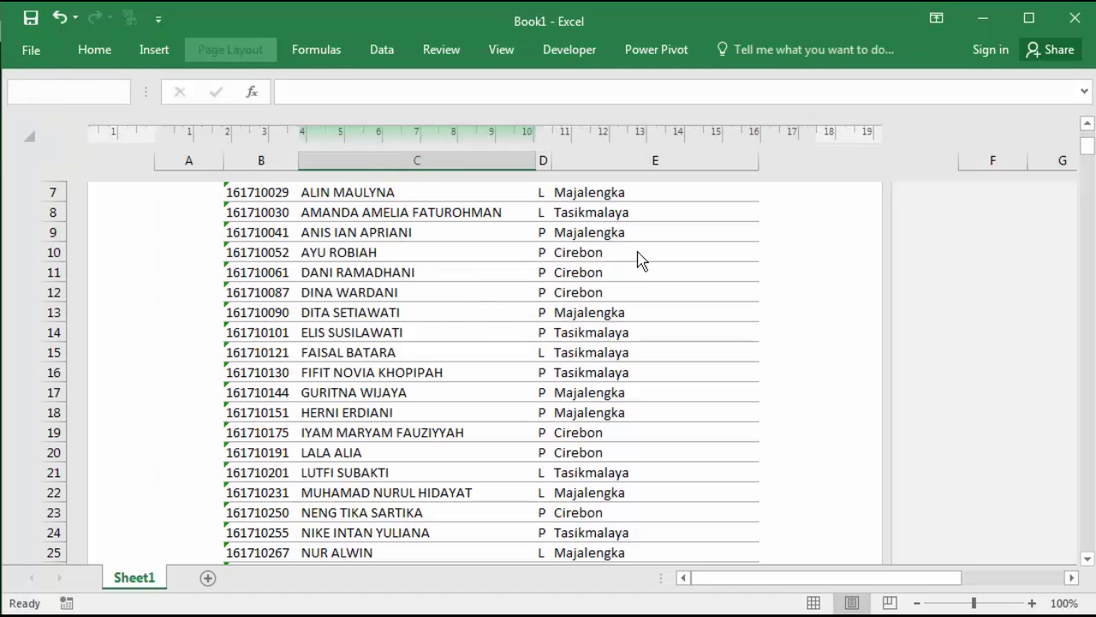
Insert a blank row above row 46 in the student table
{"action": "scroll", "coordinate": [634, 257], "scroll_direction": "up", "scroll_amount": 3}
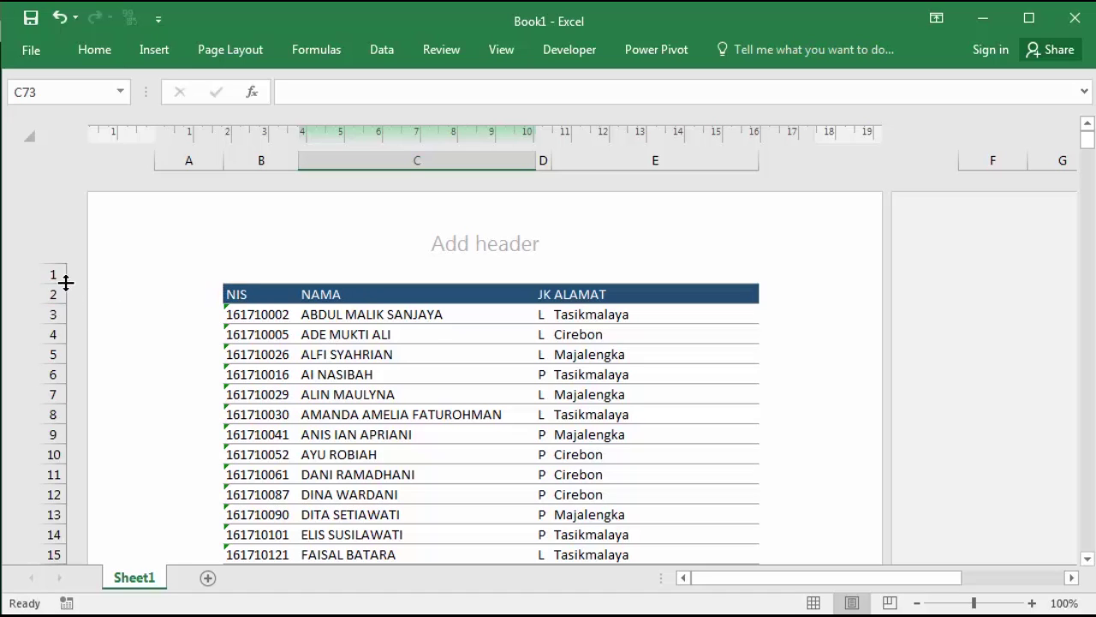
{"action": "left_click", "coordinate": [52, 314]}
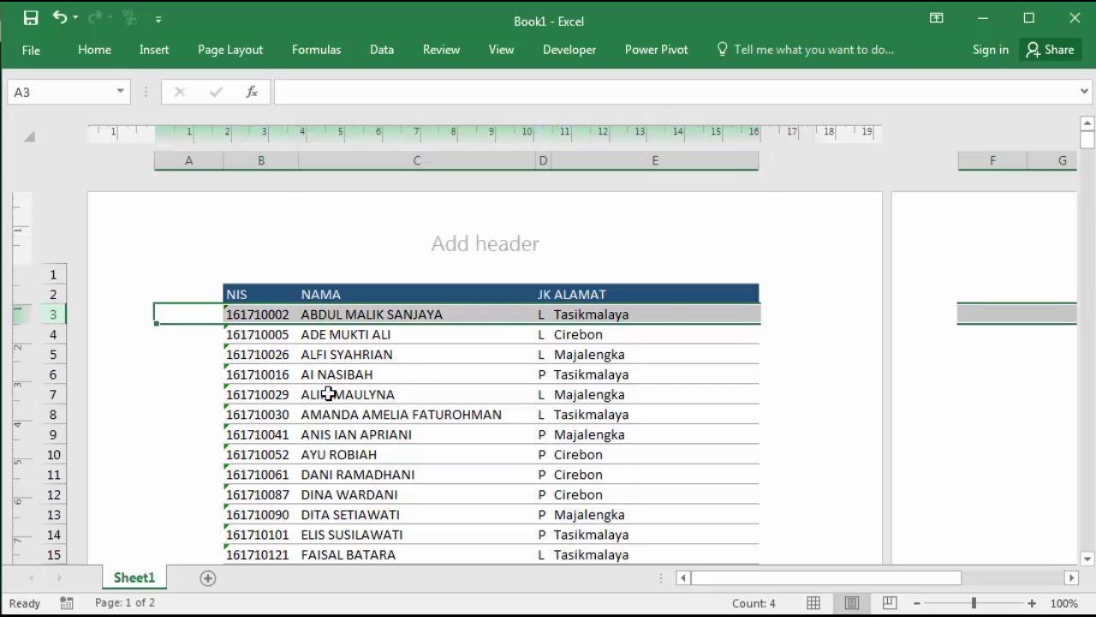
{"action": "scroll", "coordinate": [325, 391], "scroll_direction": "down", "scroll_amount": 13}
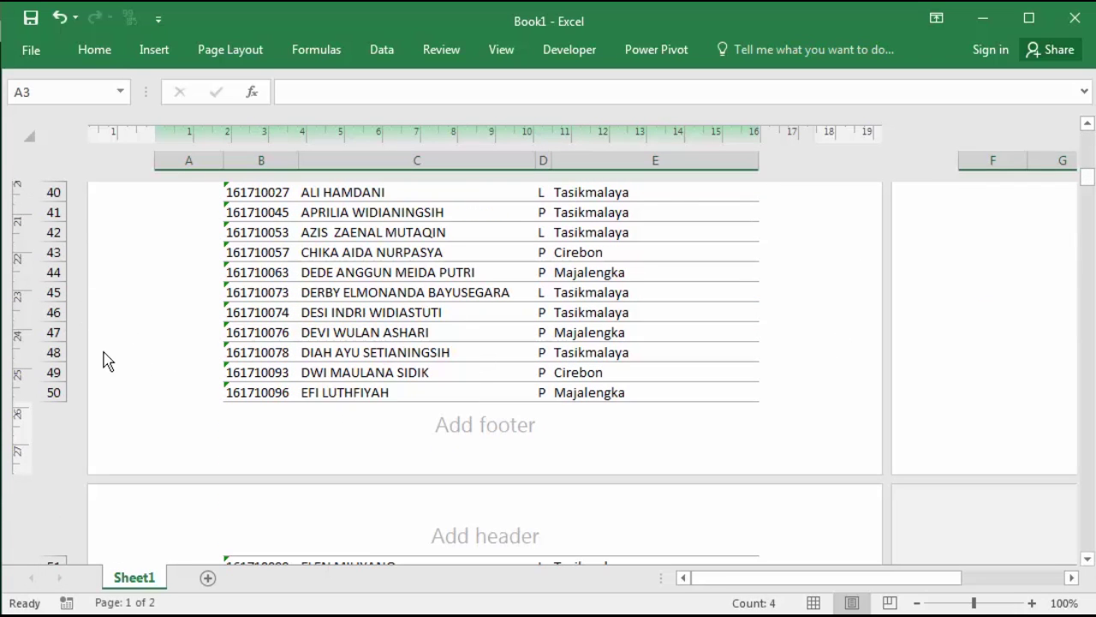
{"action": "left_click", "coordinate": [53, 311]}
{"action": "right_click", "coordinate": [53, 312]}
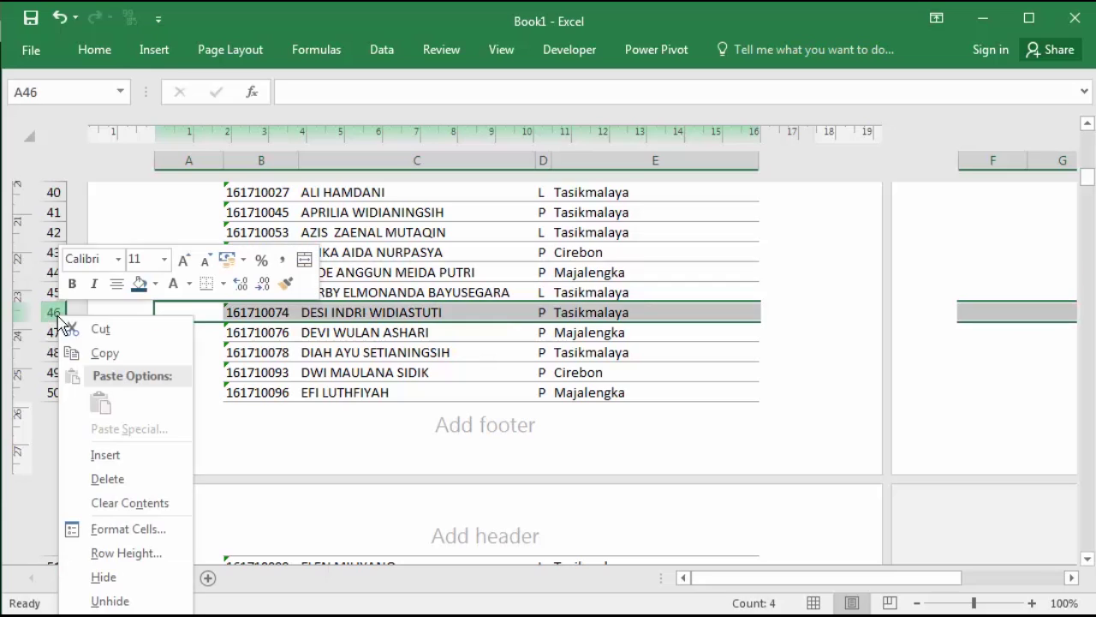
{"action": "left_click", "coordinate": [163, 454]}
{"action": "left_click", "coordinate": [356, 363]}
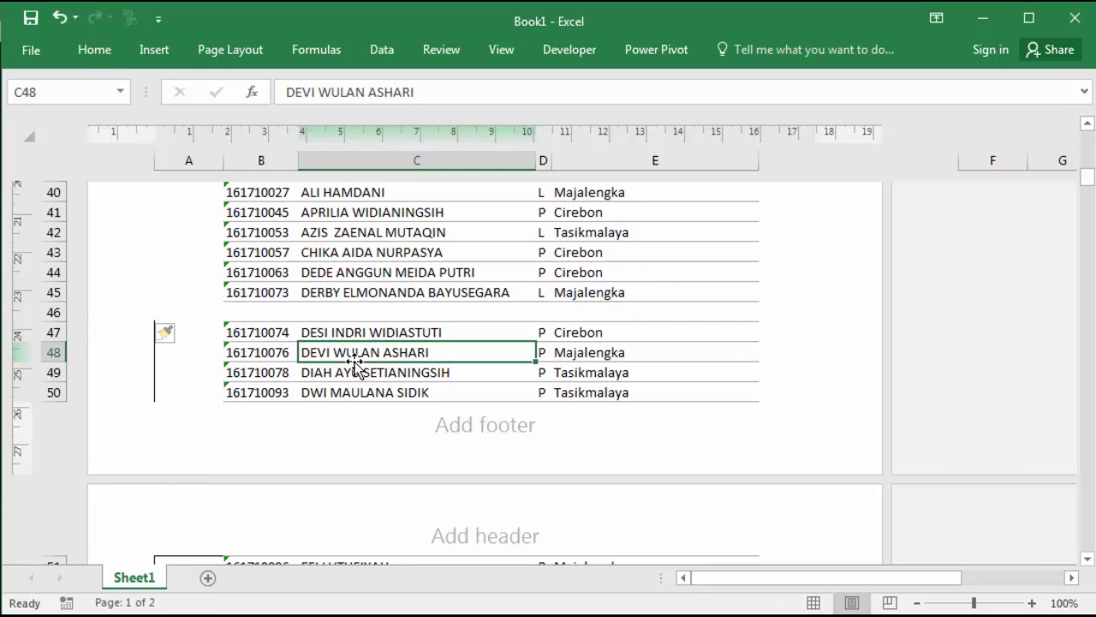
Examine the rows around the inserted blank row and the table's last row on the second page
{"action": "left_click", "coordinate": [257, 273]}
{"action": "scroll", "coordinate": [345, 287], "scroll_direction": "up", "scroll_amount": 3}
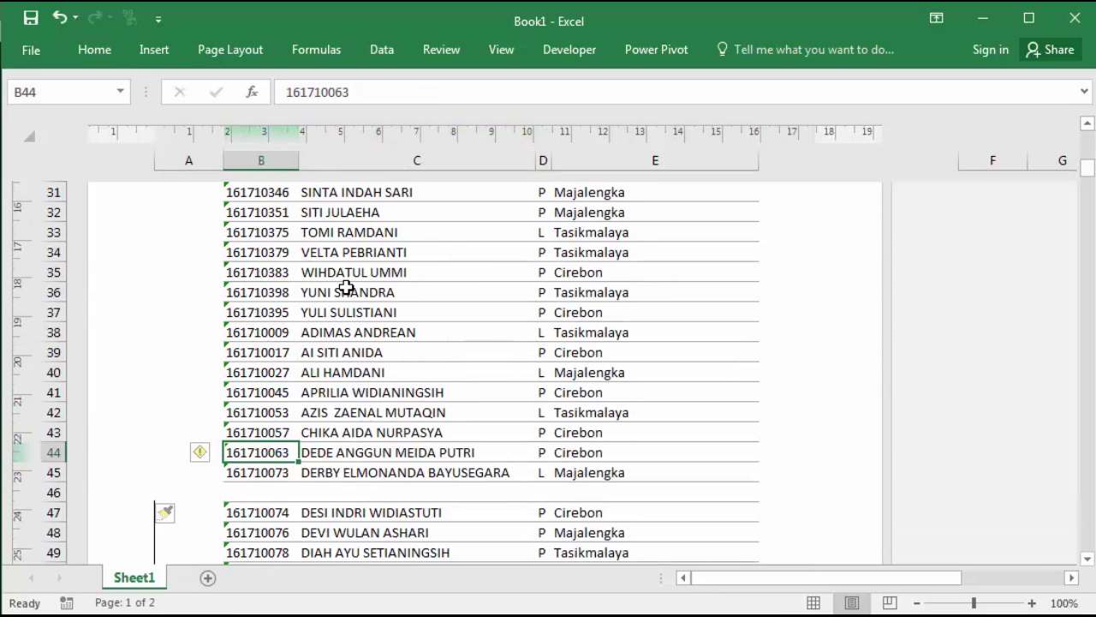
{"action": "scroll", "coordinate": [345, 287], "scroll_direction": "down", "scroll_amount": 2}
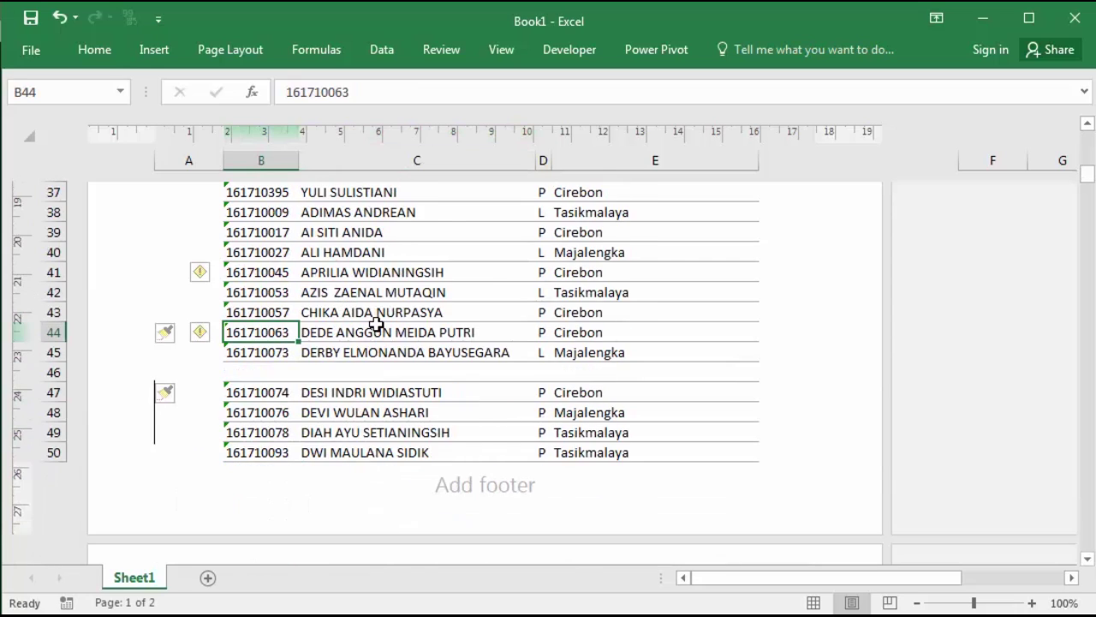
{"action": "scroll", "coordinate": [375, 325], "scroll_direction": "down", "scroll_amount": 5}
{"action": "left_click_drag", "start_coordinate": [334, 334], "coordinate": [239, 319]}
{"action": "left_click", "coordinate": [251, 333]}
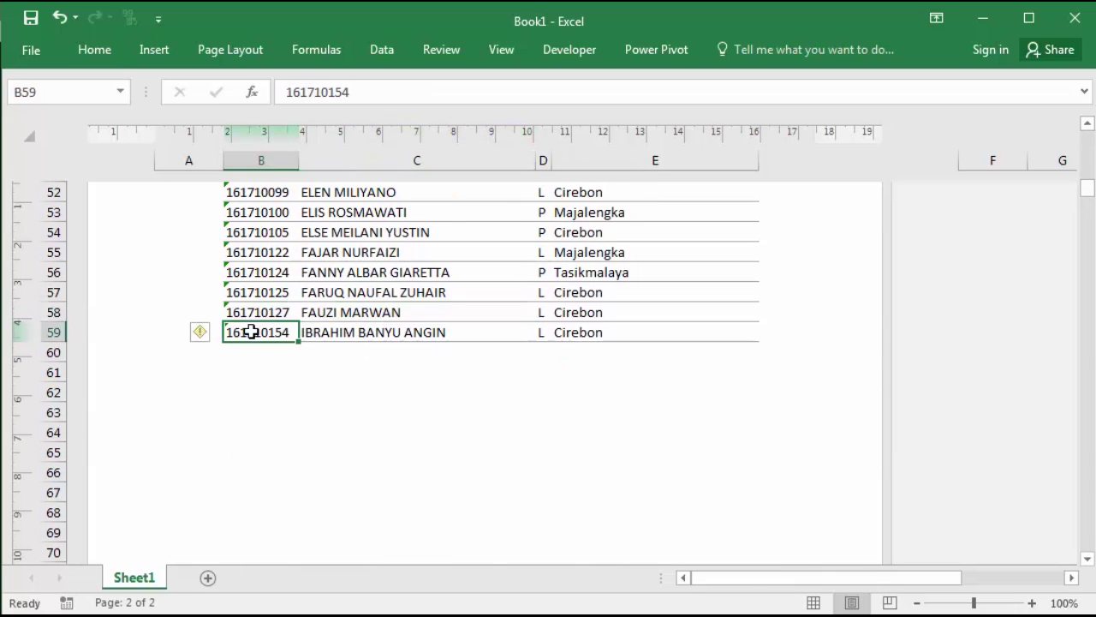
{"action": "left_click", "coordinate": [46, 330]}
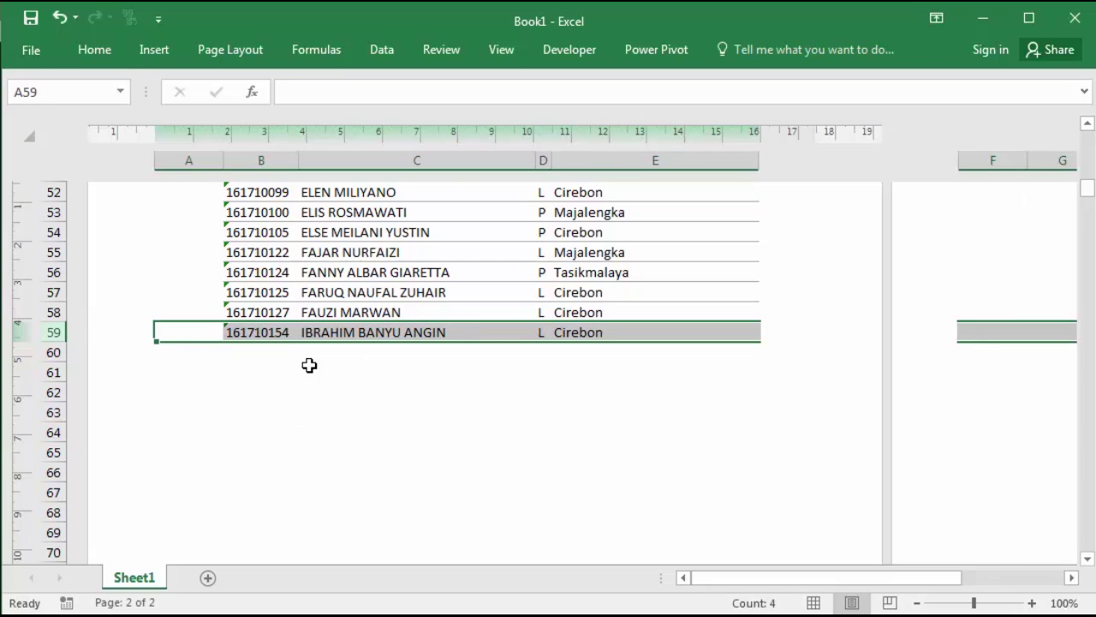
Undo the insertion of the blank row at row 46
{"action": "scroll", "coordinate": [309, 365], "scroll_direction": "up", "scroll_amount": 4}
{"action": "left_click", "coordinate": [351, 293]}
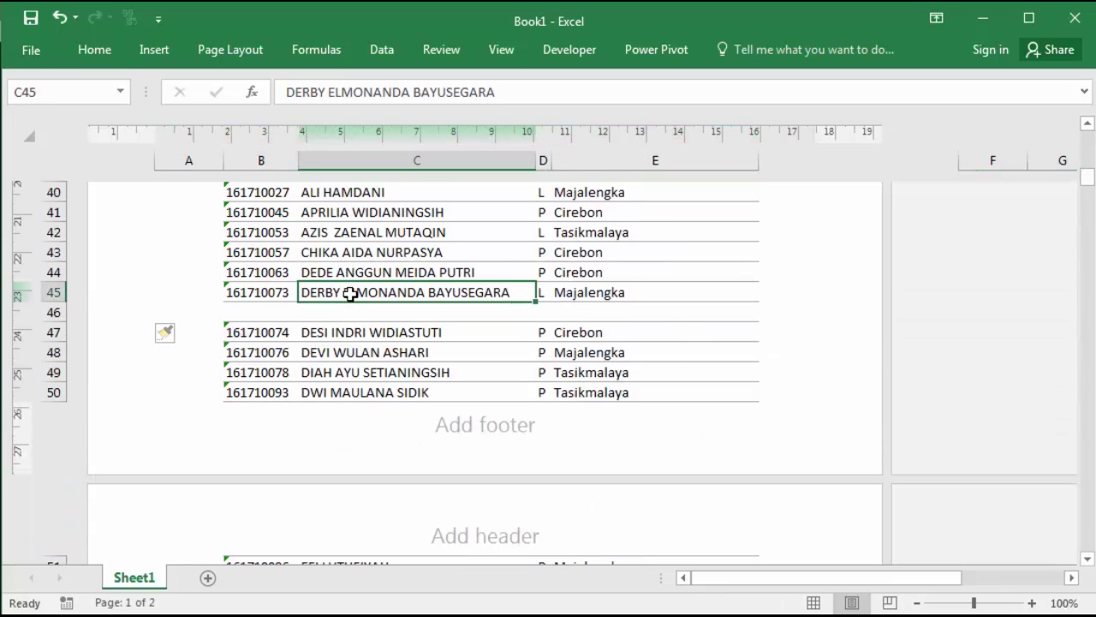
{"action": "key", "text": "ctrl+z"}
{"action": "left_click", "coordinate": [377, 280]}
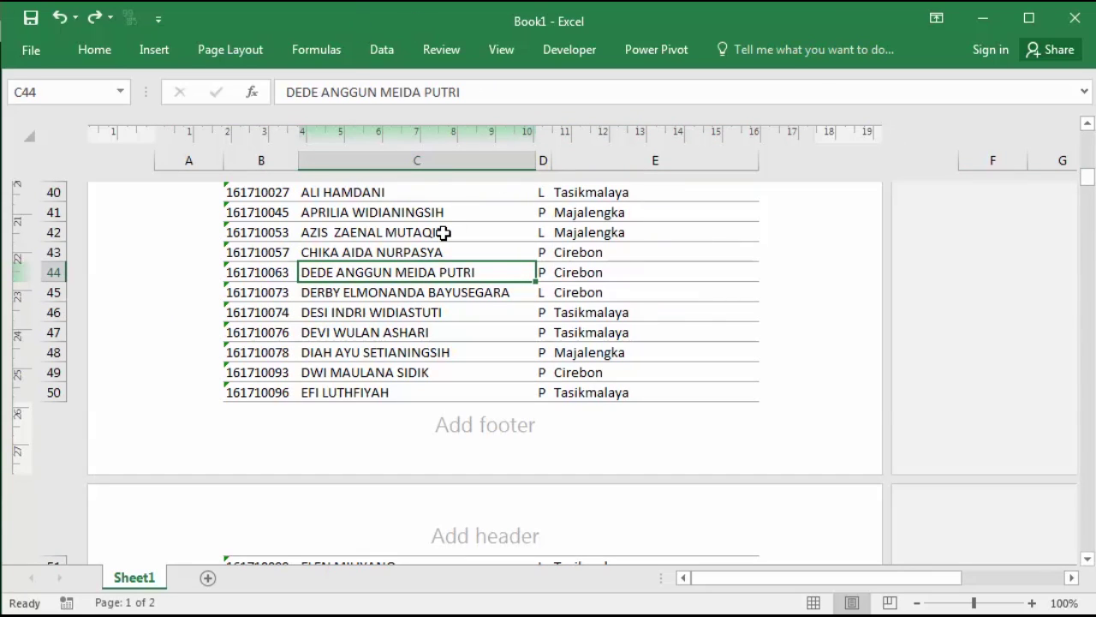
Open the print preview of the active sheet
{"action": "scroll", "coordinate": [443, 232], "scroll_direction": "down", "scroll_amount": 5}
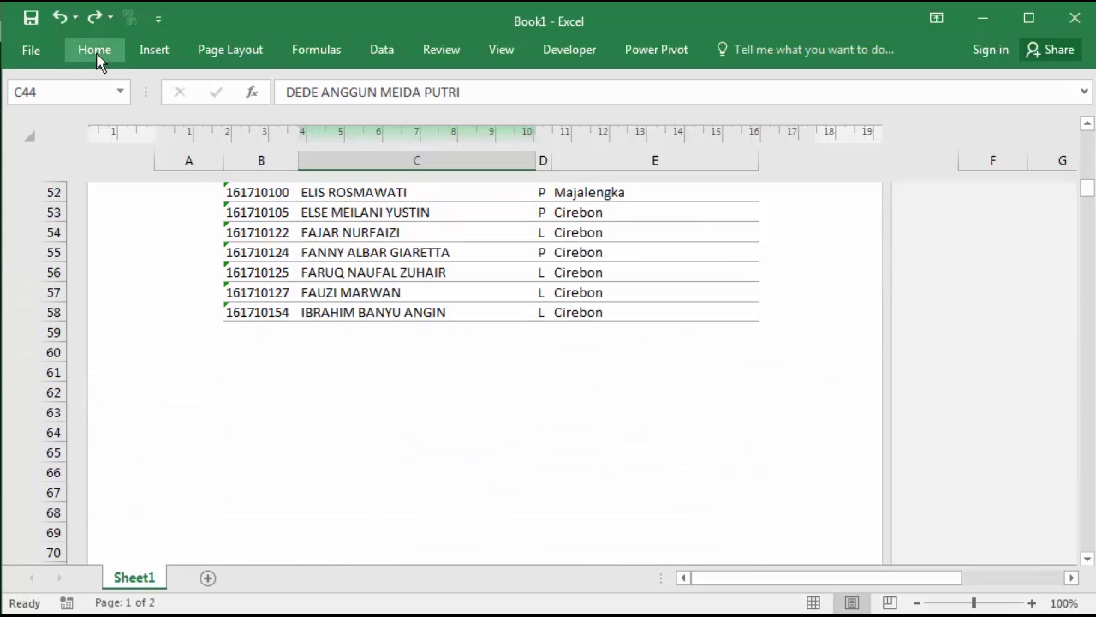
{"action": "left_click", "coordinate": [31, 49]}
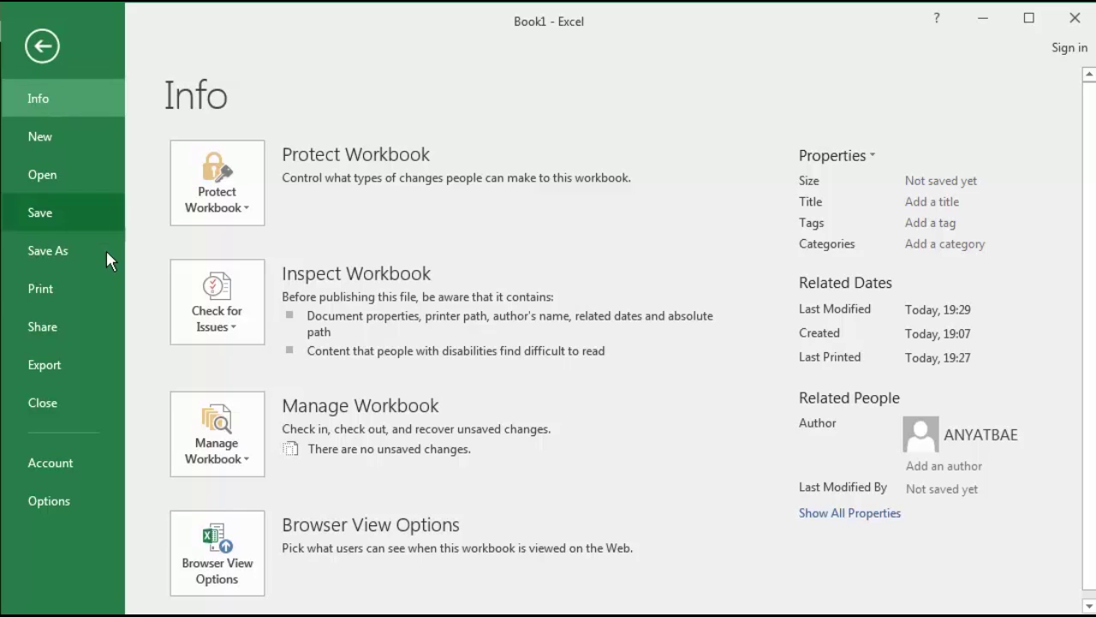
{"action": "left_click", "coordinate": [95, 287]}
{"action": "left_click", "coordinate": [785, 289]}
{"action": "scroll", "coordinate": [786, 291], "scroll_direction": "down", "scroll_amount": 1}
{"action": "scroll", "coordinate": [786, 294], "scroll_direction": "up", "scroll_amount": 1}
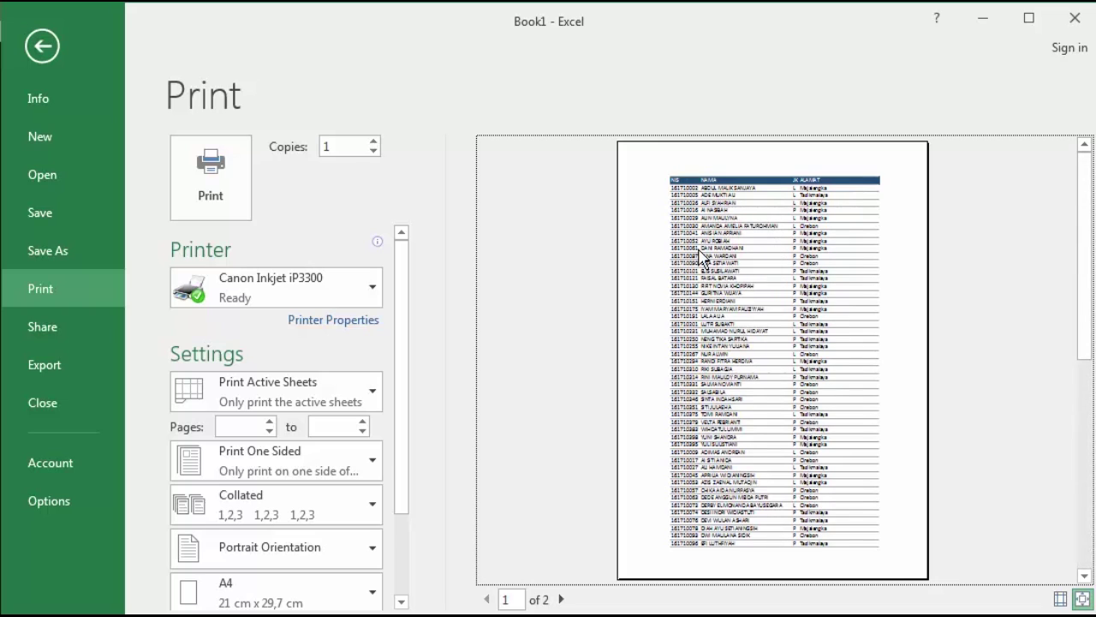
Zoom in on the print preview and check which rows fall on page 1 and page 2
{"action": "left_click", "coordinate": [757, 294]}
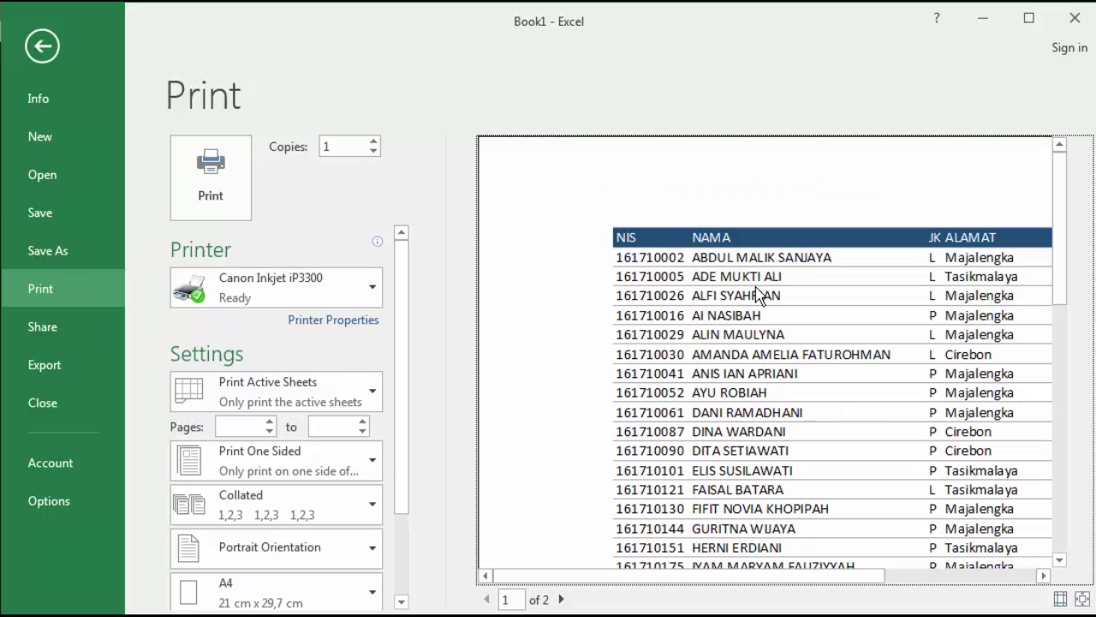
{"action": "scroll", "coordinate": [758, 294], "scroll_direction": "down", "scroll_amount": 10}
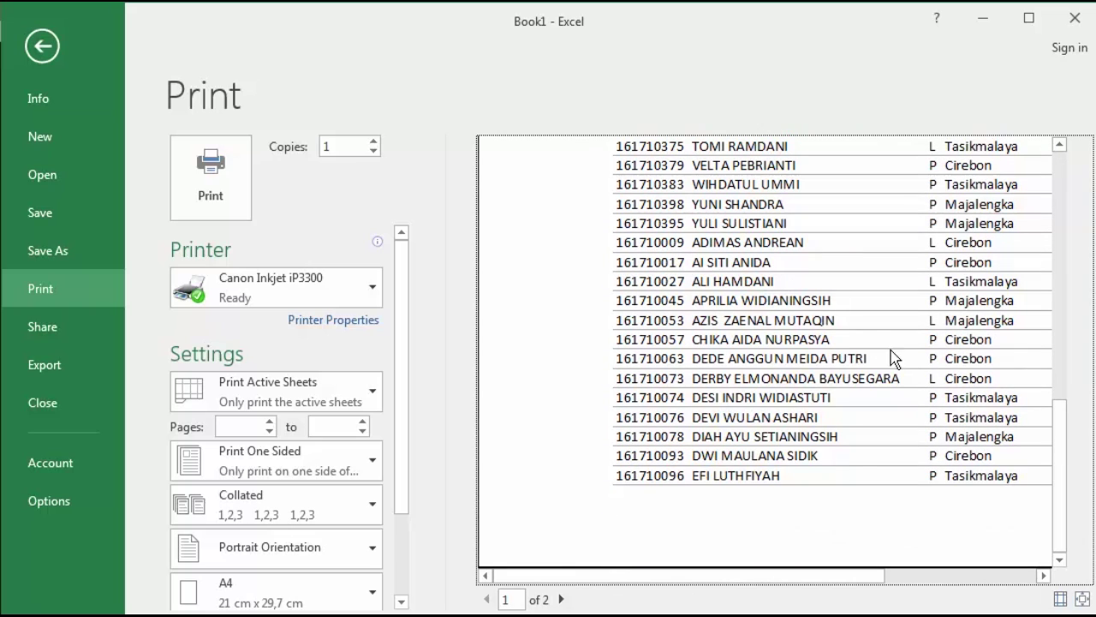
{"action": "left_click", "coordinate": [561, 599]}
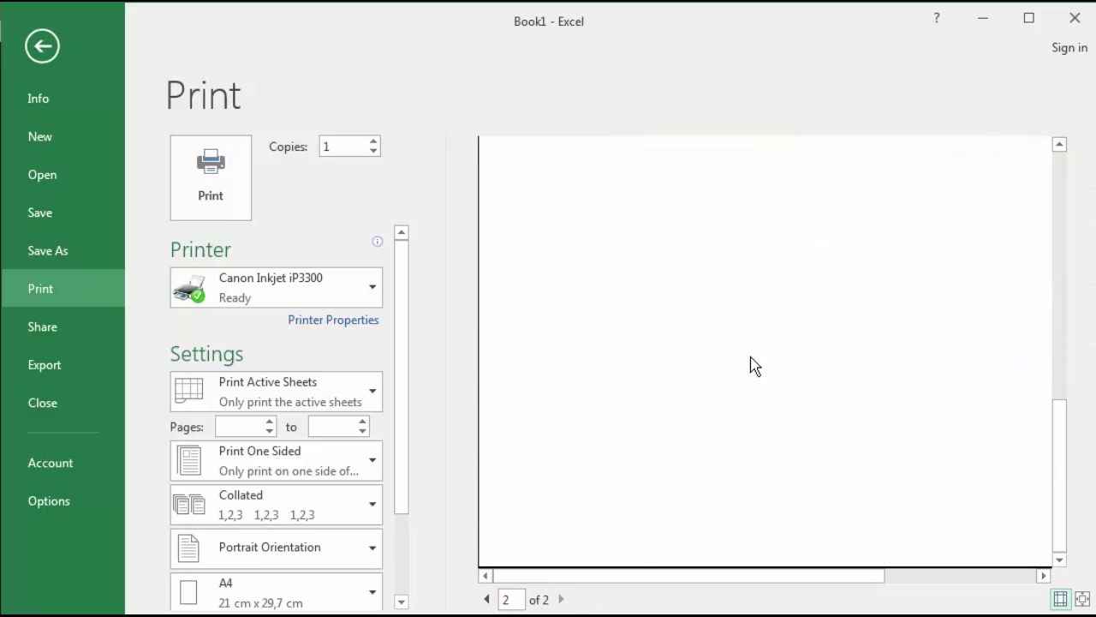
{"action": "scroll", "coordinate": [752, 362], "scroll_direction": "up", "scroll_amount": 5}
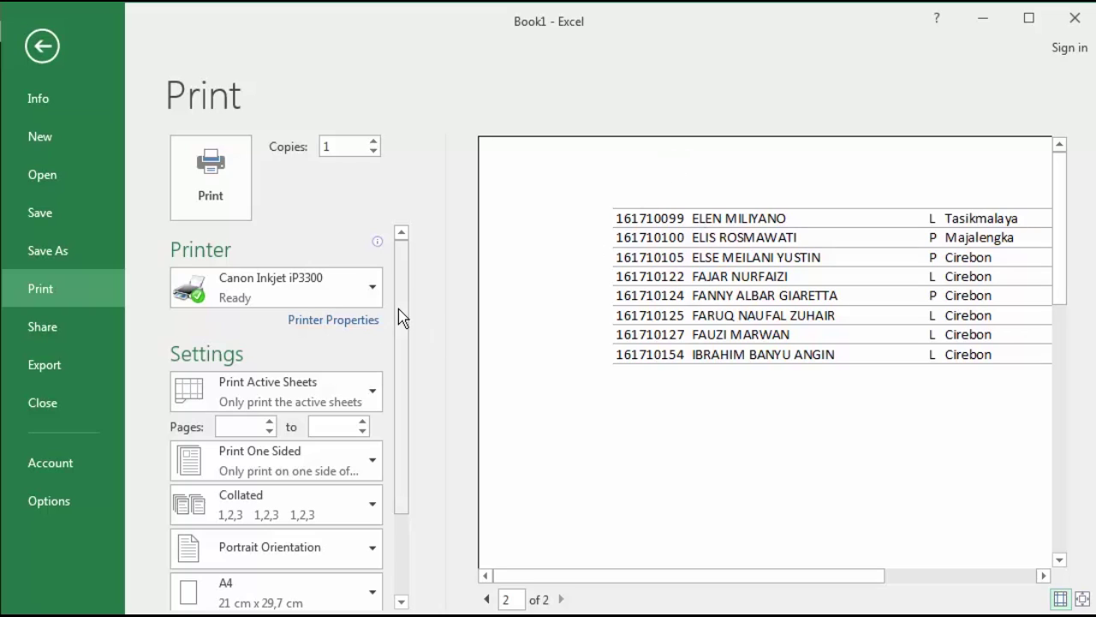
Set the print scaling to Fit All Rows on One Page
{"action": "left_click_drag", "start_coordinate": [402, 318], "coordinate": [403, 432]}
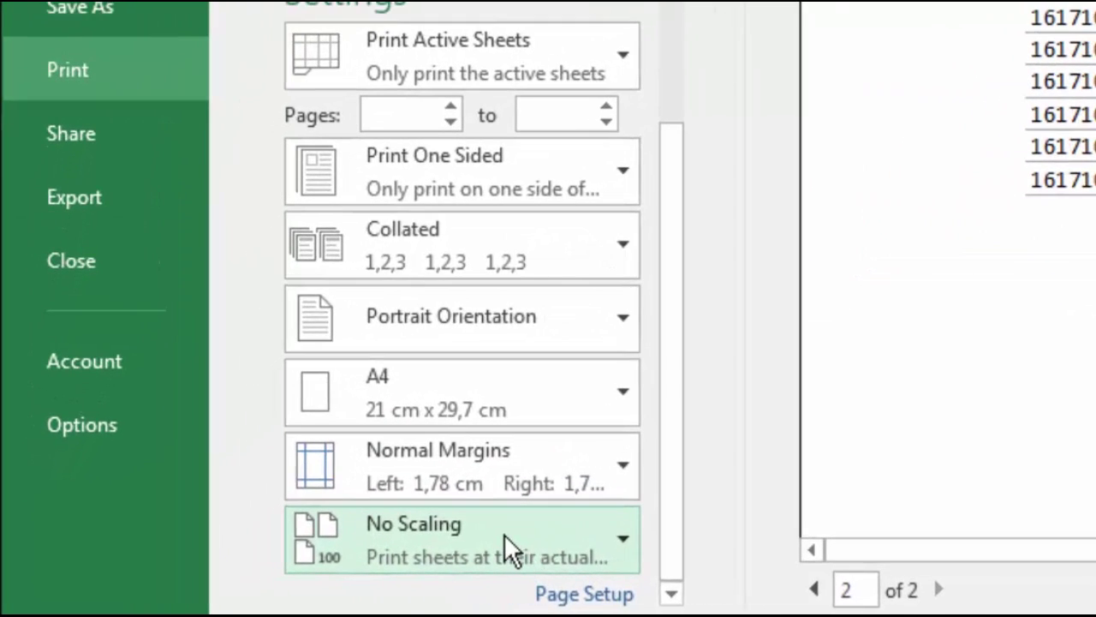
{"action": "scroll", "coordinate": [535, 381], "scroll_direction": "up", "scroll_amount": 2}
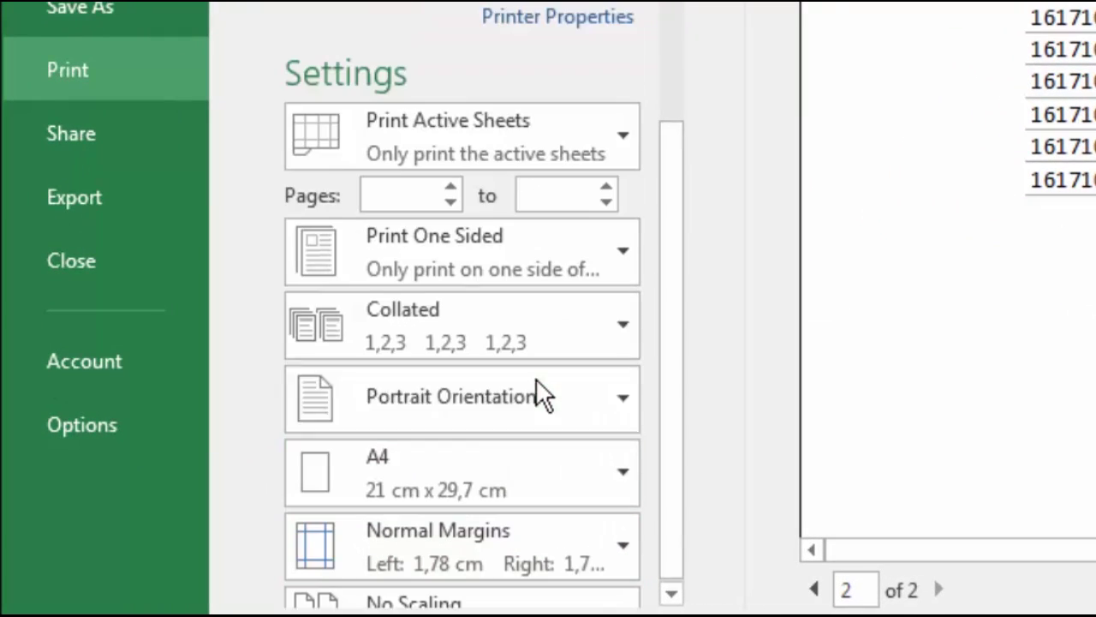
{"action": "scroll", "coordinate": [661, 365], "scroll_direction": "down", "scroll_amount": 2}
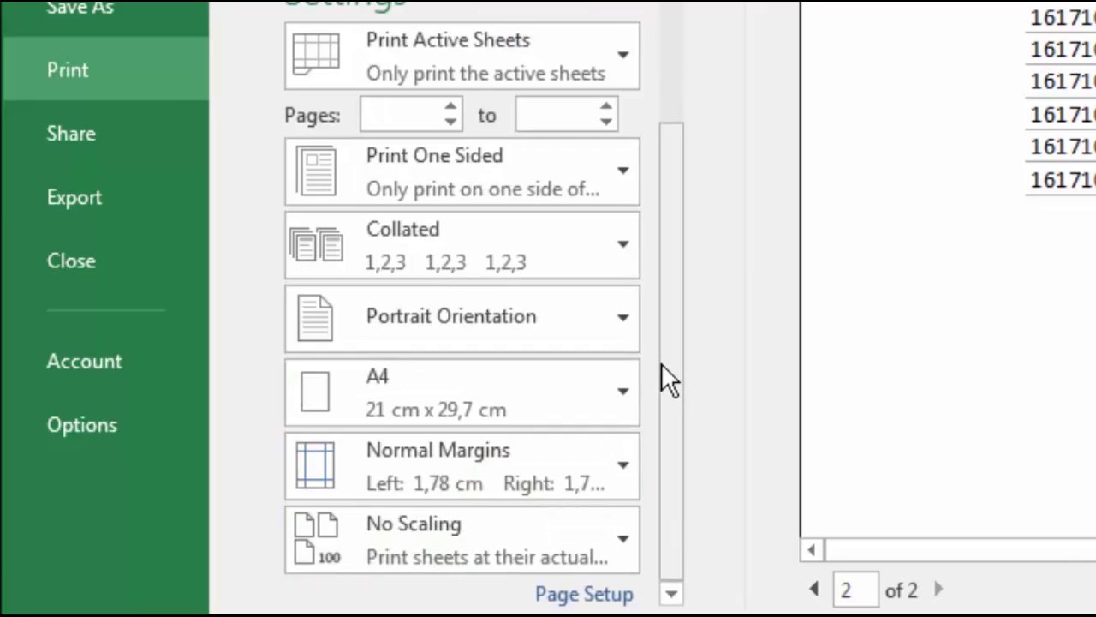
{"action": "left_click", "coordinate": [523, 540]}
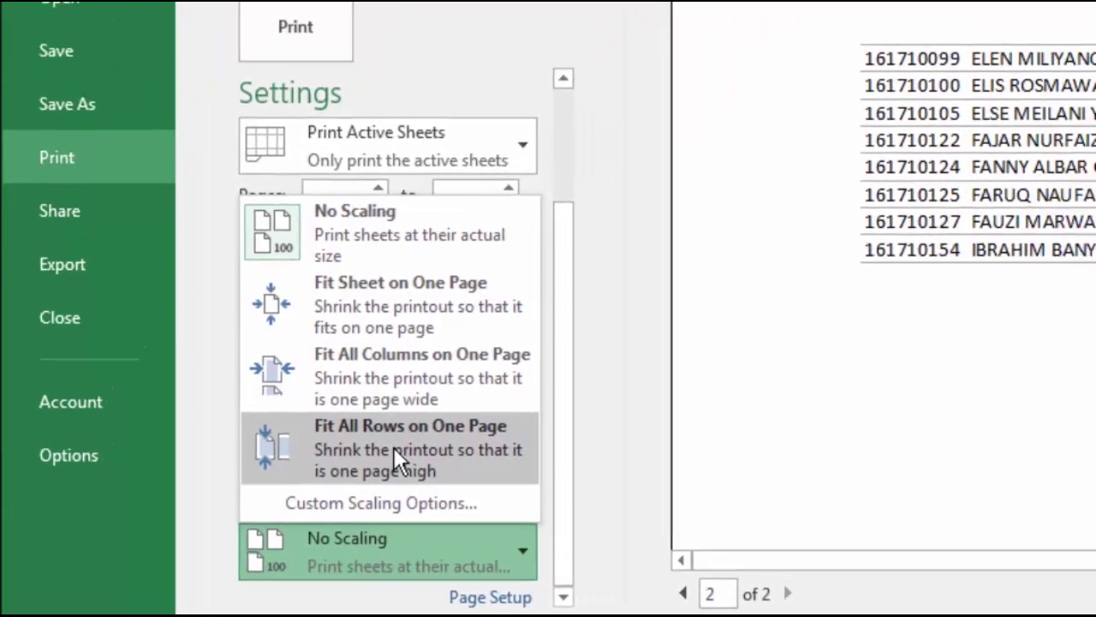
{"action": "left_click", "coordinate": [469, 415]}
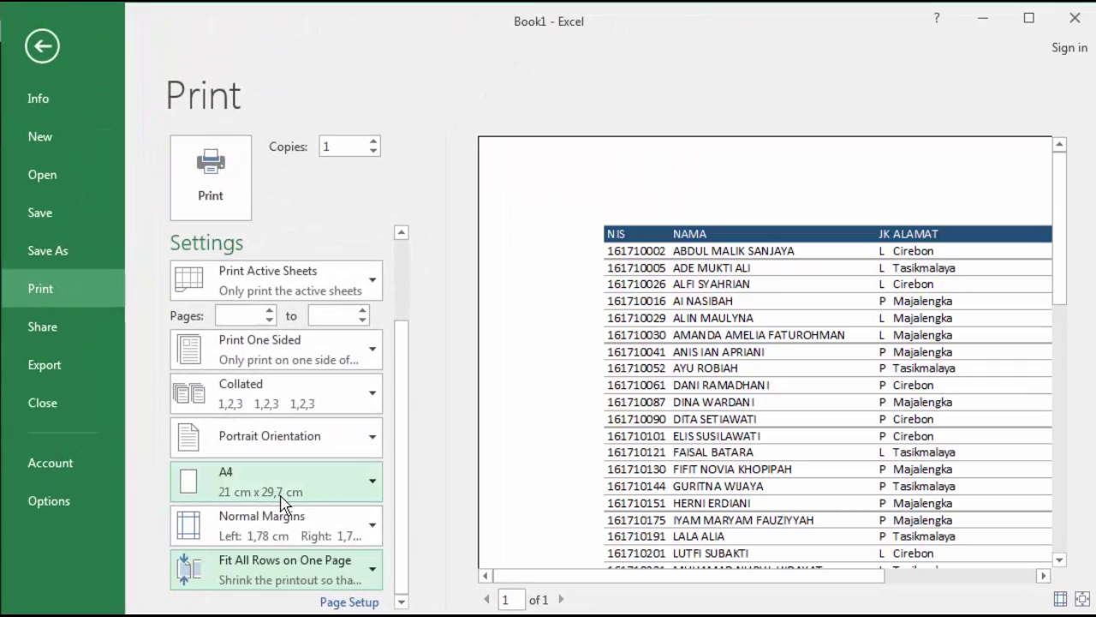
Check the scaled print preview from the table's header down to its last row
{"action": "scroll", "coordinate": [865, 300], "scroll_direction": "down", "scroll_amount": 10}
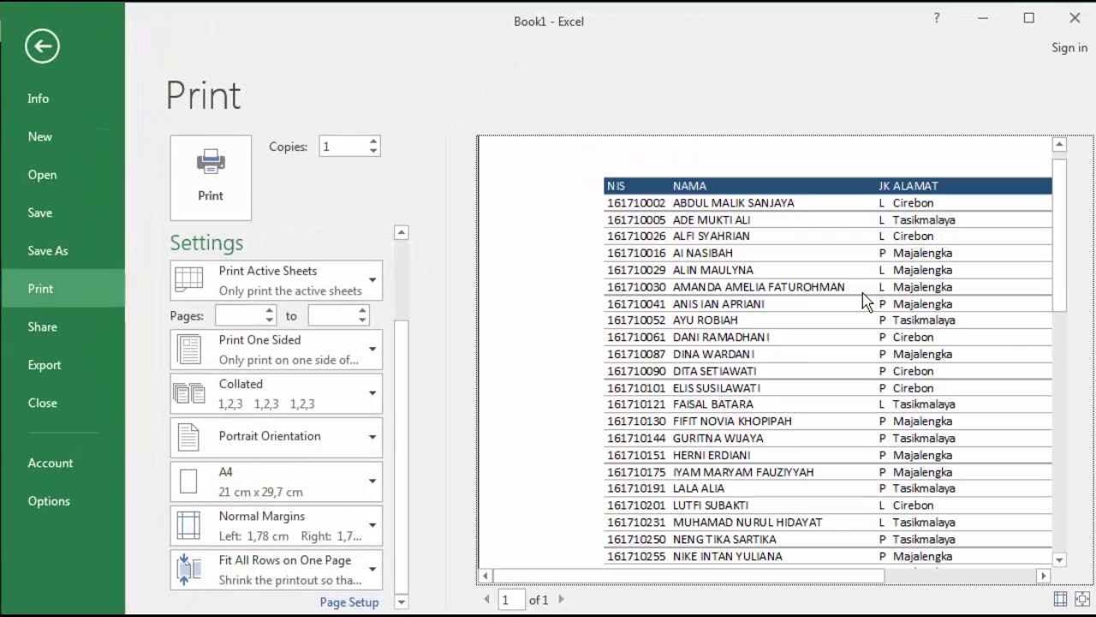
{"action": "scroll", "coordinate": [864, 300], "scroll_direction": "down", "scroll_amount": 5}
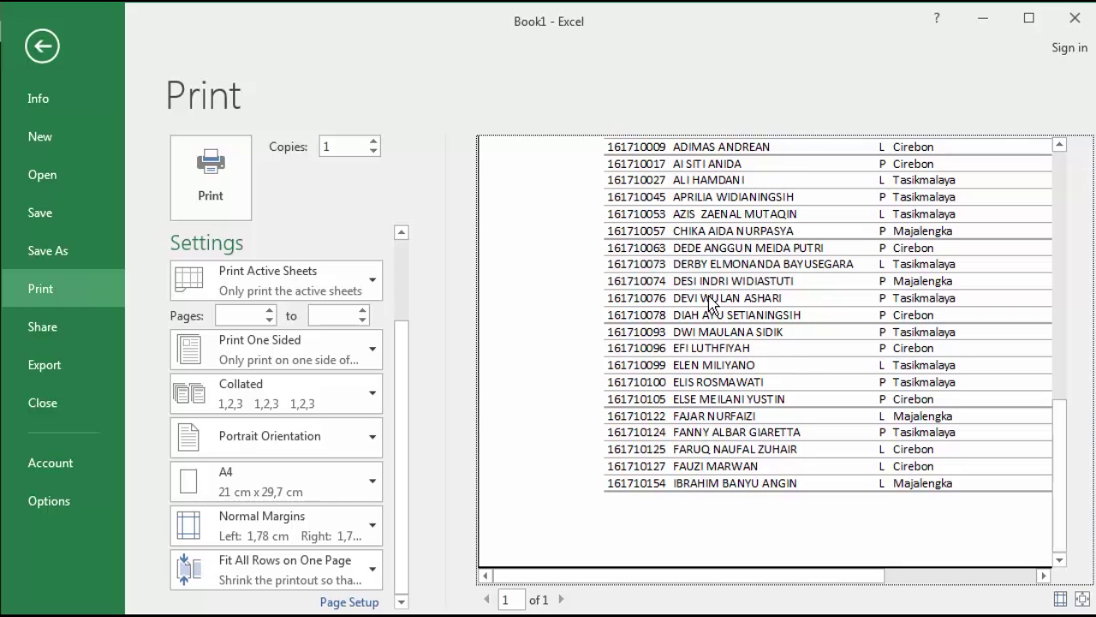
{"action": "scroll", "coordinate": [709, 304], "scroll_direction": "up", "scroll_amount": 10}
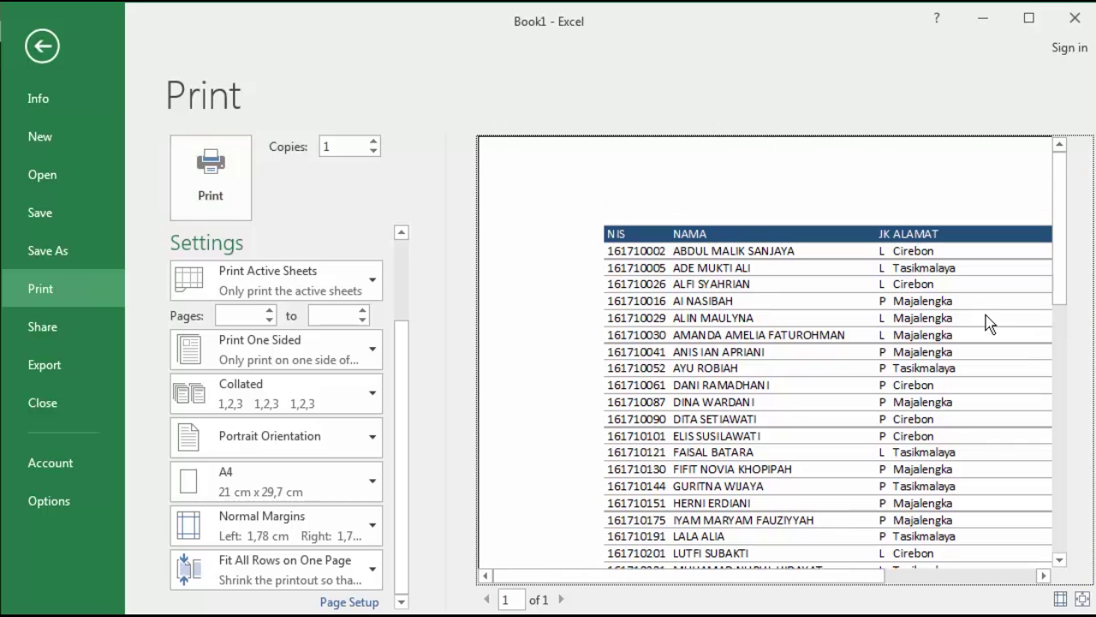
Return to the worksheet and examine where the scaled table ends relative to the page boundary
{"action": "left_click", "coordinate": [43, 46]}
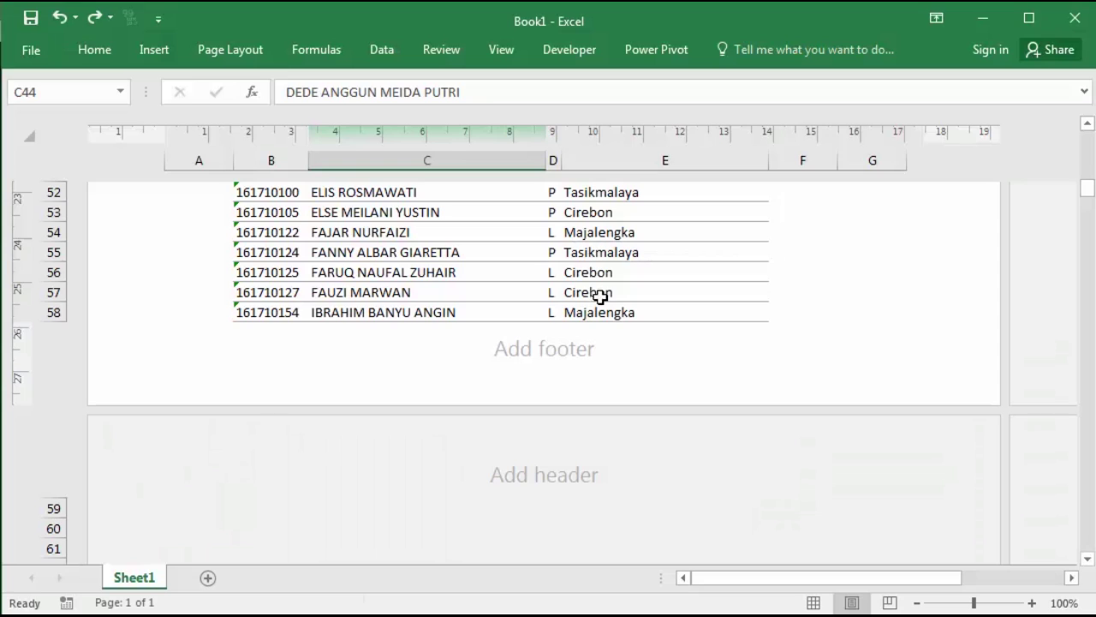
{"action": "scroll", "coordinate": [553, 514], "scroll_direction": "down", "scroll_amount": 3}
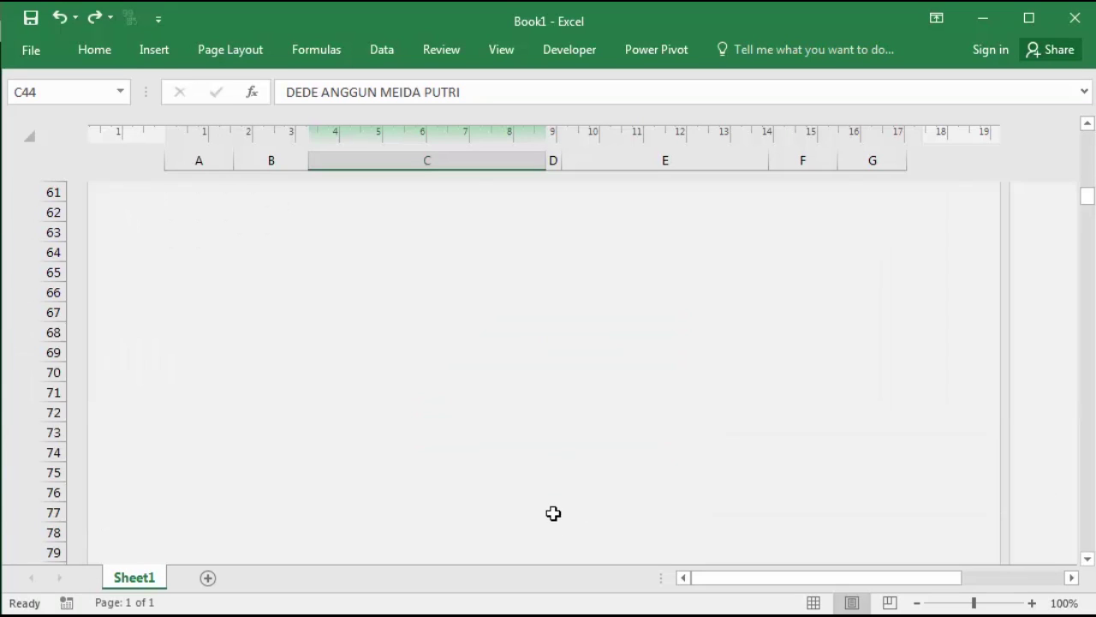
{"action": "scroll", "coordinate": [561, 477], "scroll_direction": "up", "scroll_amount": 3}
{"action": "scroll", "coordinate": [563, 425], "scroll_direction": "up", "scroll_amount": 8}
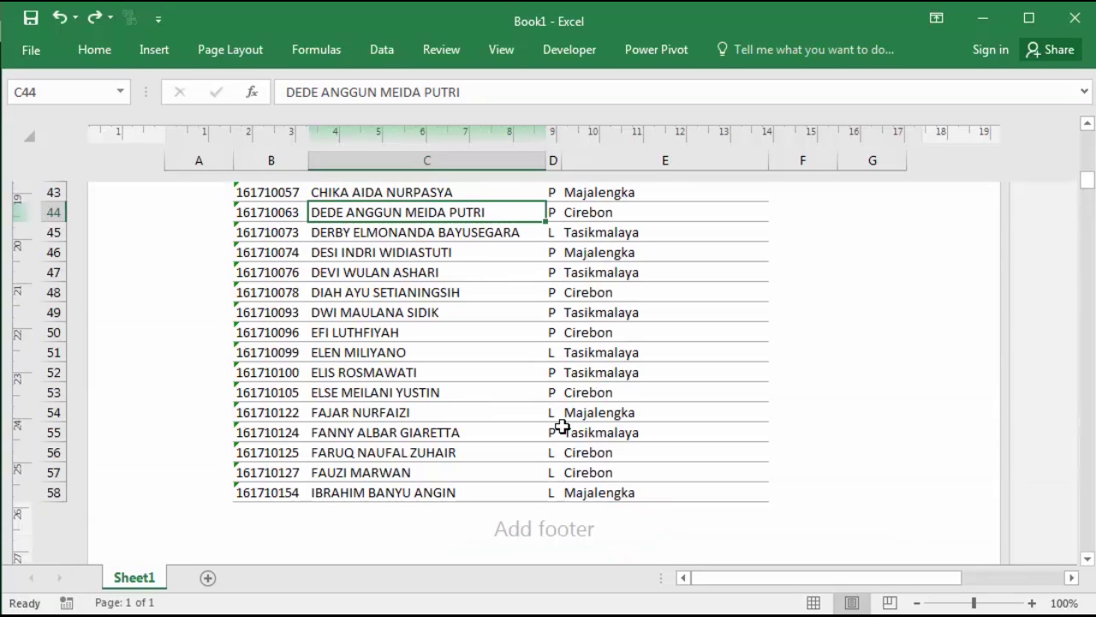
{"action": "scroll", "coordinate": [563, 420], "scroll_direction": "up", "scroll_amount": 10}
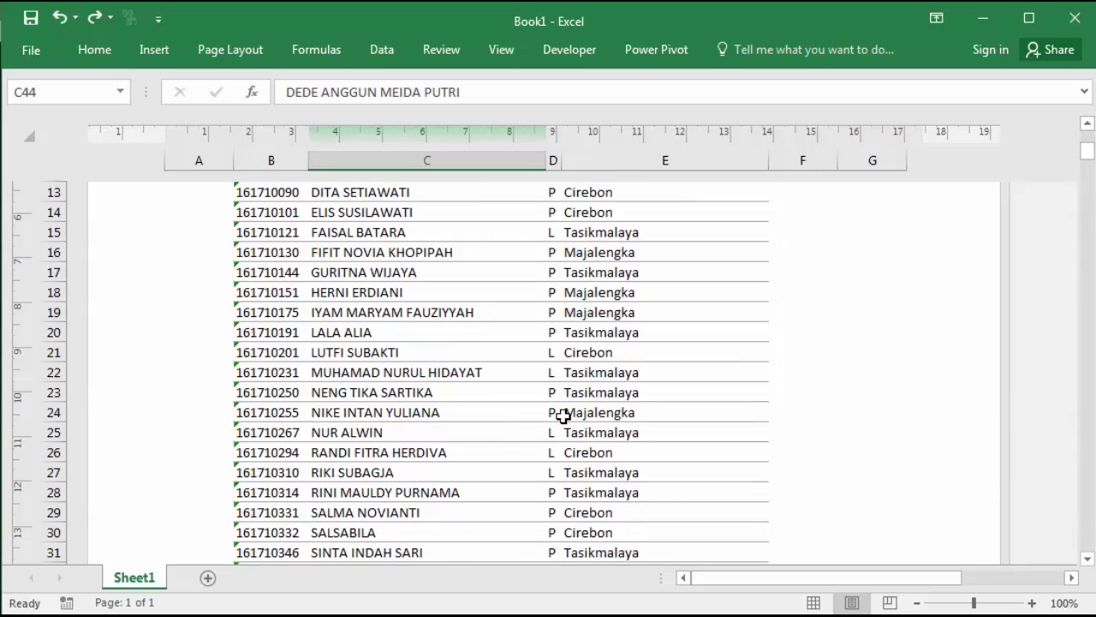
{"action": "left_click_drag", "start_coordinate": [555, 345], "coordinate": [547, 345]}
{"action": "left_click", "coordinate": [700, 325]}
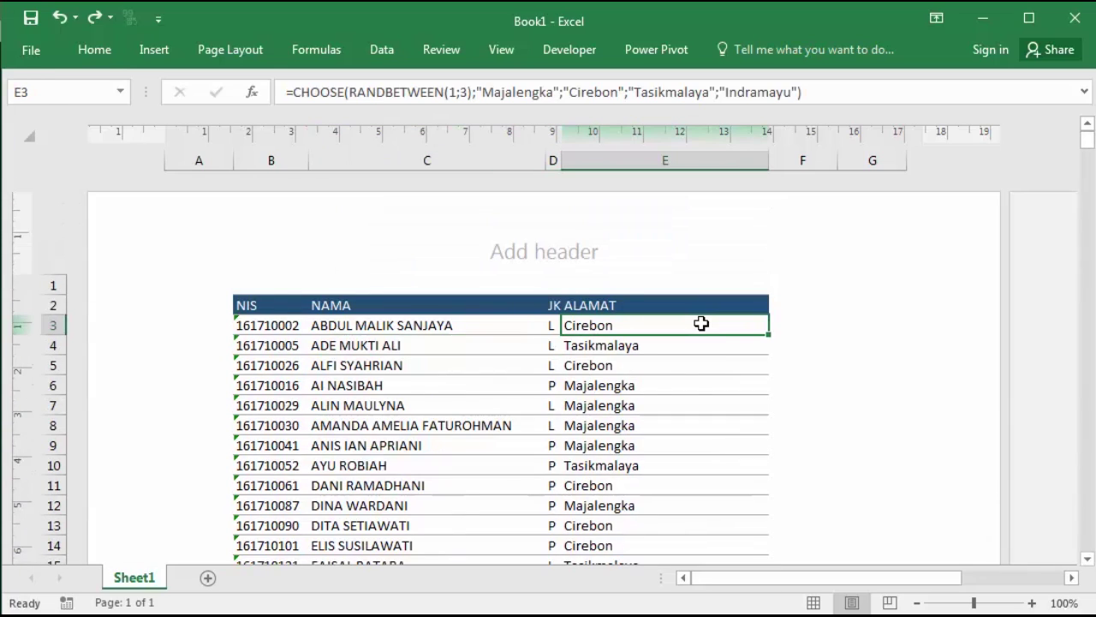
{"action": "left_click", "coordinate": [699, 399]}
{"action": "left_click", "coordinate": [366, 358]}
{"action": "left_click", "coordinate": [362, 320]}
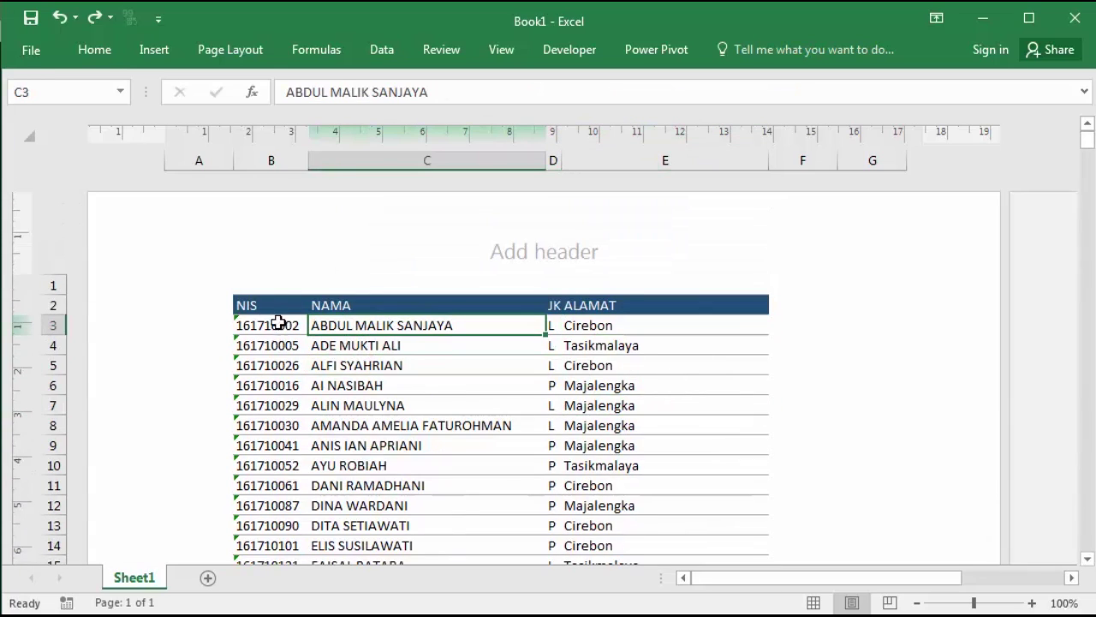
{"action": "left_click", "coordinate": [373, 348]}
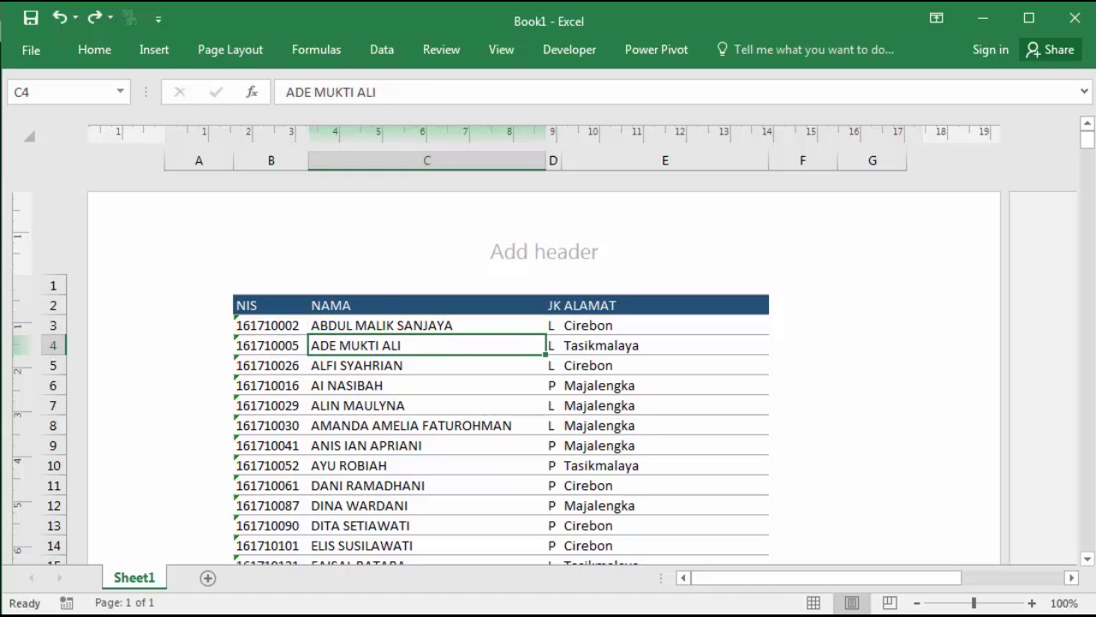
{"action": "left_click", "coordinate": [112, 50]}
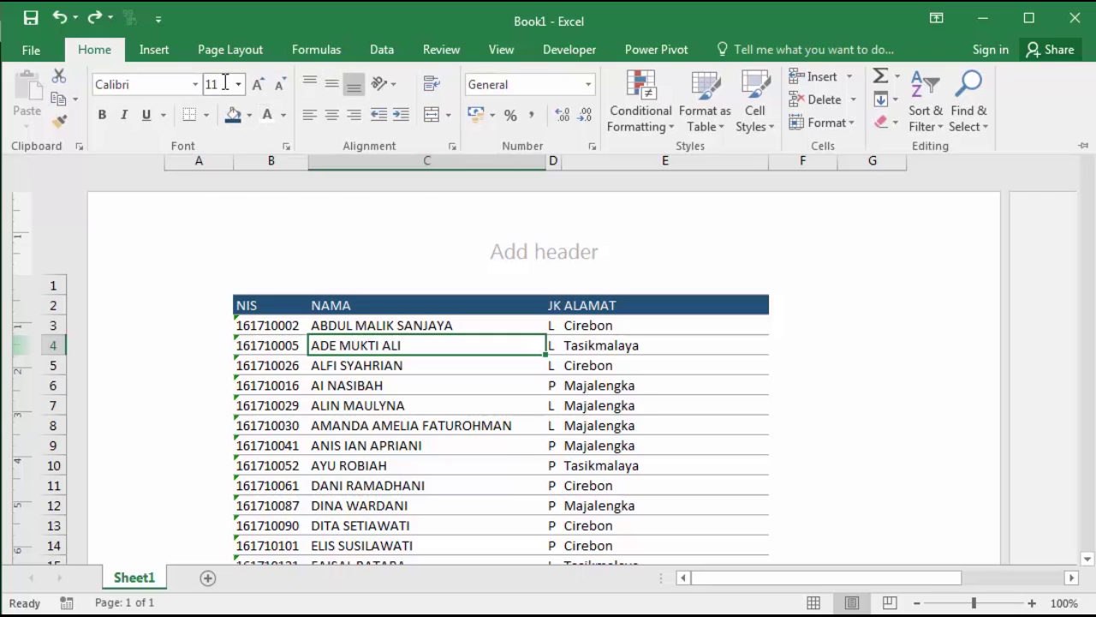
{"action": "left_click", "coordinate": [422, 374]}
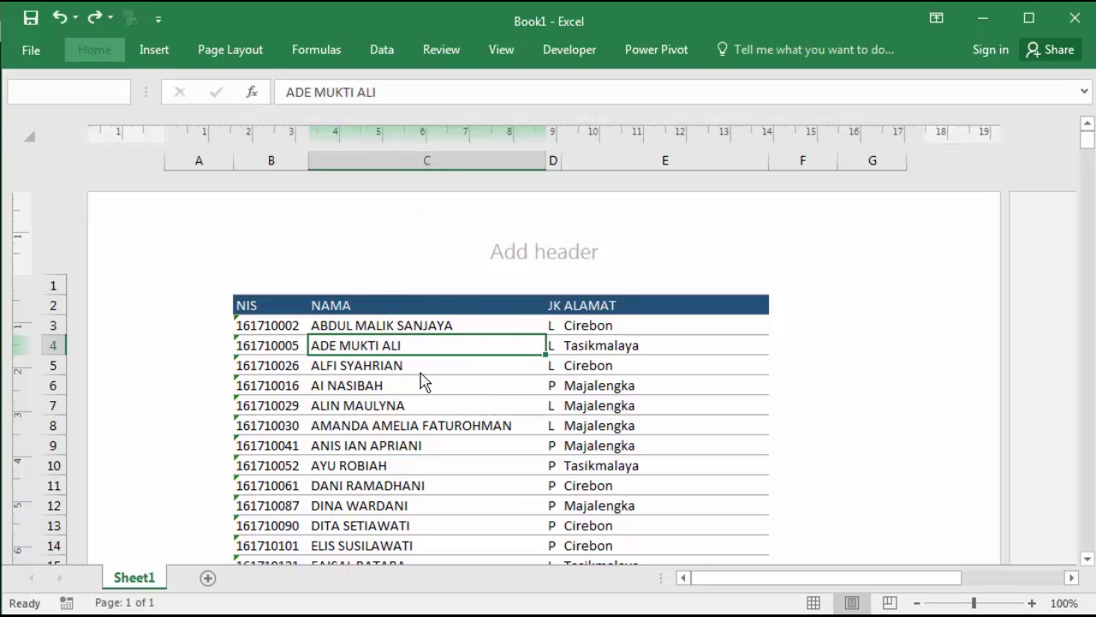
Examine the scaled table in page layout from its header to its last row and the empty page below it
{"action": "left_click", "coordinate": [363, 365]}
{"action": "left_click", "coordinate": [360, 384]}
{"action": "left_click", "coordinate": [364, 366]}
{"action": "left_click", "coordinate": [377, 345]}
{"action": "scroll", "coordinate": [379, 383], "scroll_direction": "down", "scroll_amount": 12}
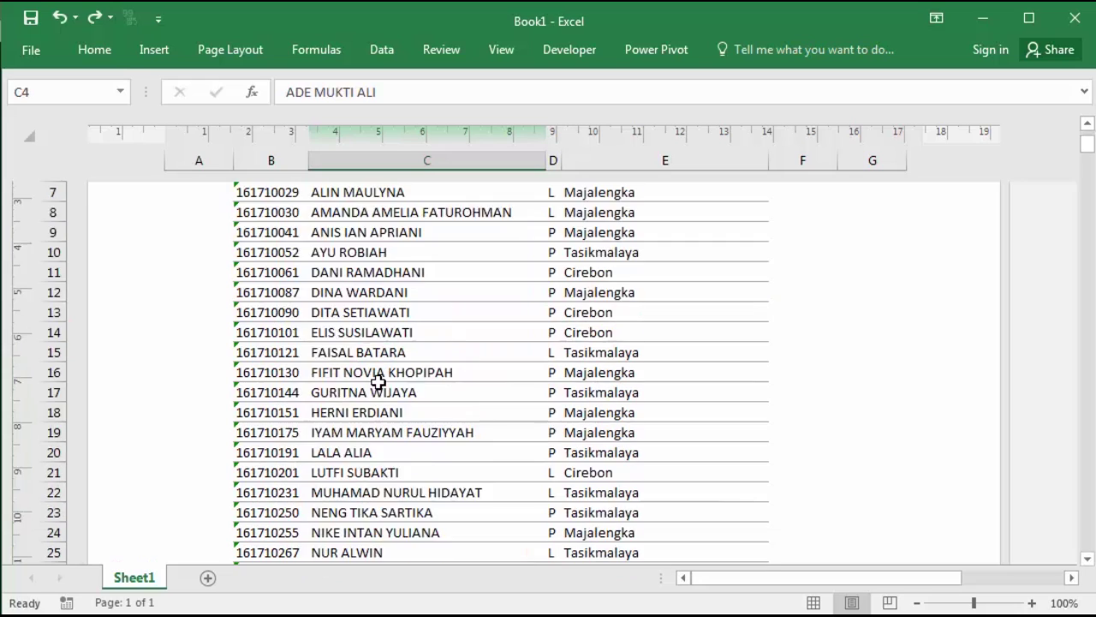
{"action": "scroll", "coordinate": [378, 384], "scroll_direction": "down", "scroll_amount": 5}
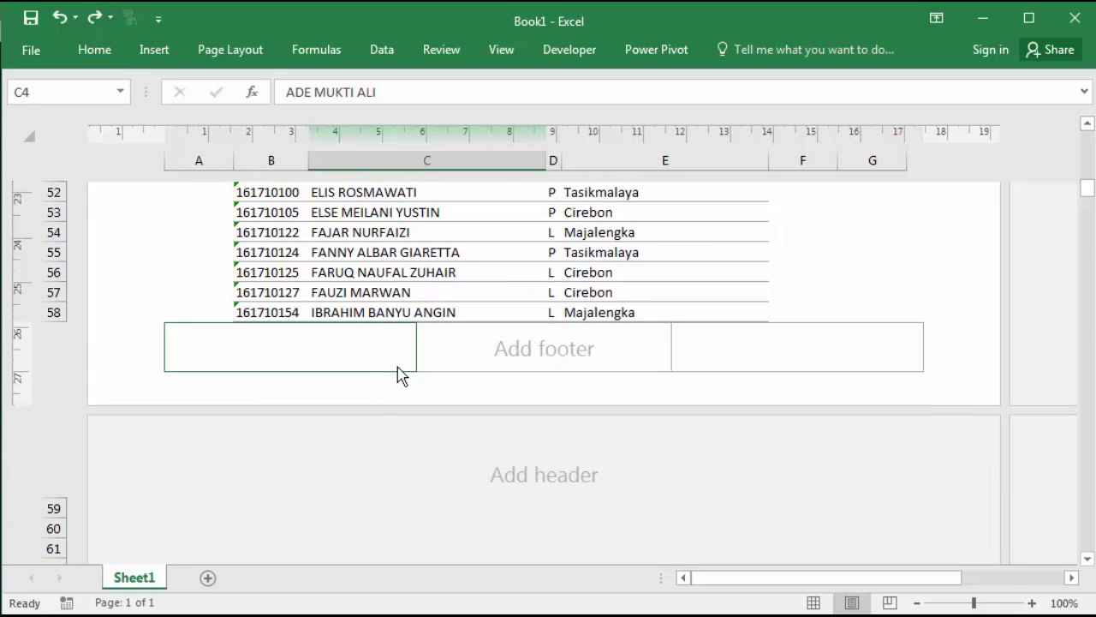
{"action": "scroll", "coordinate": [399, 367], "scroll_direction": "down", "scroll_amount": 3}
{"action": "scroll", "coordinate": [400, 367], "scroll_direction": "up", "scroll_amount": 10}
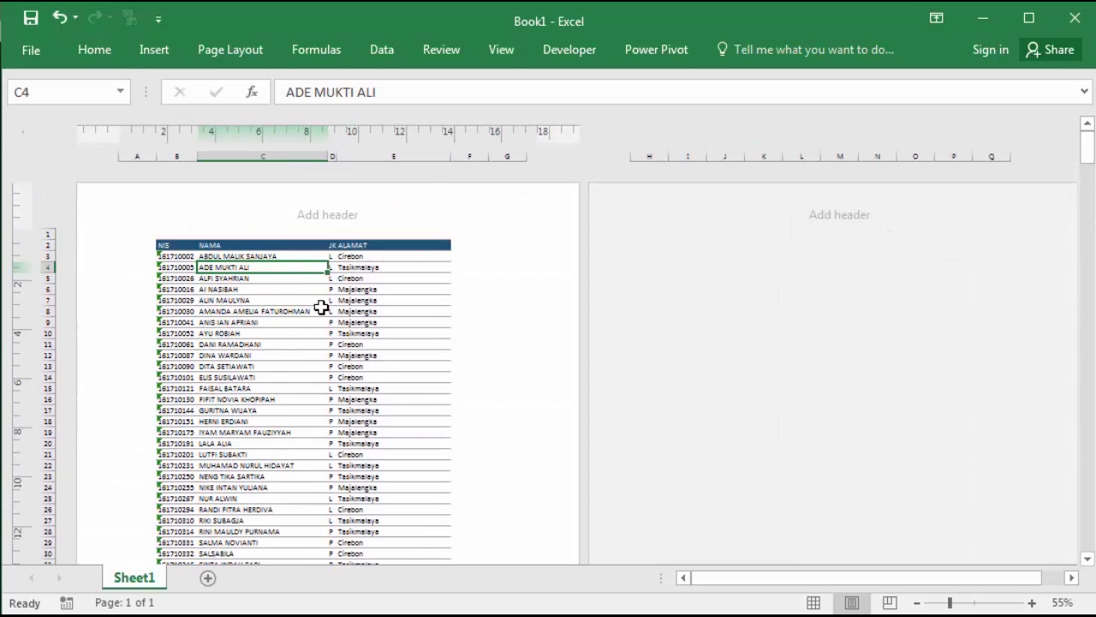
{"action": "scroll", "coordinate": [325, 317], "scroll_direction": "down", "scroll_amount": 8}
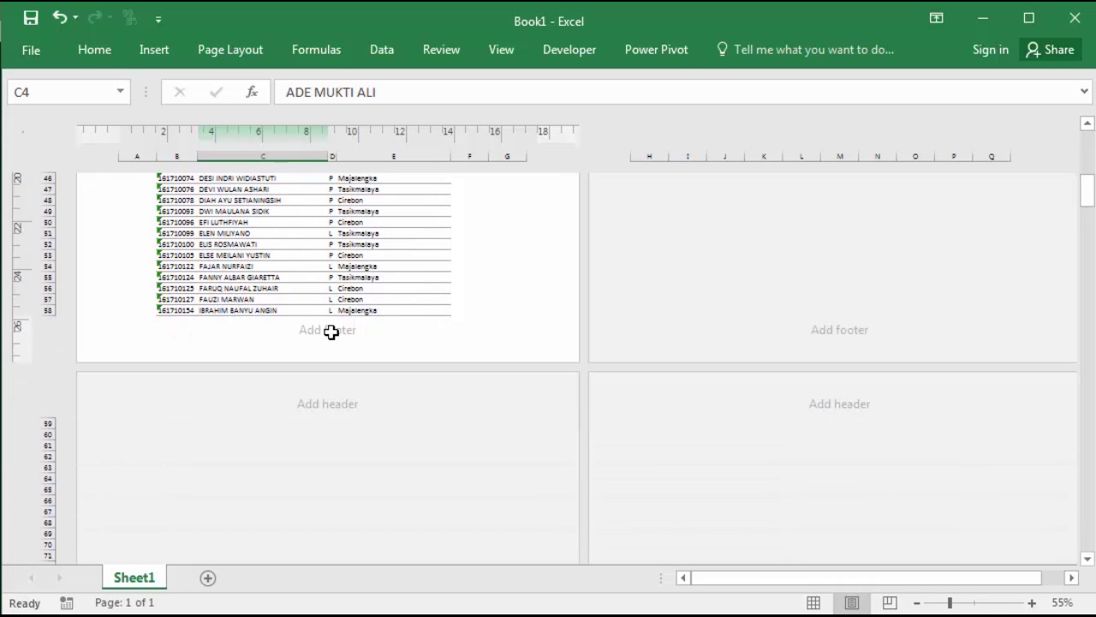
{"action": "scroll", "coordinate": [331, 333], "scroll_direction": "down", "scroll_amount": 3}
{"action": "left_click", "coordinate": [167, 366]}
{"action": "scroll", "coordinate": [229, 310], "scroll_direction": "up", "scroll_amount": 2}
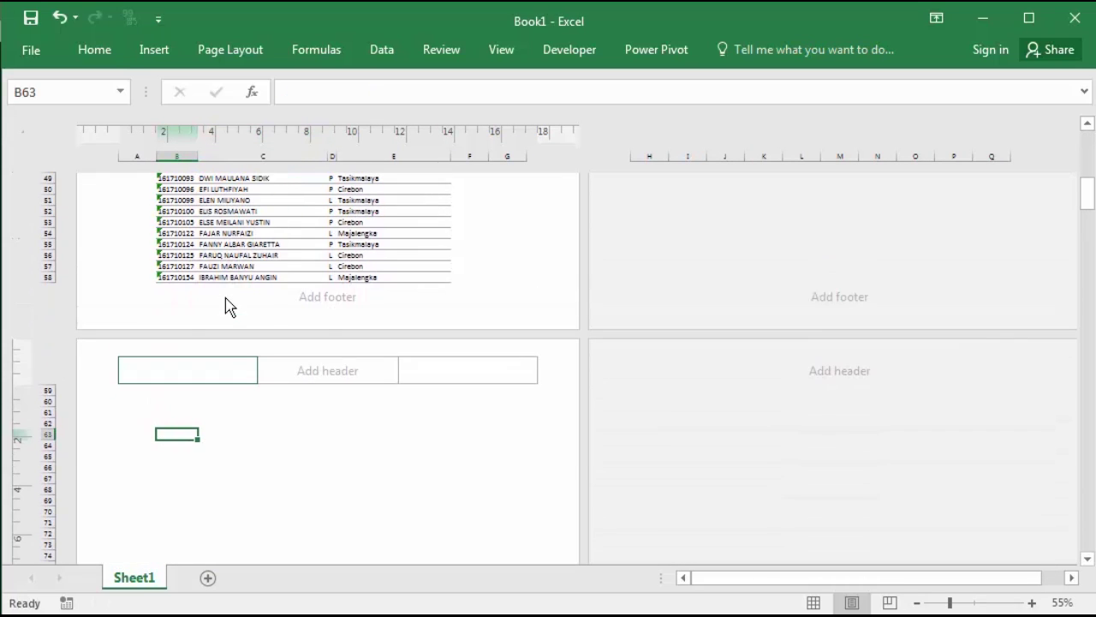
{"action": "scroll", "coordinate": [303, 274], "scroll_direction": "up", "scroll_amount": 4}
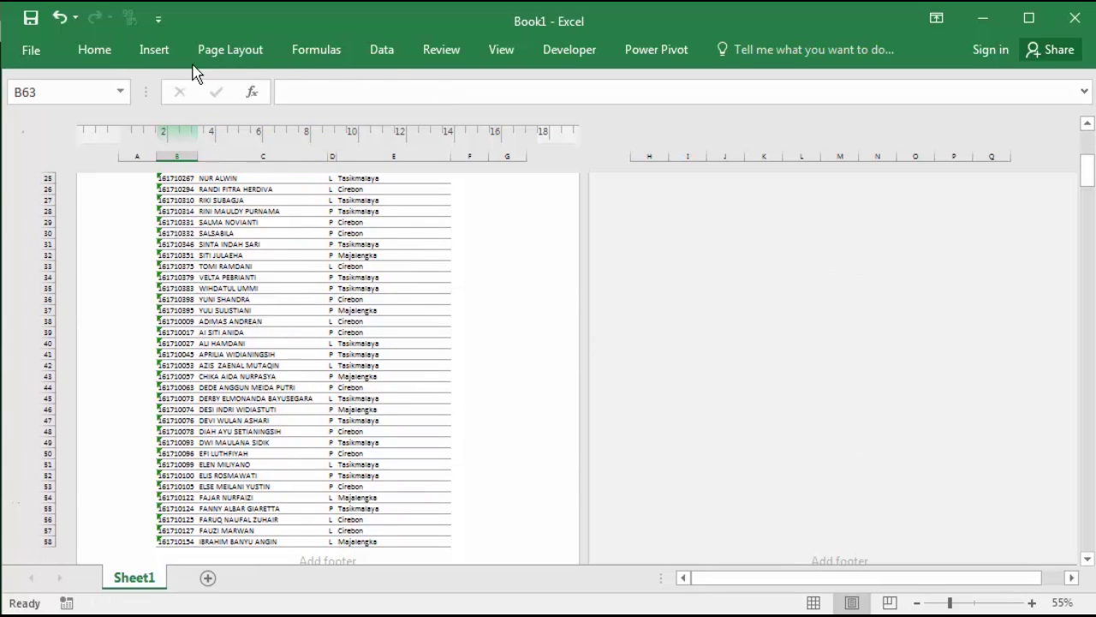
Insert two blank rows above row 49 and check where the table ends on the page
{"action": "scroll", "coordinate": [270, 223], "scroll_direction": "up", "scroll_amount": 2, "text": "ctrl"}
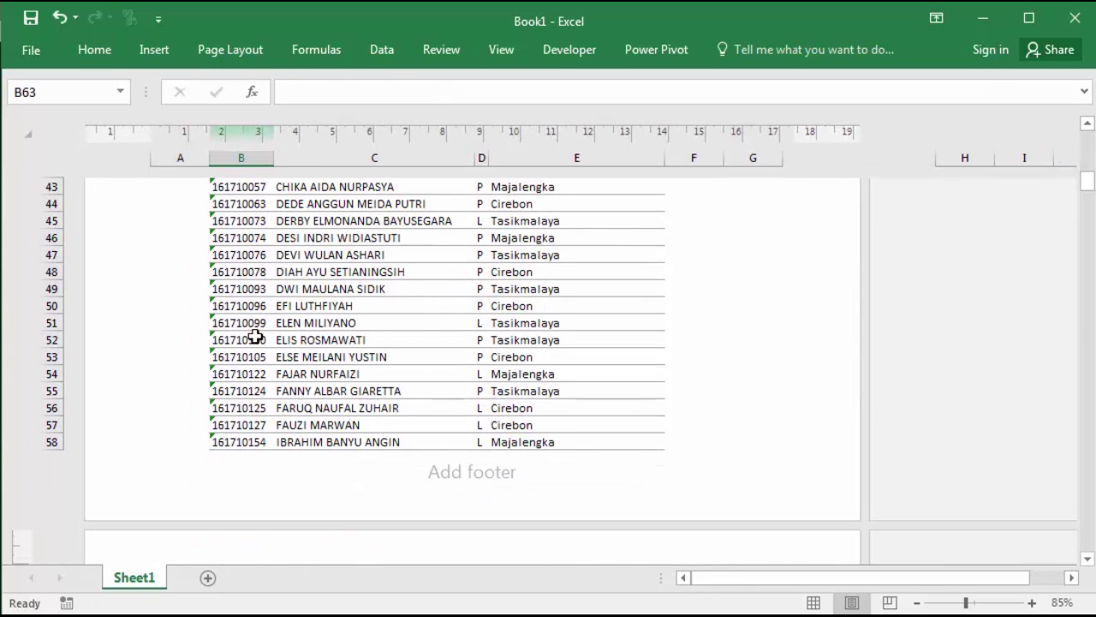
{"action": "left_click_drag", "start_coordinate": [51, 288], "coordinate": [50, 305]}
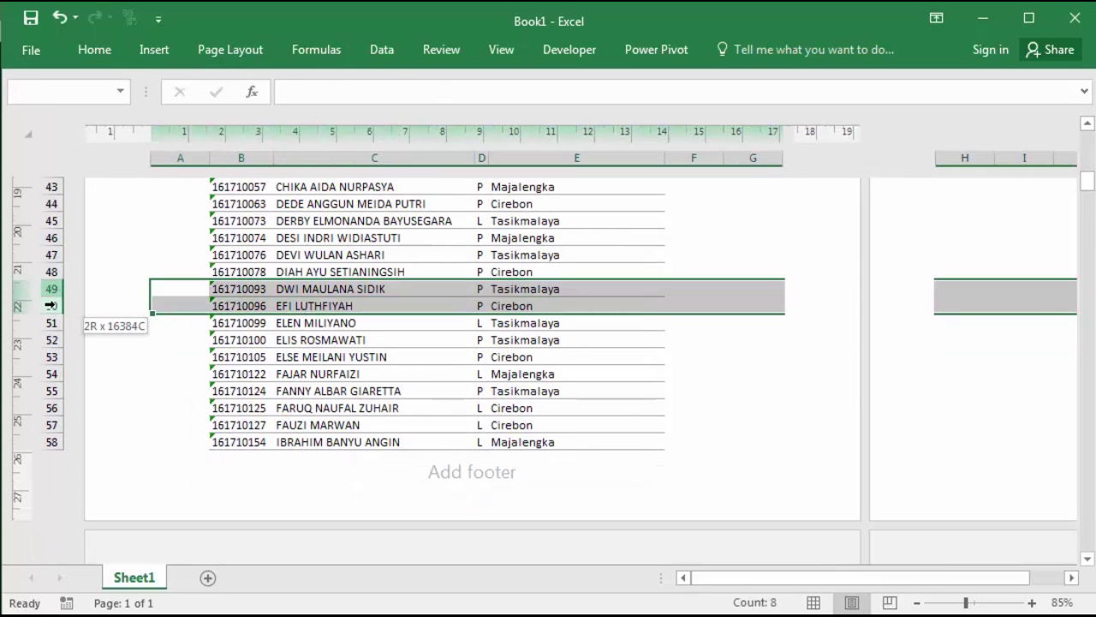
{"action": "right_click", "coordinate": [50, 304]}
{"action": "left_click", "coordinate": [125, 436]}
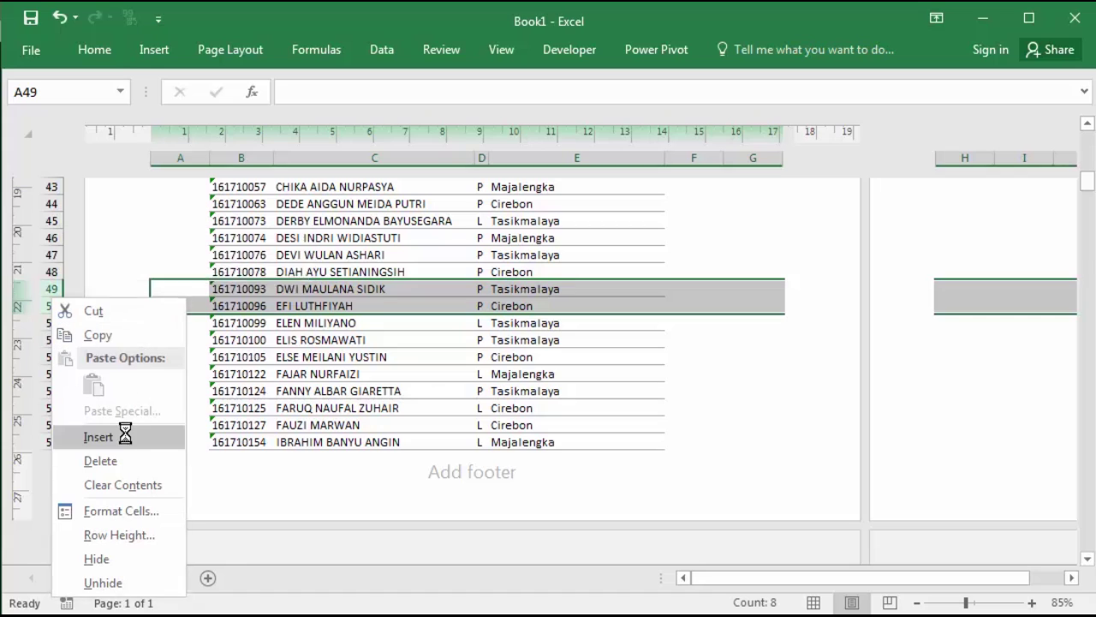
{"action": "scroll", "coordinate": [366, 377], "scroll_direction": "down", "scroll_amount": 5}
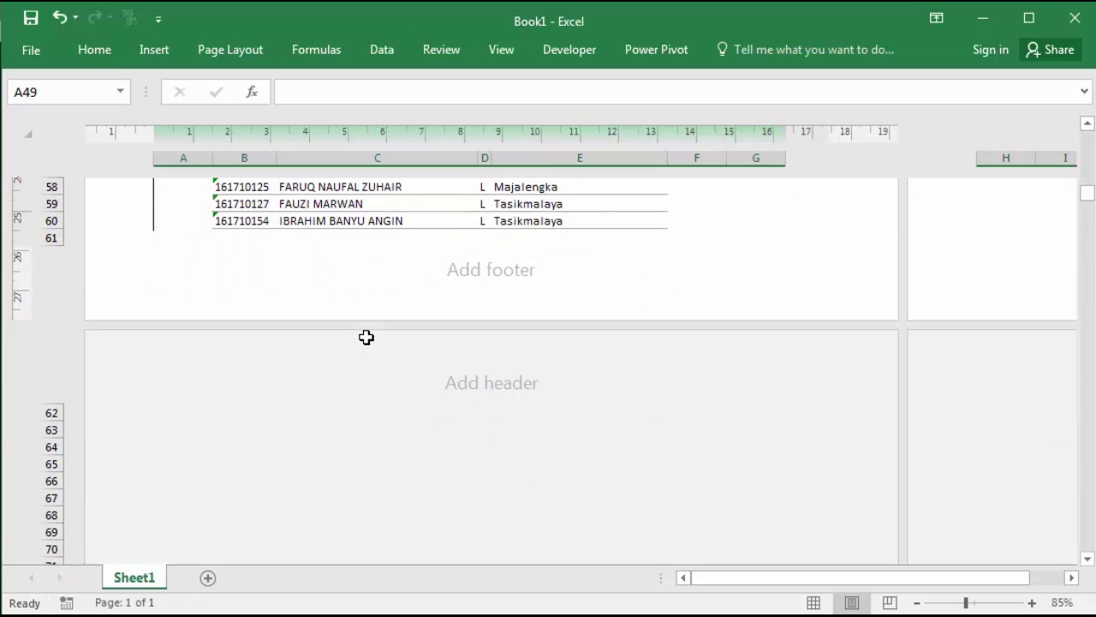
{"action": "scroll", "coordinate": [365, 338], "scroll_direction": "down", "scroll_amount": 2}
{"action": "scroll", "coordinate": [368, 369], "scroll_direction": "up", "scroll_amount": 6}
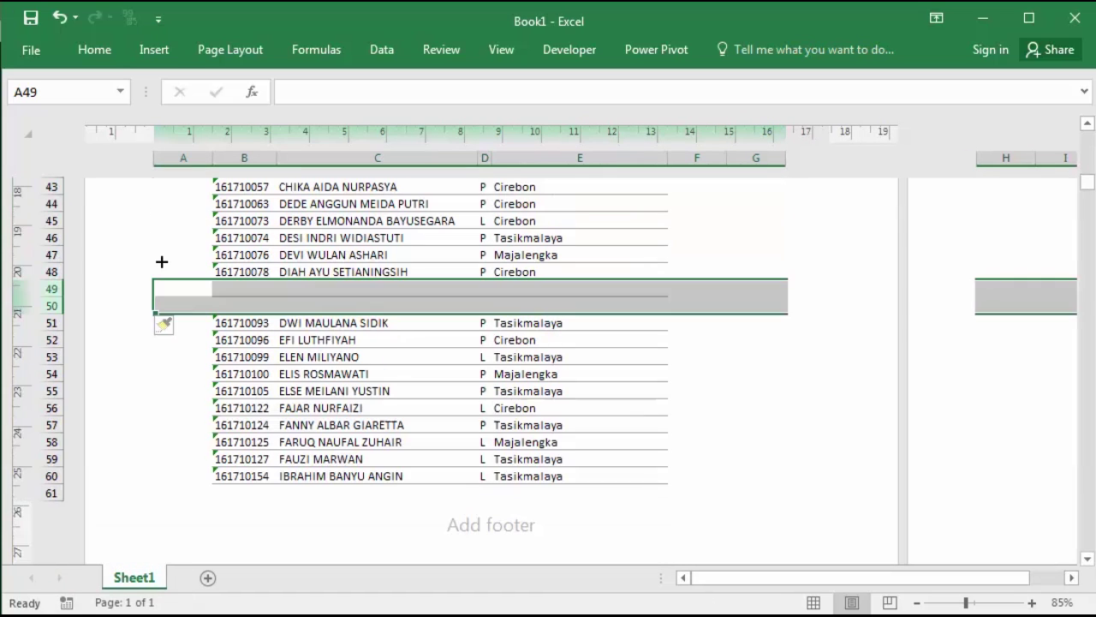
Insert eight more blank rows above row 49
{"action": "left_click_drag", "start_coordinate": [53, 289], "coordinate": [98, 400]}
{"action": "right_click", "coordinate": [45, 364]}
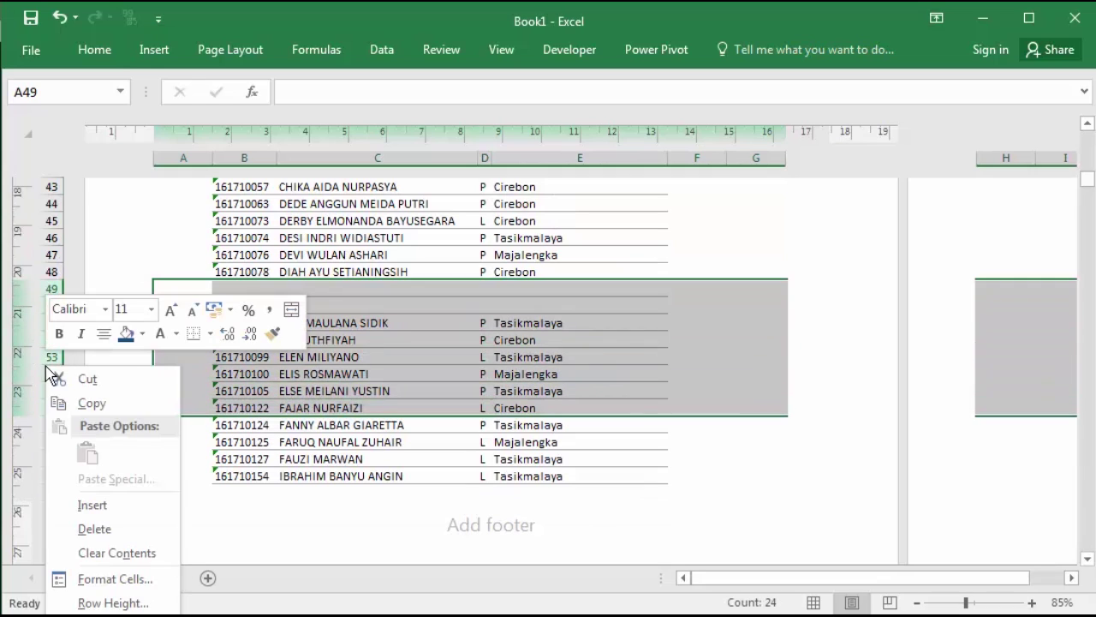
{"action": "left_click", "coordinate": [112, 511]}
Examine the lengthened table against the page boundary, from the last row back up to the inserted rows and the header
{"action": "scroll", "coordinate": [277, 390], "scroll_direction": "down", "scroll_amount": 5}
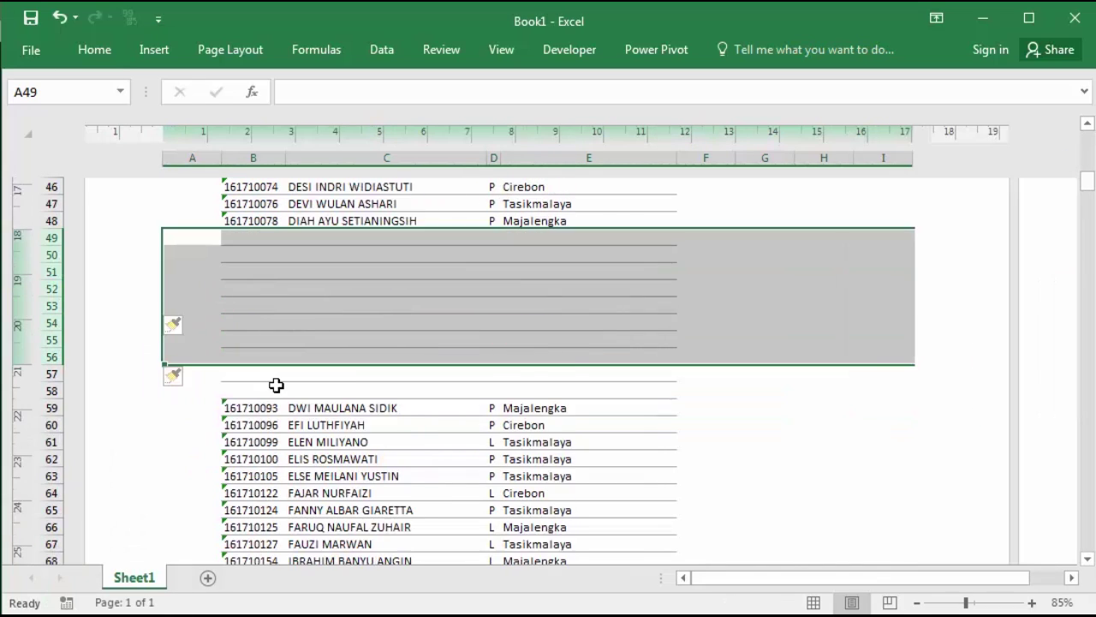
{"action": "scroll", "coordinate": [277, 391], "scroll_direction": "down", "scroll_amount": 3}
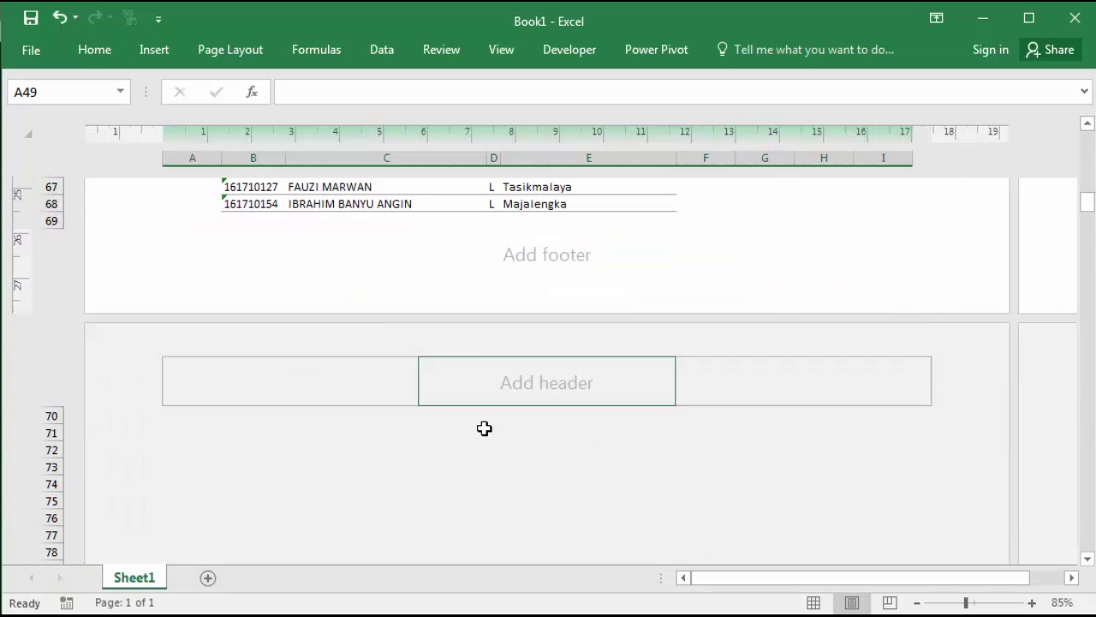
{"action": "scroll", "coordinate": [418, 454], "scroll_direction": "down", "scroll_amount": 3}
{"action": "scroll", "coordinate": [418, 454], "scroll_direction": "up", "scroll_amount": 3}
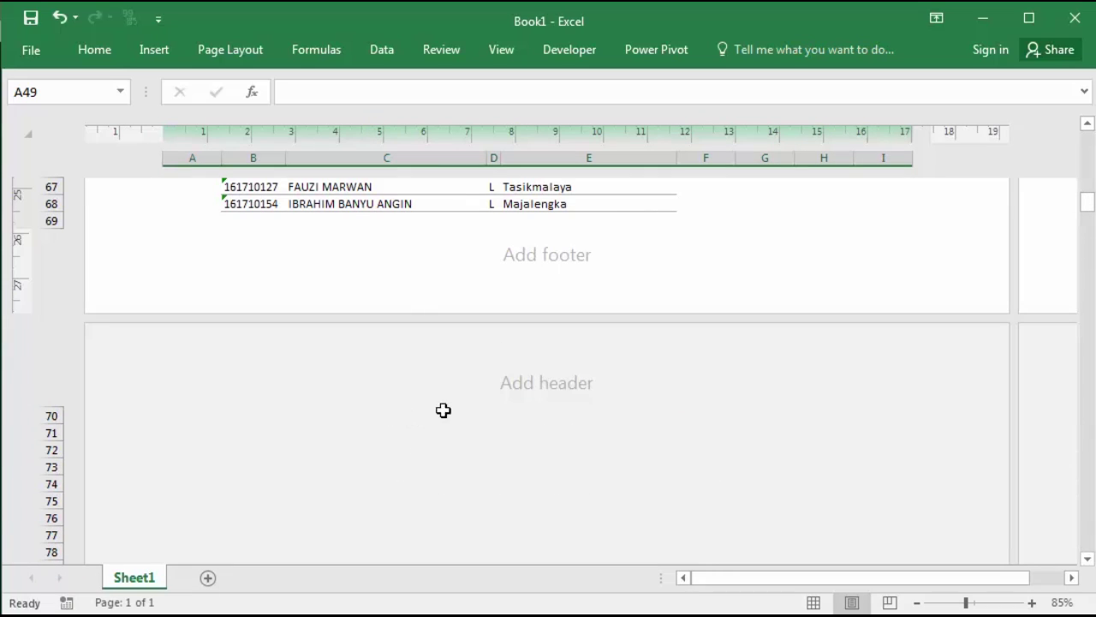
{"action": "scroll", "coordinate": [425, 465], "scroll_direction": "up", "scroll_amount": 6}
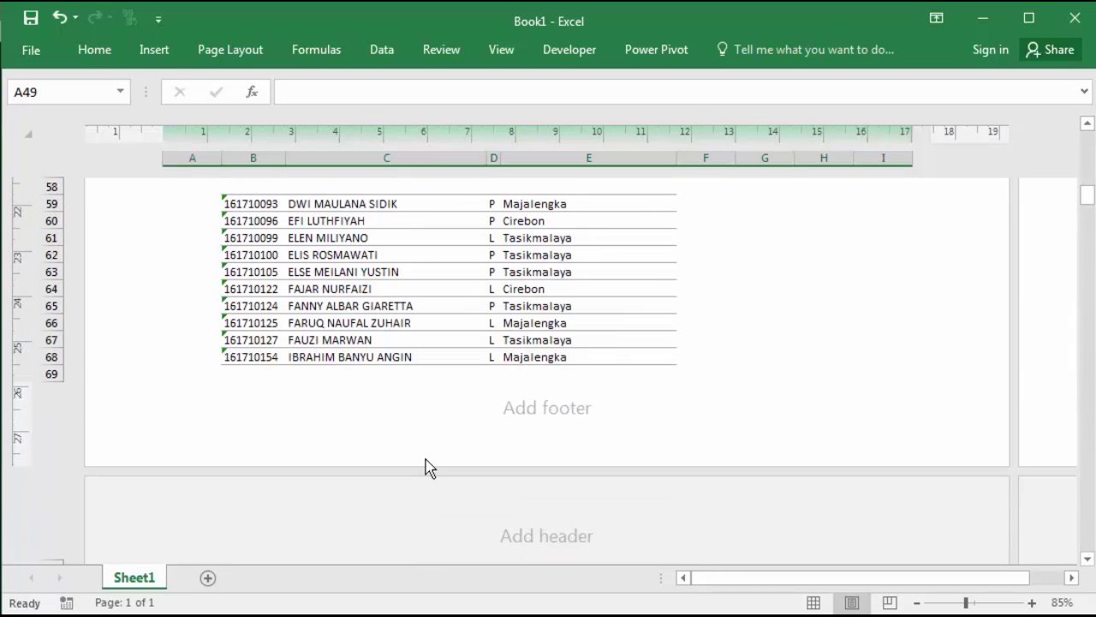
{"action": "scroll", "coordinate": [351, 342], "scroll_direction": "up", "scroll_amount": 2}
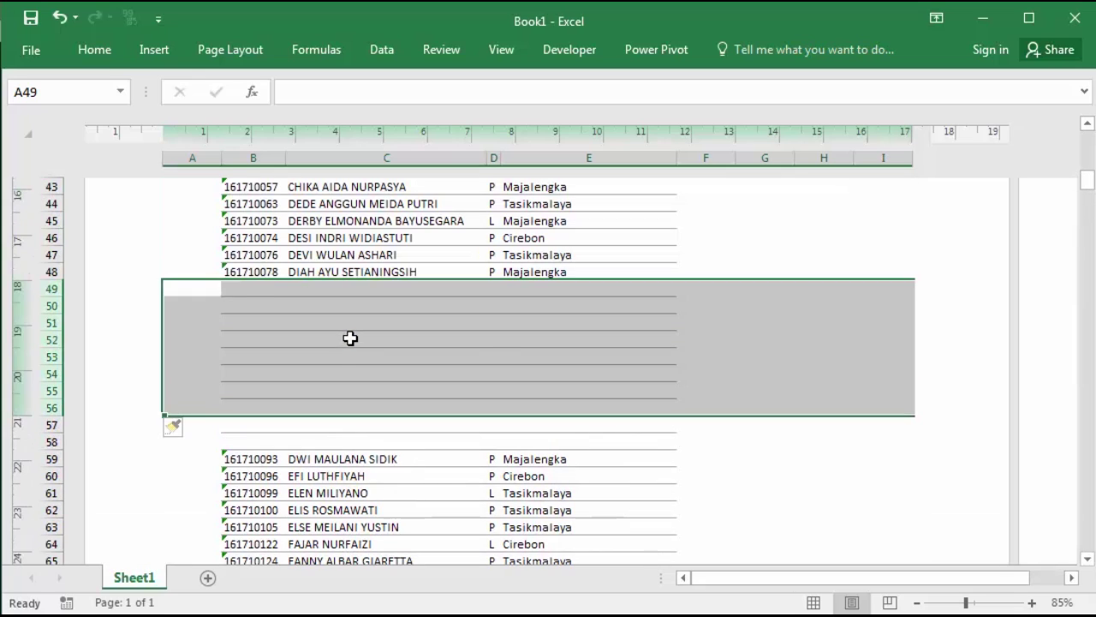
{"action": "left_click", "coordinate": [350, 342]}
{"action": "left_click", "coordinate": [231, 288]}
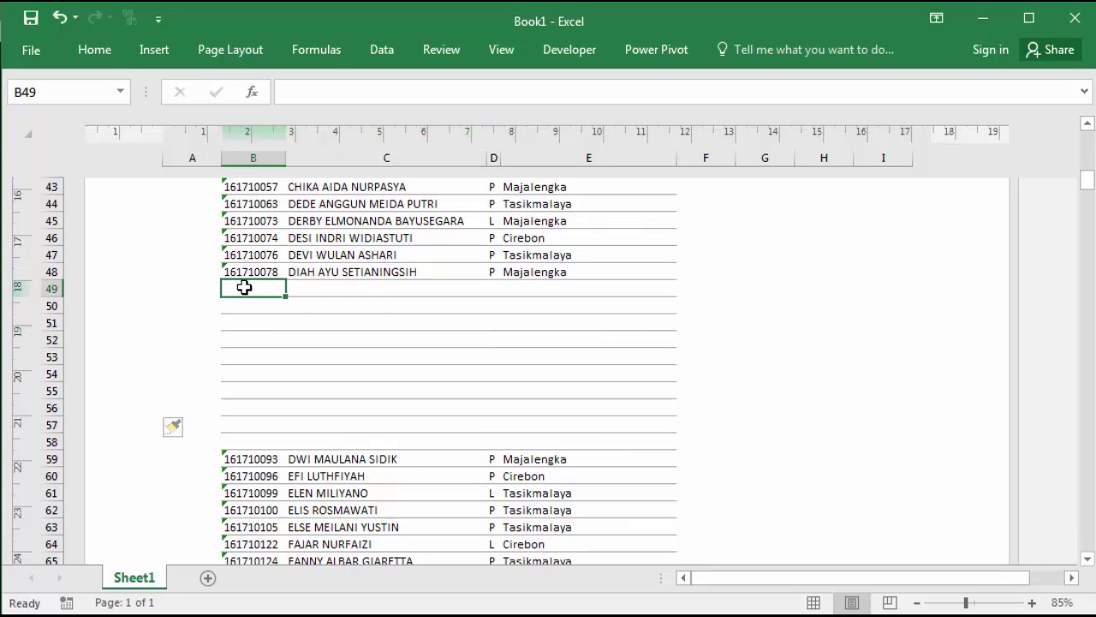
{"action": "scroll", "coordinate": [387, 328], "scroll_direction": "up", "scroll_amount": 14}
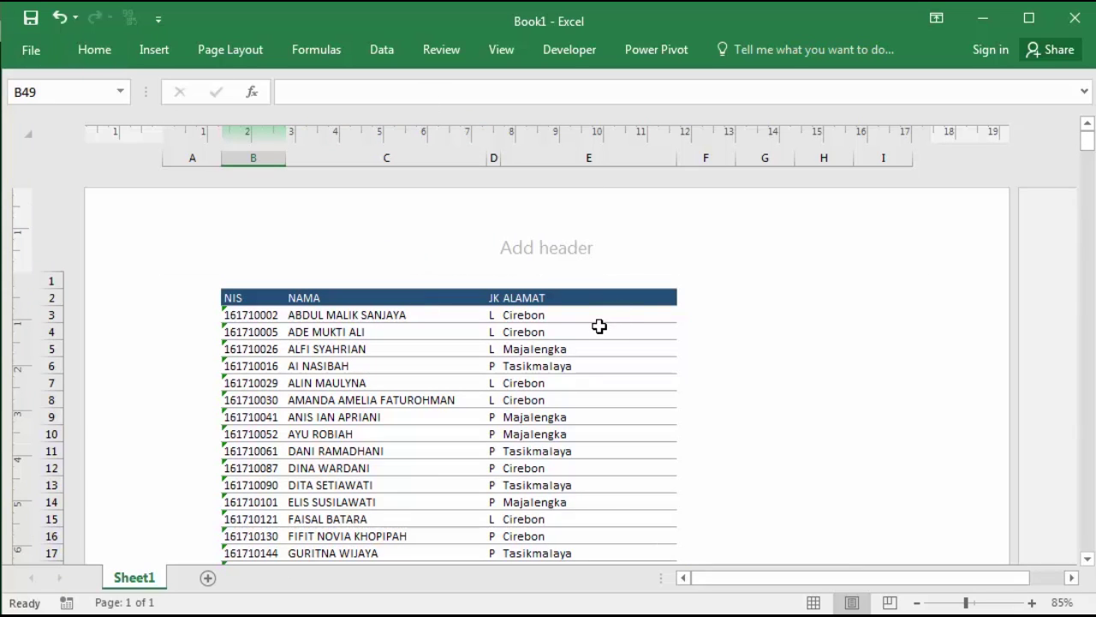
Check the print preview and the available scaling options, then return to the worksheet without changing the scaling
{"action": "left_click", "coordinate": [33, 51]}
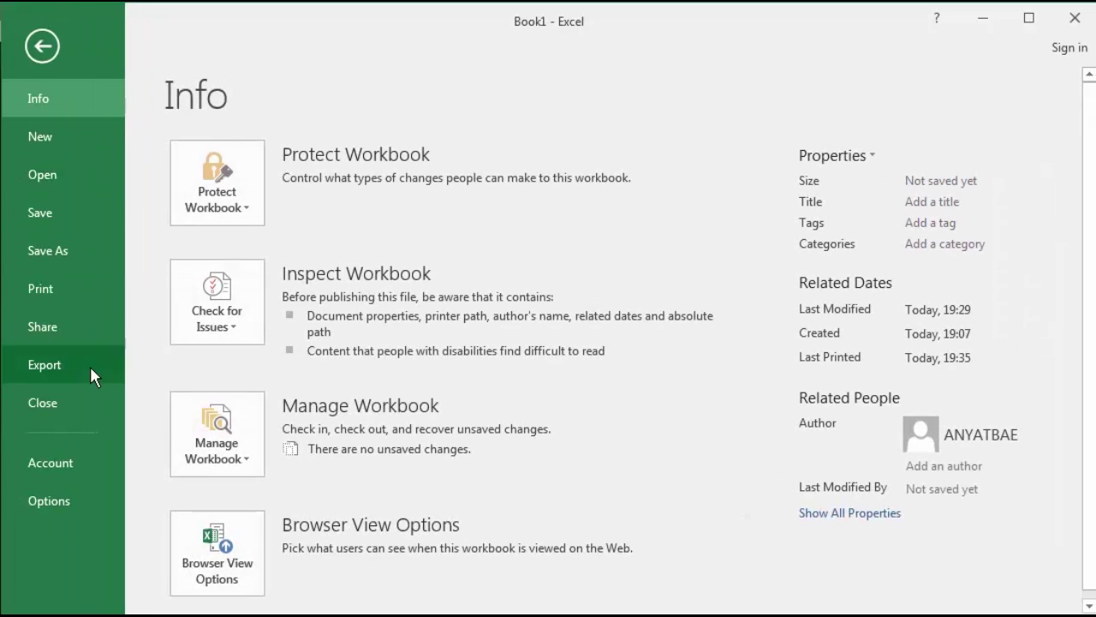
{"action": "left_click", "coordinate": [67, 288]}
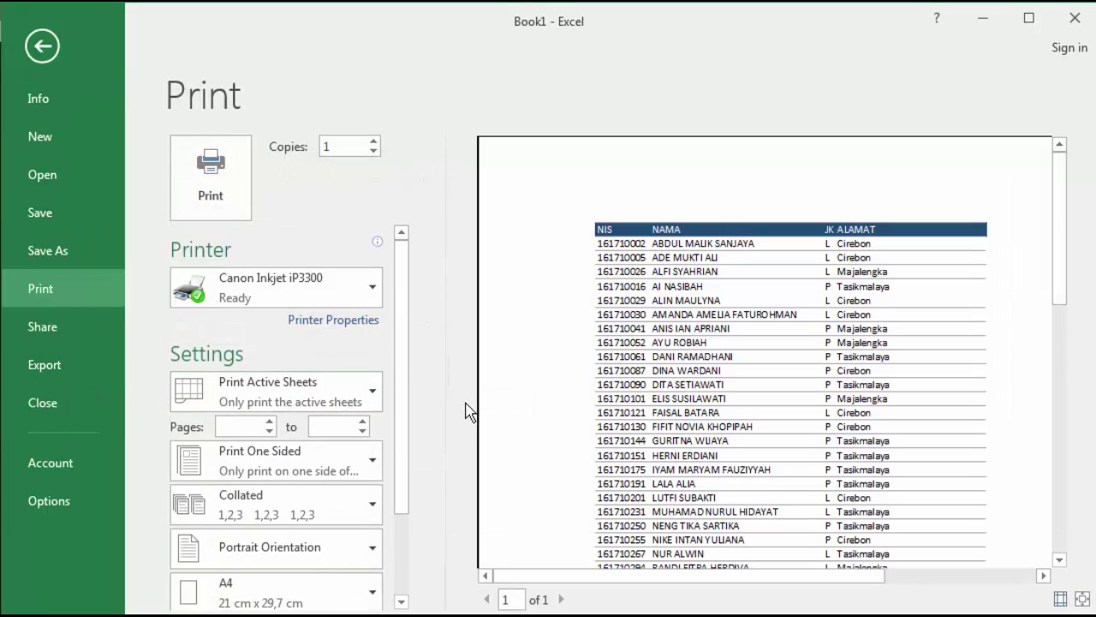
{"action": "left_click_drag", "start_coordinate": [406, 421], "coordinate": [416, 539]}
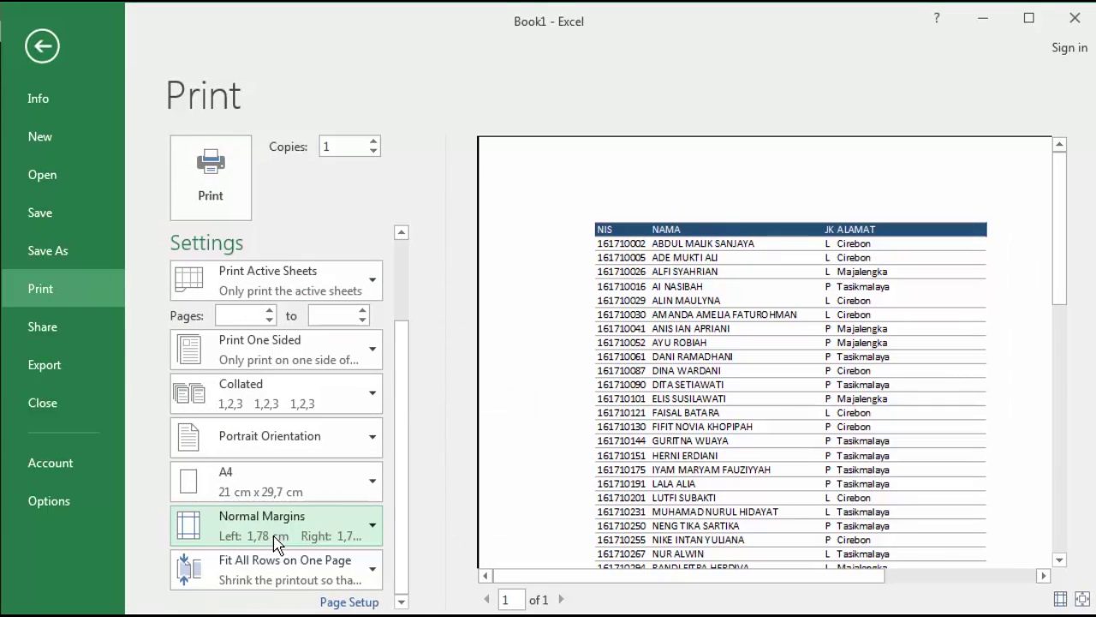
{"action": "left_click", "coordinate": [276, 563]}
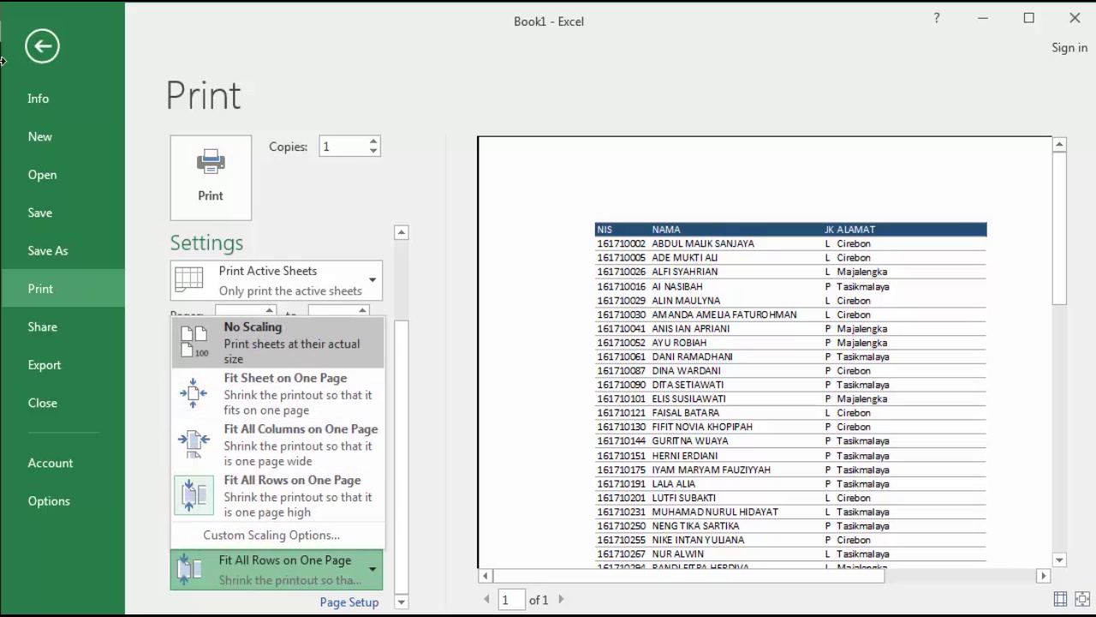
{"action": "left_click", "coordinate": [56, 45]}
{"action": "left_click", "coordinate": [558, 363]}
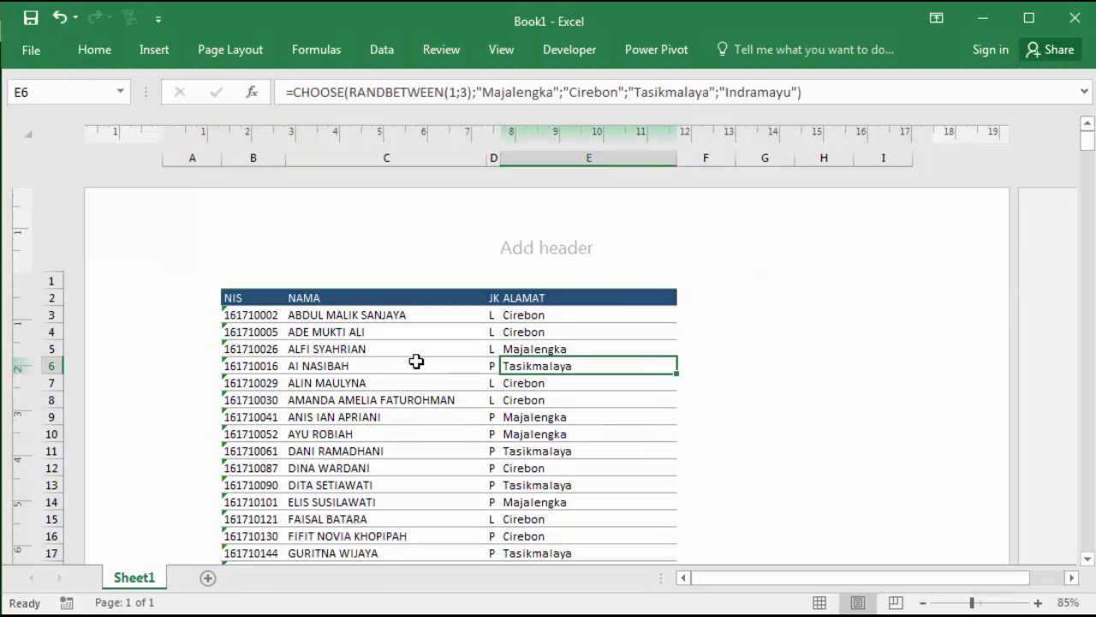
Undo both insertions of blank rows at row 49
{"action": "scroll", "coordinate": [416, 362], "scroll_direction": "down", "scroll_amount": 10}
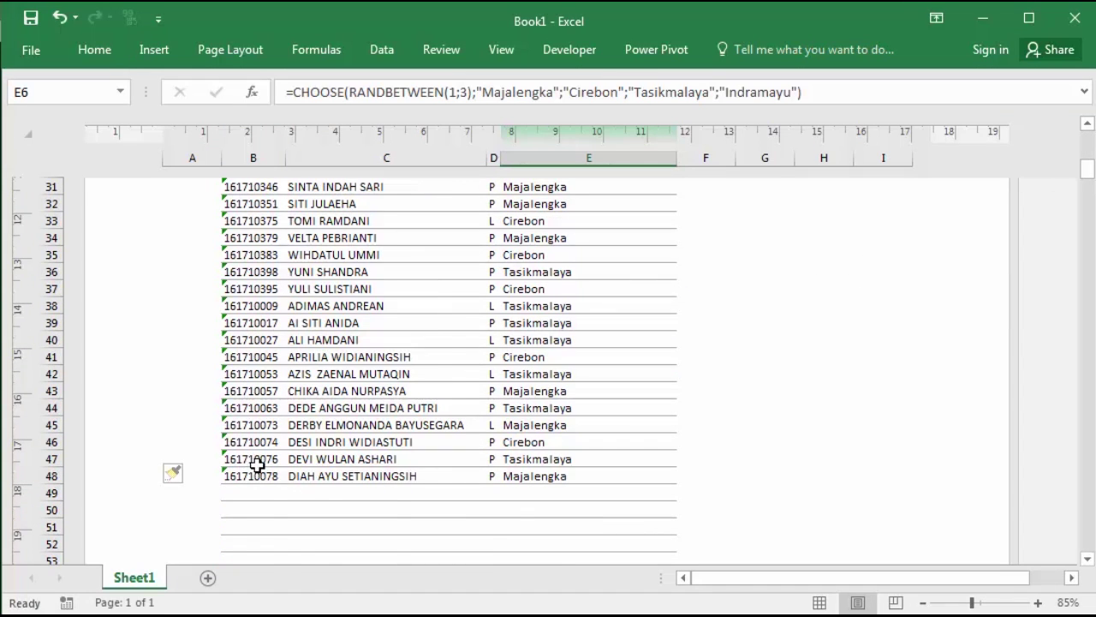
{"action": "scroll", "coordinate": [364, 428], "scroll_direction": "down", "scroll_amount": 3}
{"action": "scroll", "coordinate": [364, 428], "scroll_direction": "down", "scroll_amount": 3}
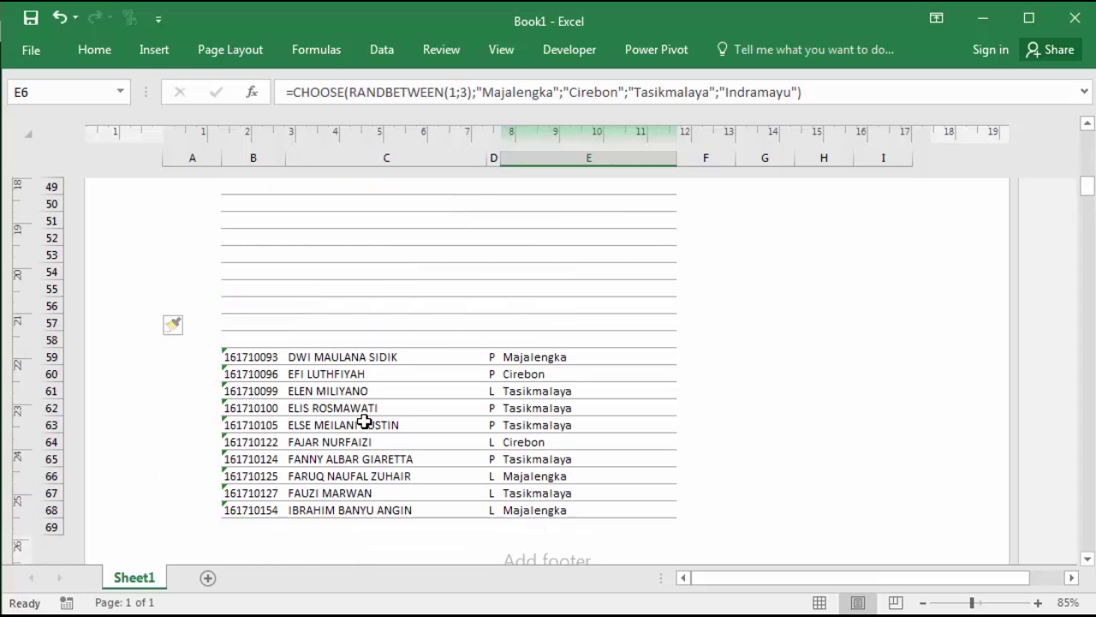
{"action": "scroll", "coordinate": [366, 421], "scroll_direction": "up", "scroll_amount": 1}
{"action": "left_click", "coordinate": [367, 322]}
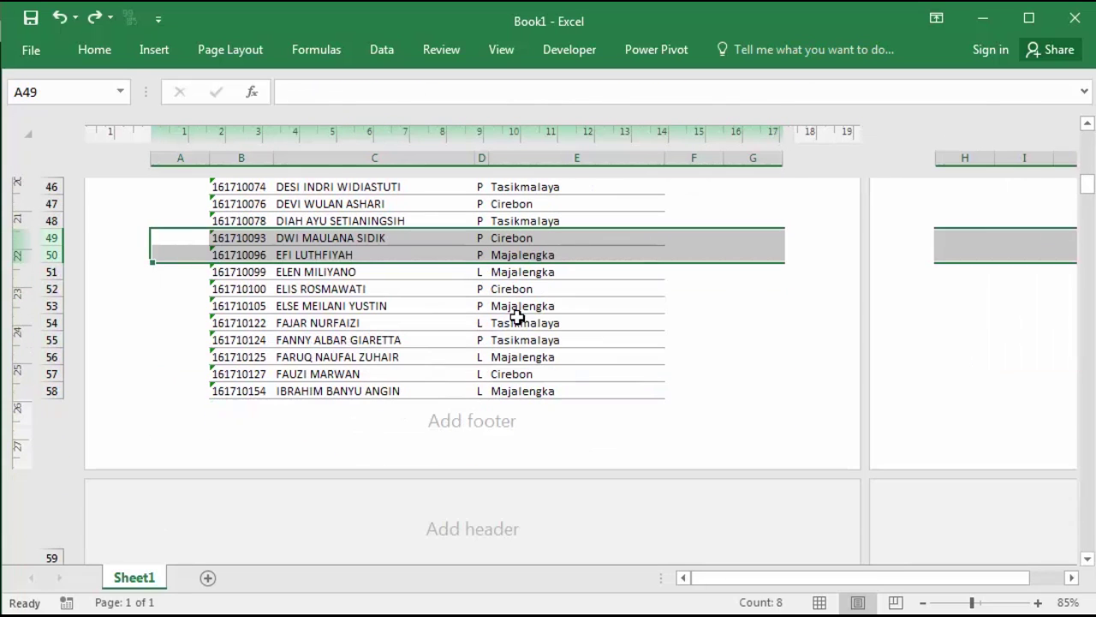
{"action": "left_click_drag", "start_coordinate": [506, 320], "coordinate": [497, 314]}
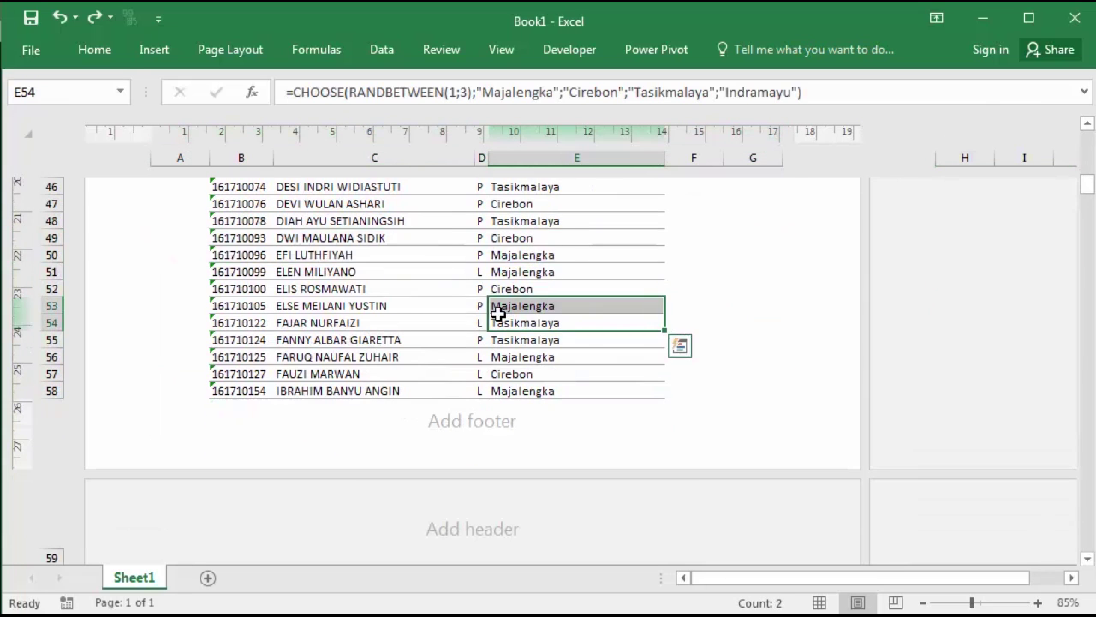
Insert a blank column before the ALAMAT column and widen it to about 4 cm to push ALAMAT onto another page
{"action": "scroll", "coordinate": [497, 313], "scroll_direction": "up", "scroll_amount": 15}
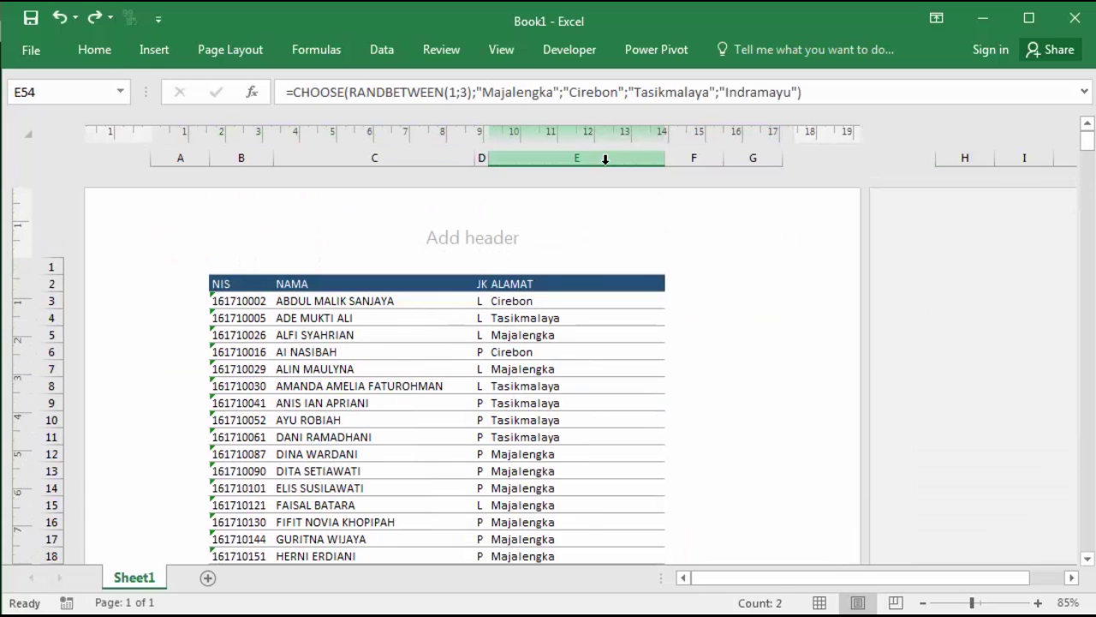
{"action": "left_click", "coordinate": [604, 160]}
{"action": "right_click", "coordinate": [604, 163]}
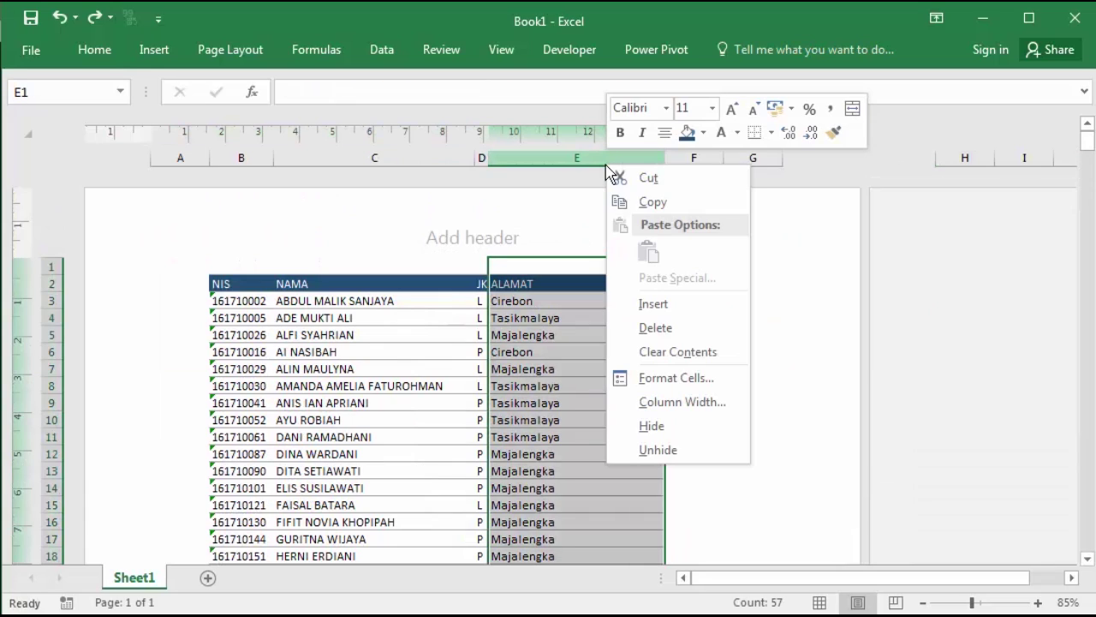
{"action": "left_click", "coordinate": [654, 304]}
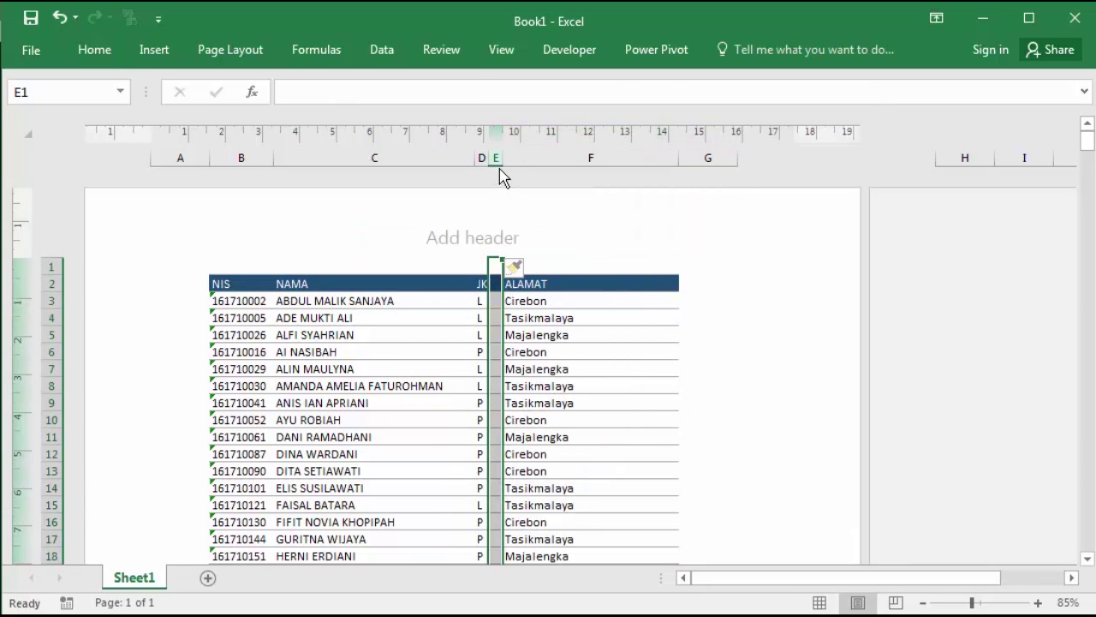
{"action": "left_click_drag", "start_coordinate": [503, 159], "coordinate": [641, 169]}
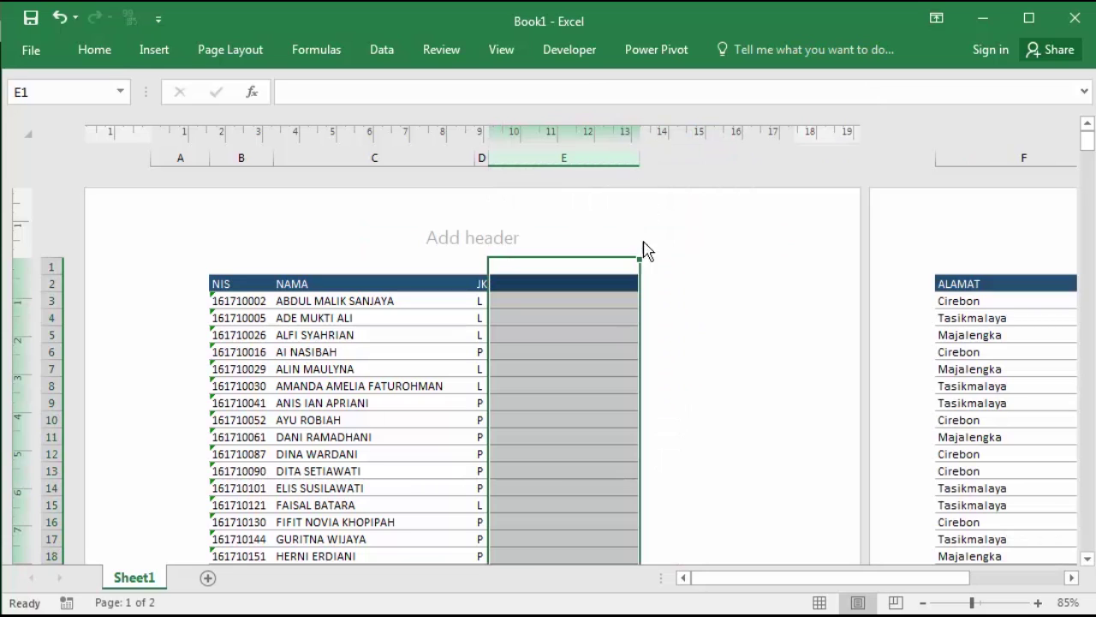
Examine how the widened table splits across pages, checking its last rows and the ALAMAT column
{"action": "left_click", "coordinate": [600, 337]}
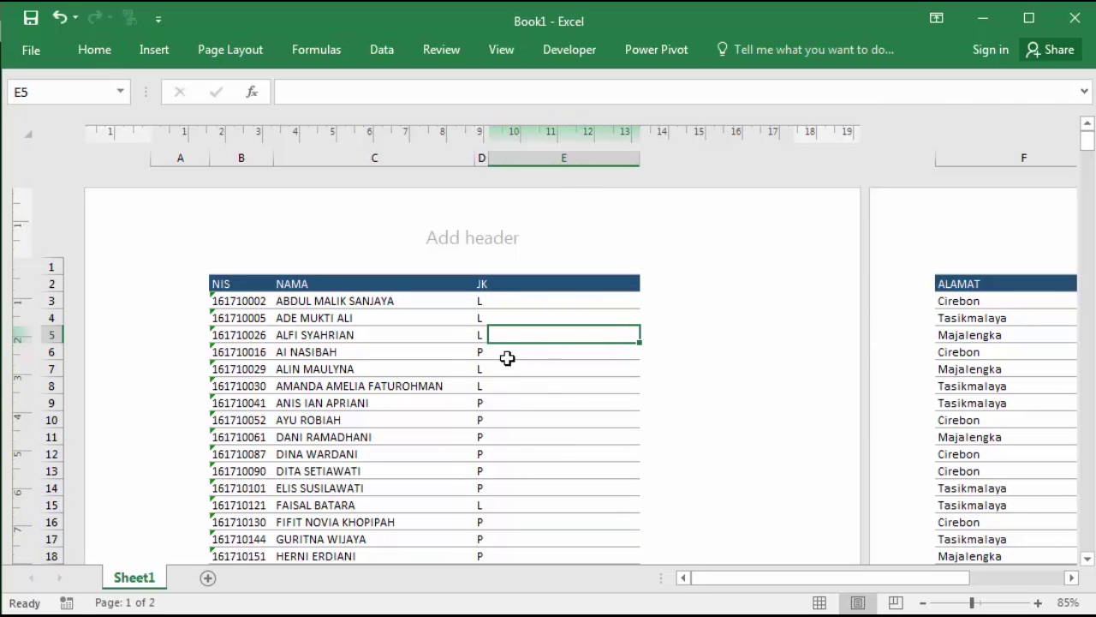
{"action": "scroll", "coordinate": [507, 358], "scroll_direction": "down", "scroll_amount": 18}
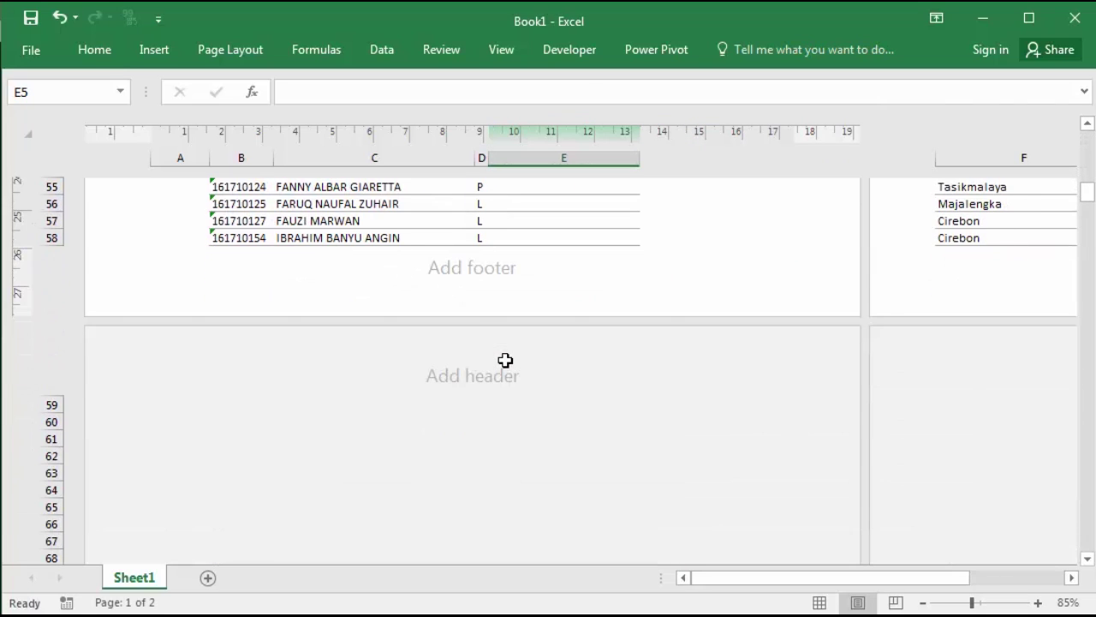
{"action": "scroll", "coordinate": [505, 359], "scroll_direction": "down", "scroll_amount": 3}
{"action": "scroll", "coordinate": [505, 360], "scroll_direction": "up", "scroll_amount": 13}
{"action": "scroll", "coordinate": [998, 340], "scroll_direction": "up", "scroll_amount": 8}
{"action": "left_click", "coordinate": [980, 335]}
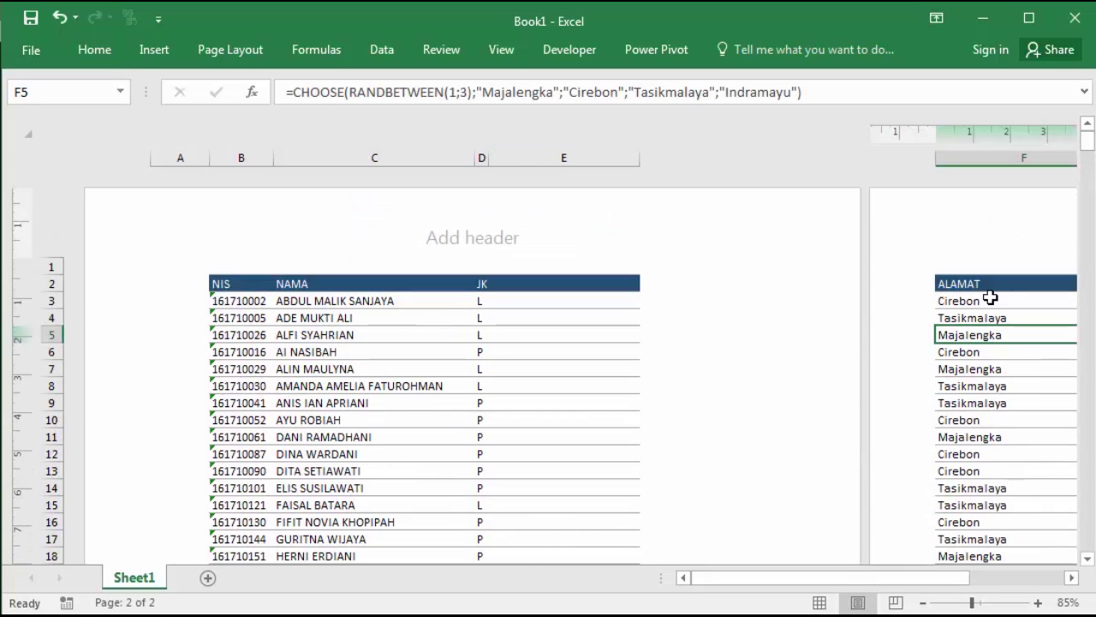
{"action": "left_click", "coordinate": [996, 299]}
{"action": "left_click", "coordinate": [996, 351]}
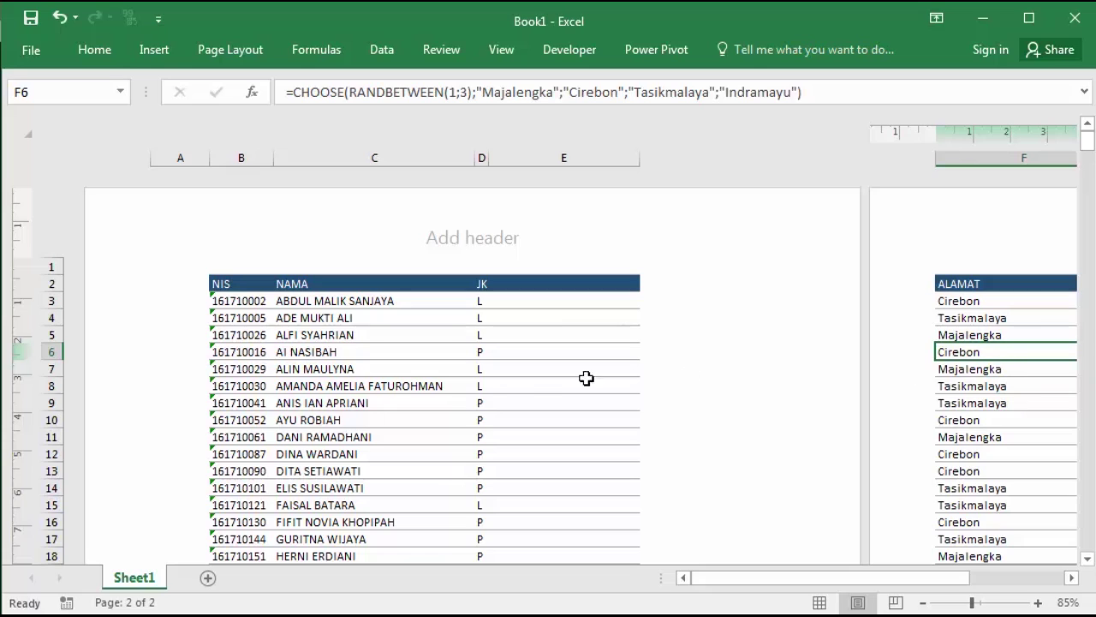
{"action": "left_click", "coordinate": [451, 390]}
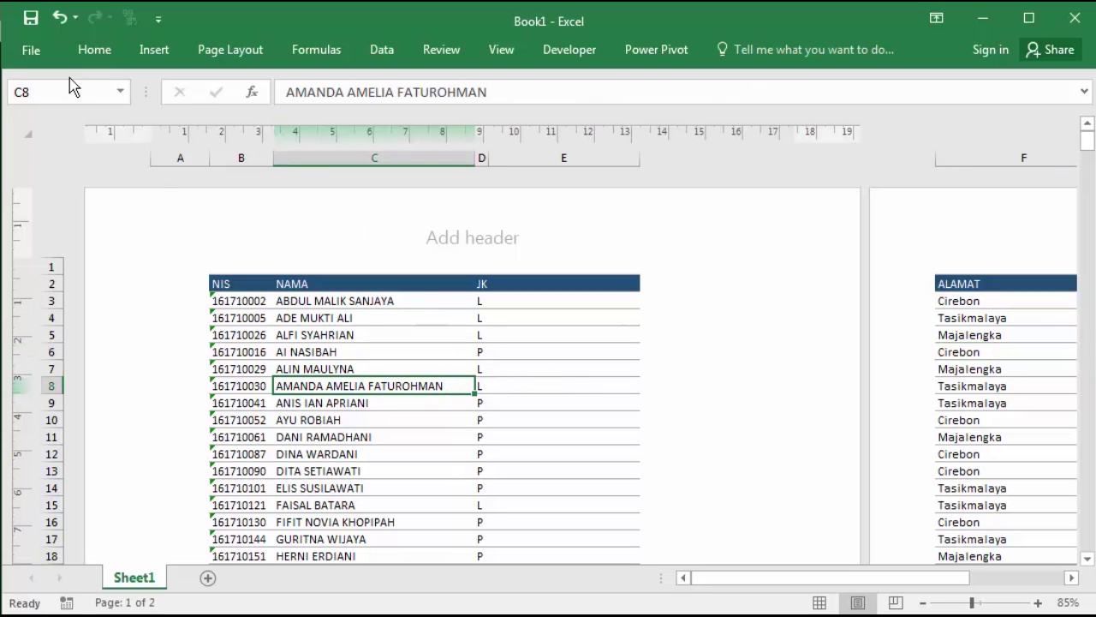
Set the print scaling to Fit All Columns on One Page, preview the whole page, and return to the worksheet
{"action": "left_click", "coordinate": [31, 49]}
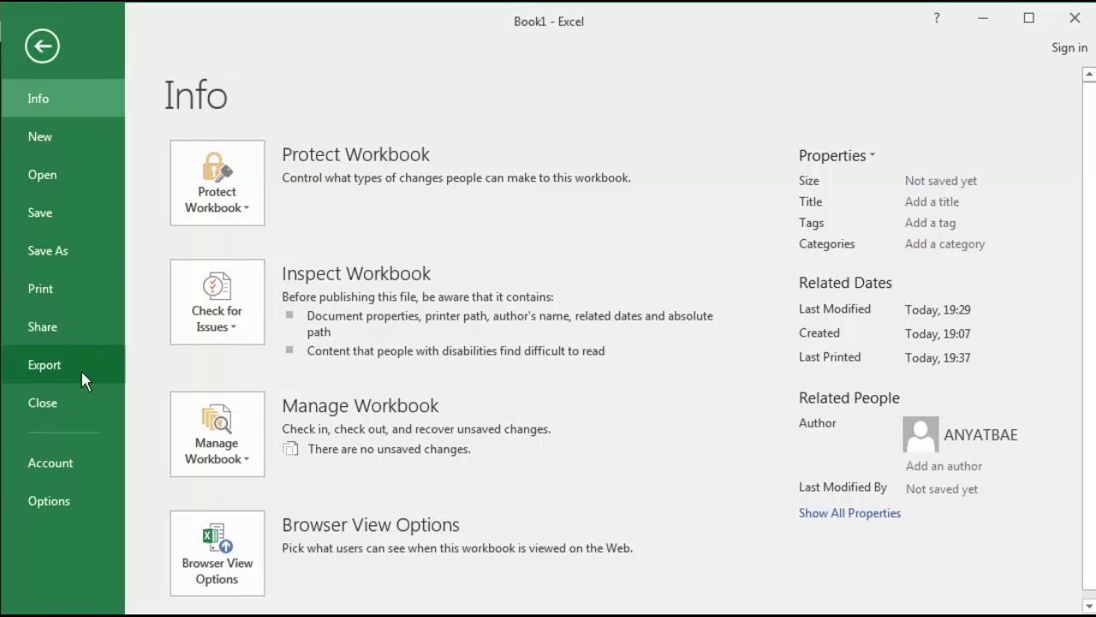
{"action": "left_click", "coordinate": [71, 291]}
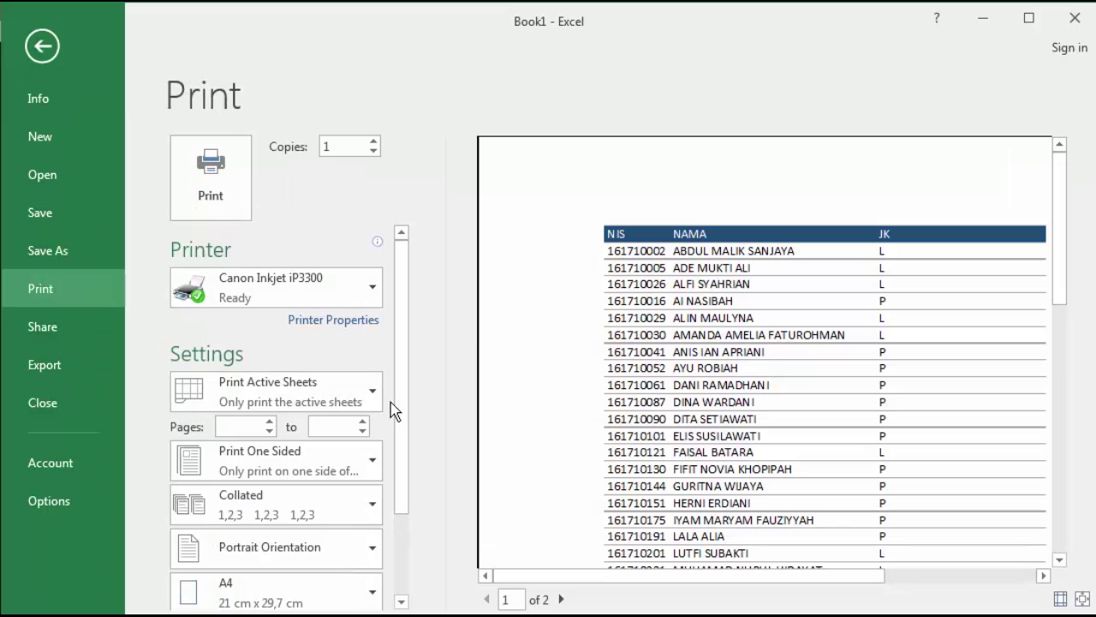
{"action": "left_click_drag", "start_coordinate": [403, 403], "coordinate": [407, 540]}
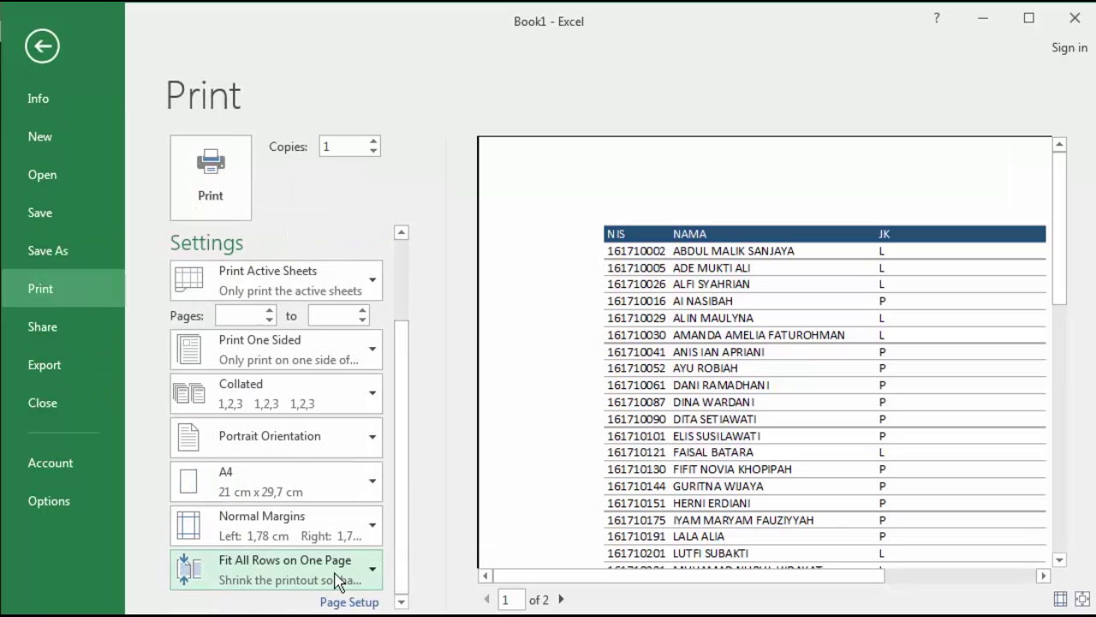
{"action": "left_click", "coordinate": [274, 572]}
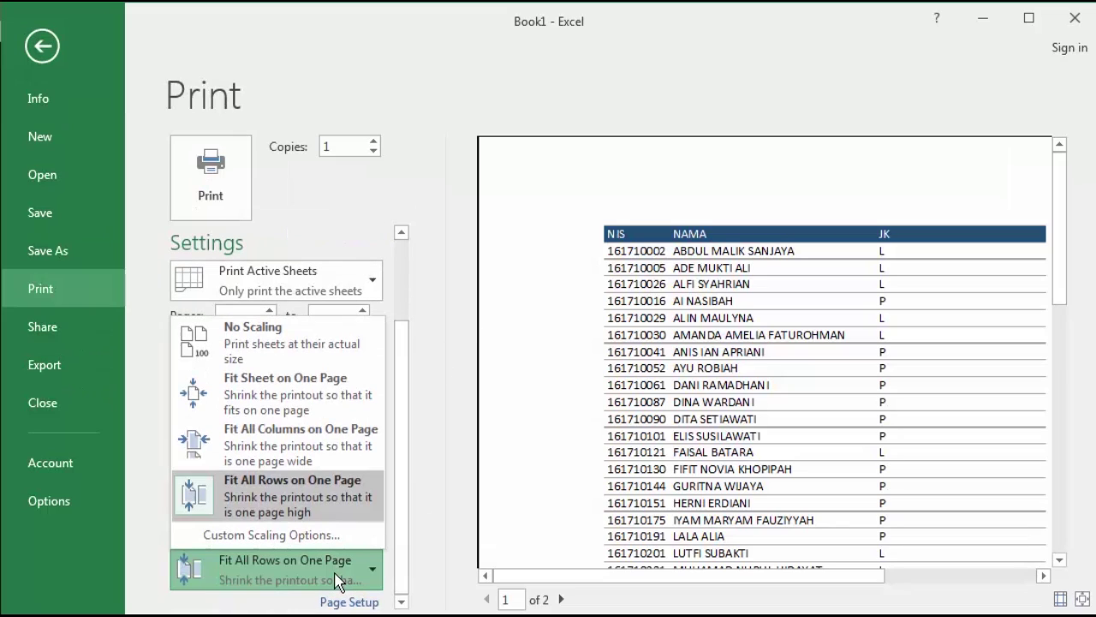
{"action": "left_click", "coordinate": [330, 447]}
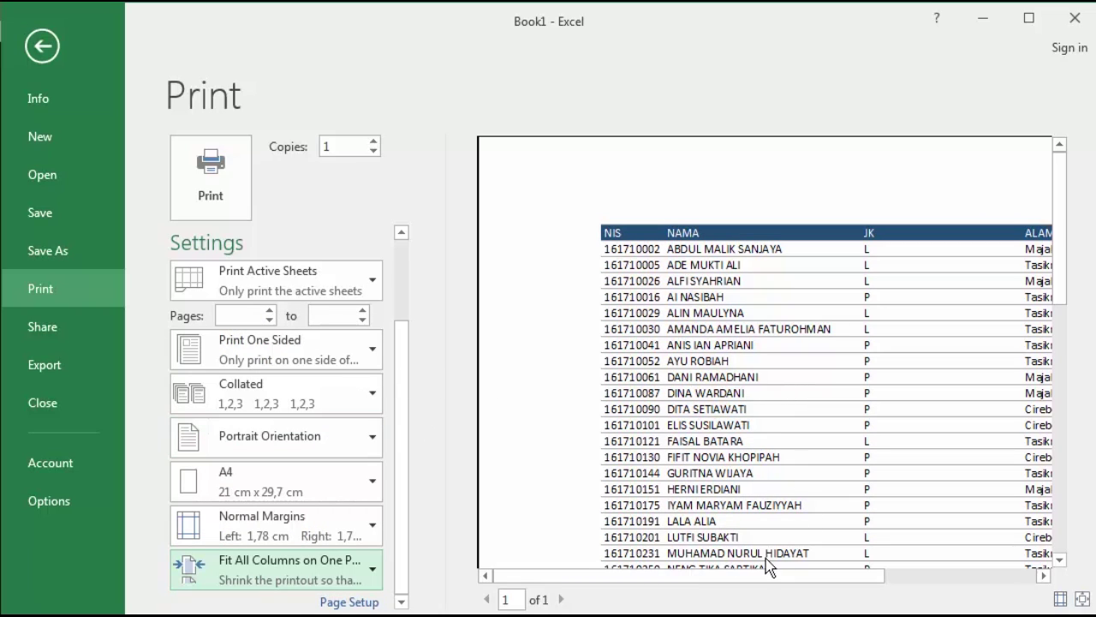
{"action": "left_click", "coordinate": [745, 467]}
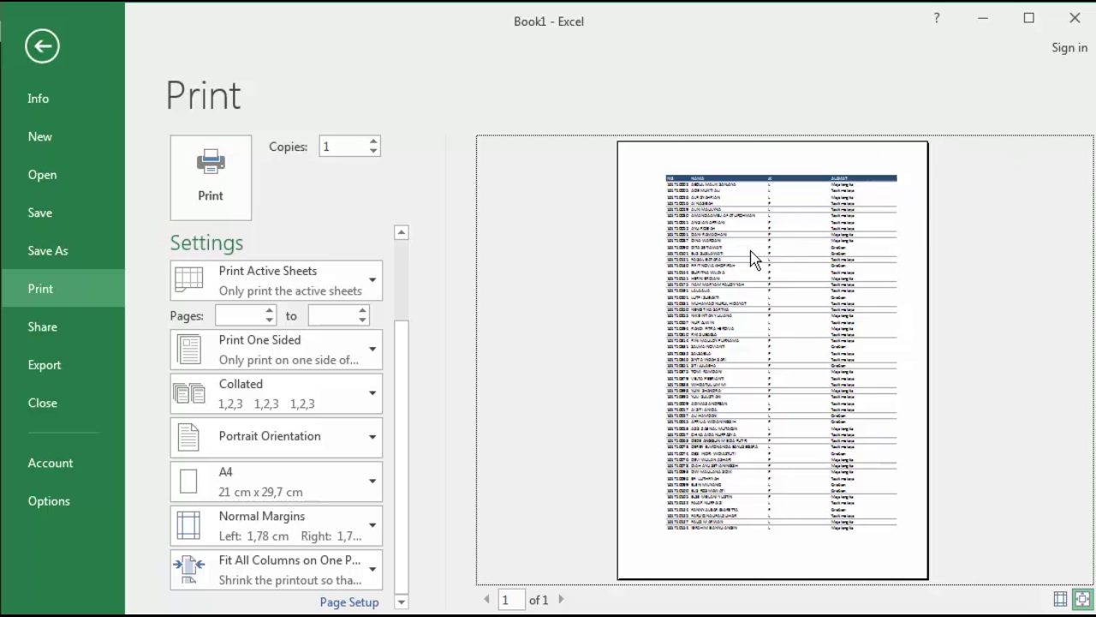
{"action": "left_click", "coordinate": [45, 46]}
Check how the ALAMAT column and the table's last rows sit within the page boundaries
{"action": "left_click", "coordinate": [631, 355]}
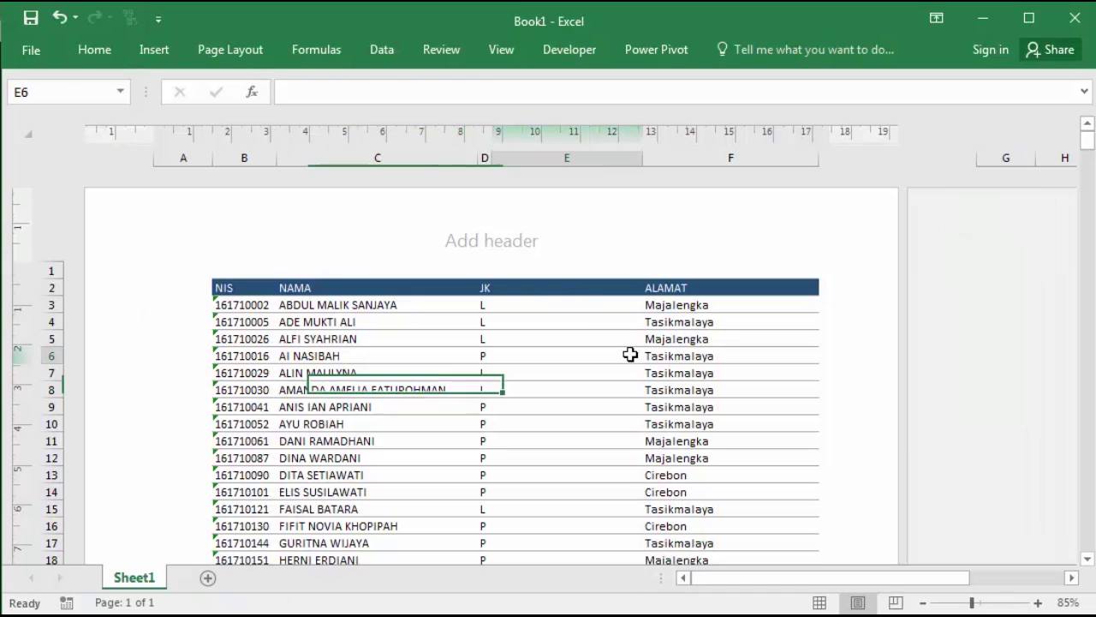
{"action": "left_click", "coordinate": [698, 304]}
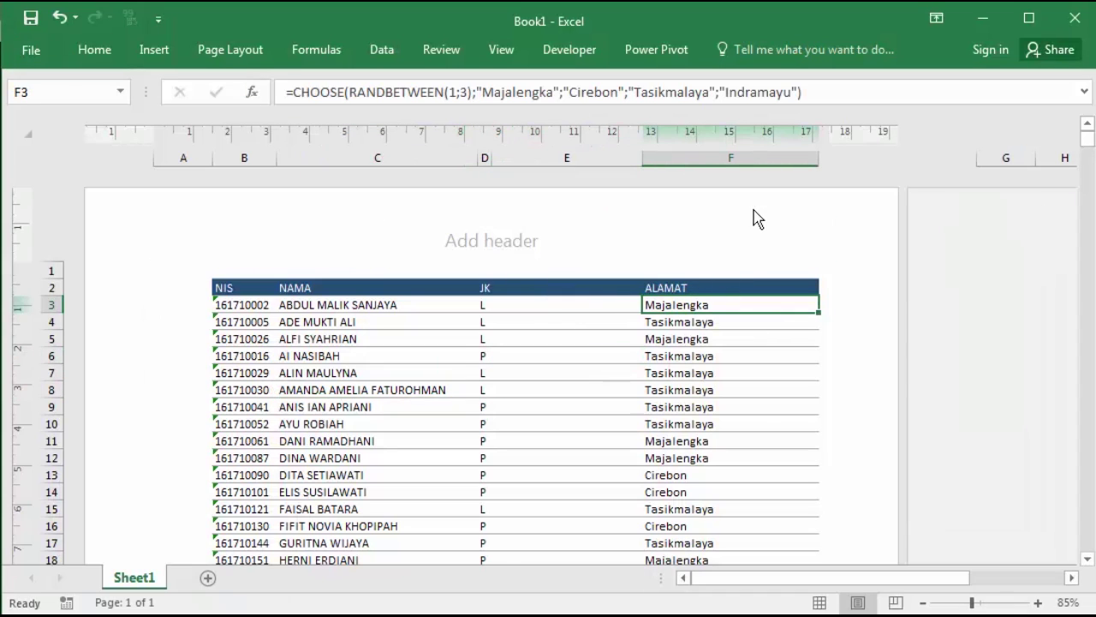
{"action": "scroll", "coordinate": [698, 308], "scroll_direction": "down", "scroll_amount": 15}
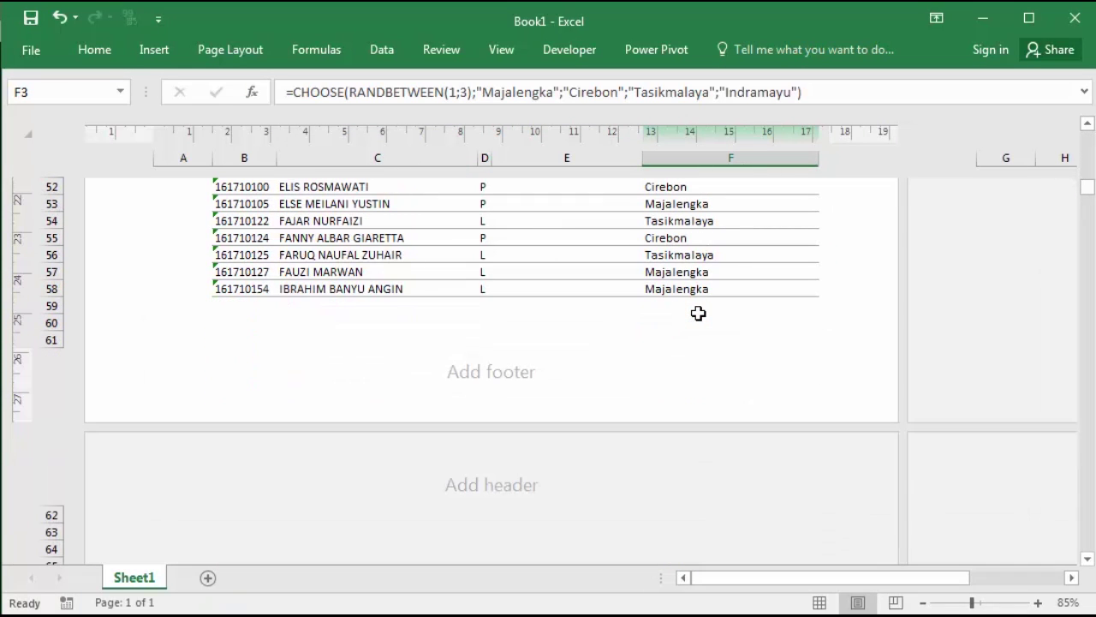
{"action": "left_click", "coordinate": [335, 287]}
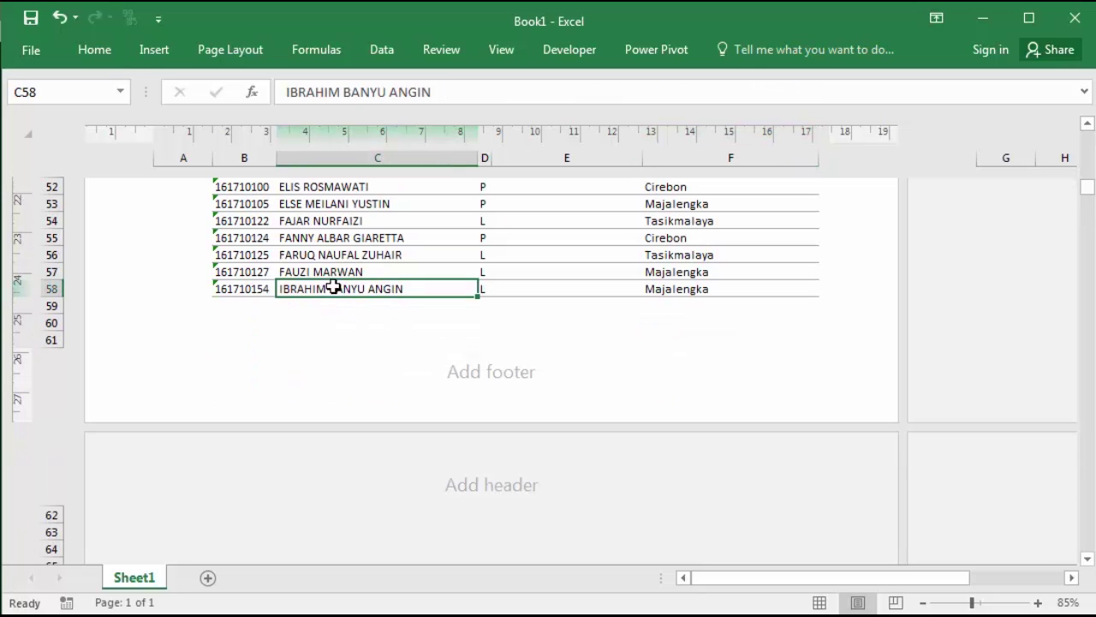
{"action": "left_click", "coordinate": [237, 288]}
{"action": "scroll", "coordinate": [592, 320], "scroll_direction": "up", "scroll_amount": 15}
Insert a blank column before the ALAMAT column and check the page layout at 55% zoom
{"action": "left_click", "coordinate": [739, 159]}
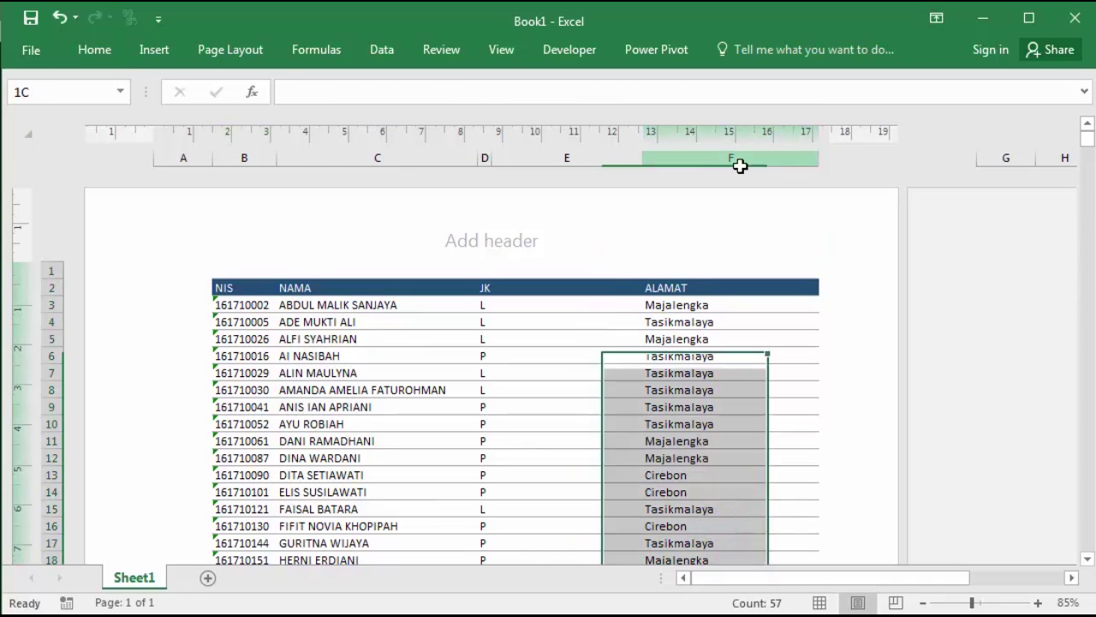
{"action": "right_click", "coordinate": [744, 170]}
{"action": "left_click", "coordinate": [791, 305]}
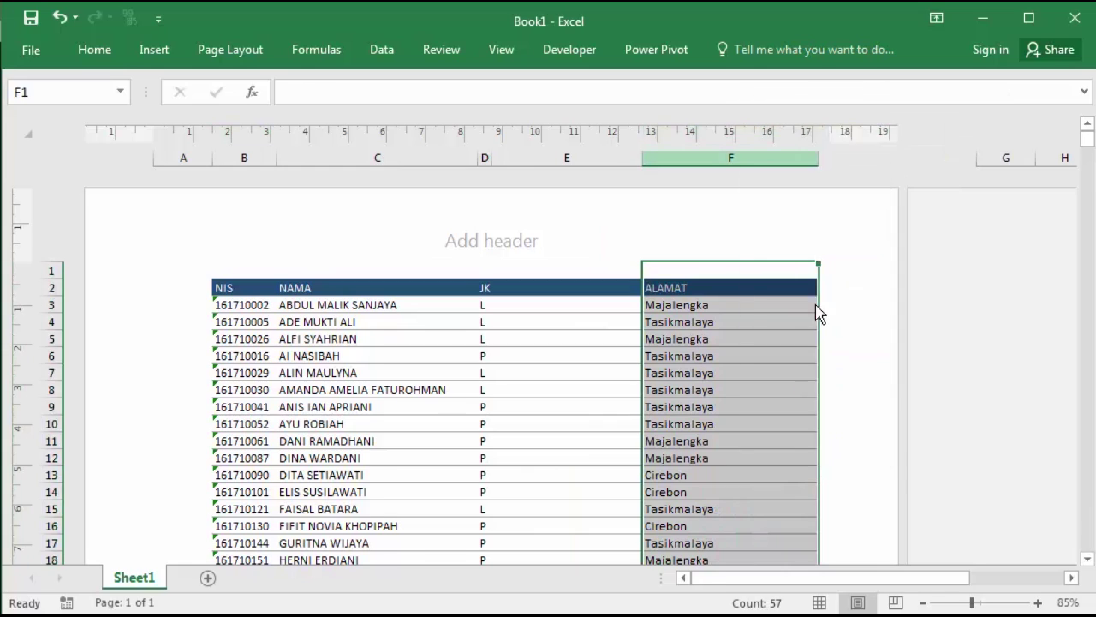
{"action": "left_click", "coordinate": [891, 339]}
{"action": "scroll", "coordinate": [882, 360], "scroll_direction": "down", "scroll_amount": 2}
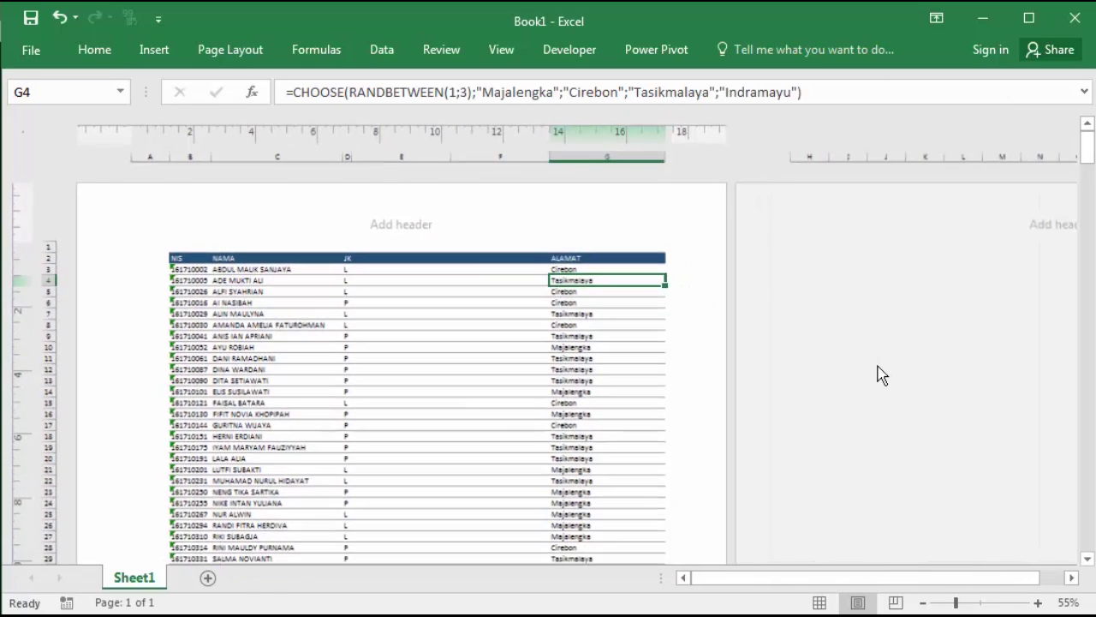
Try another blank column at column F, check the table's last rows, and undo that insertion
{"action": "left_click", "coordinate": [495, 156]}
{"action": "right_click", "coordinate": [499, 157]}
{"action": "left_click", "coordinate": [572, 298]}
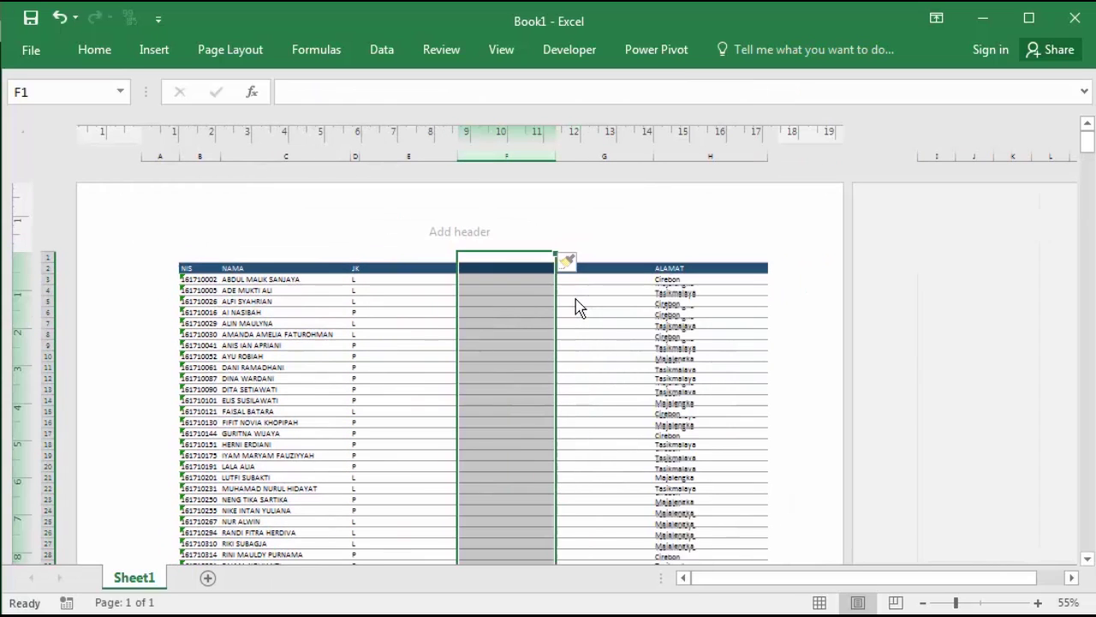
{"action": "scroll", "coordinate": [594, 362], "scroll_direction": "down", "scroll_amount": 20}
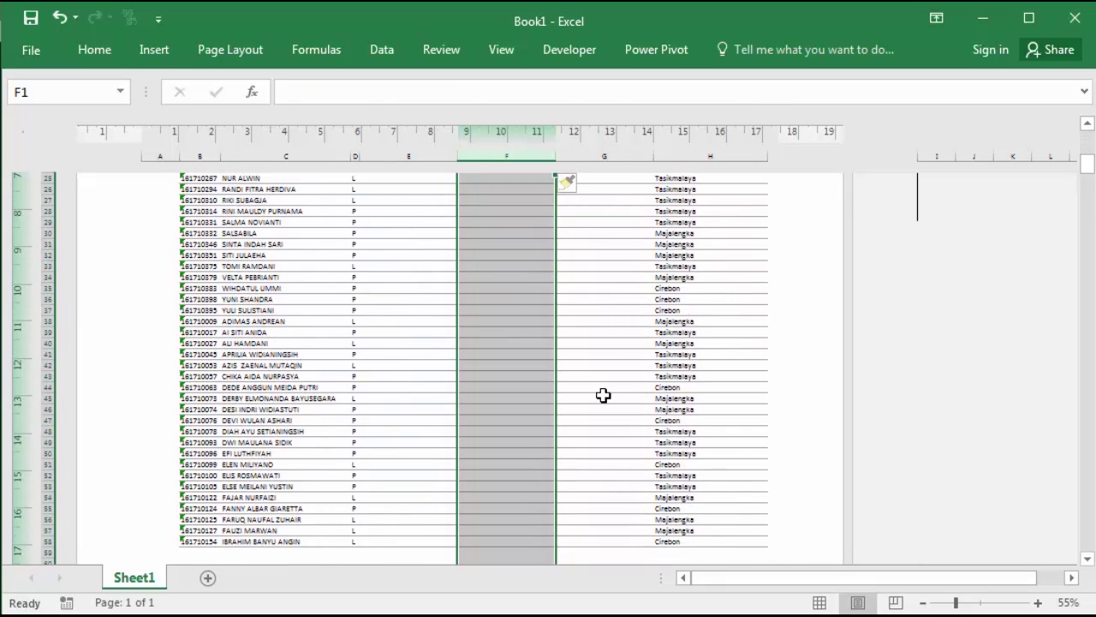
{"action": "key", "text": "ctrl+z"}
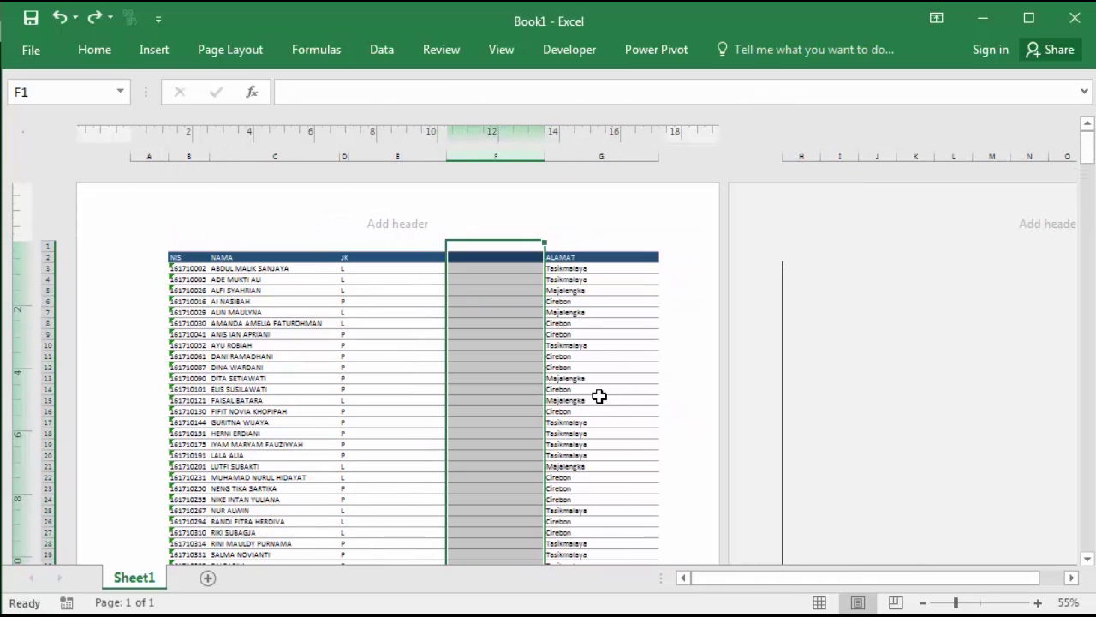
Examine the scaled table at 70% zoom, checking its column spread and the readability of the upper rows
{"action": "left_click", "coordinate": [629, 269]}
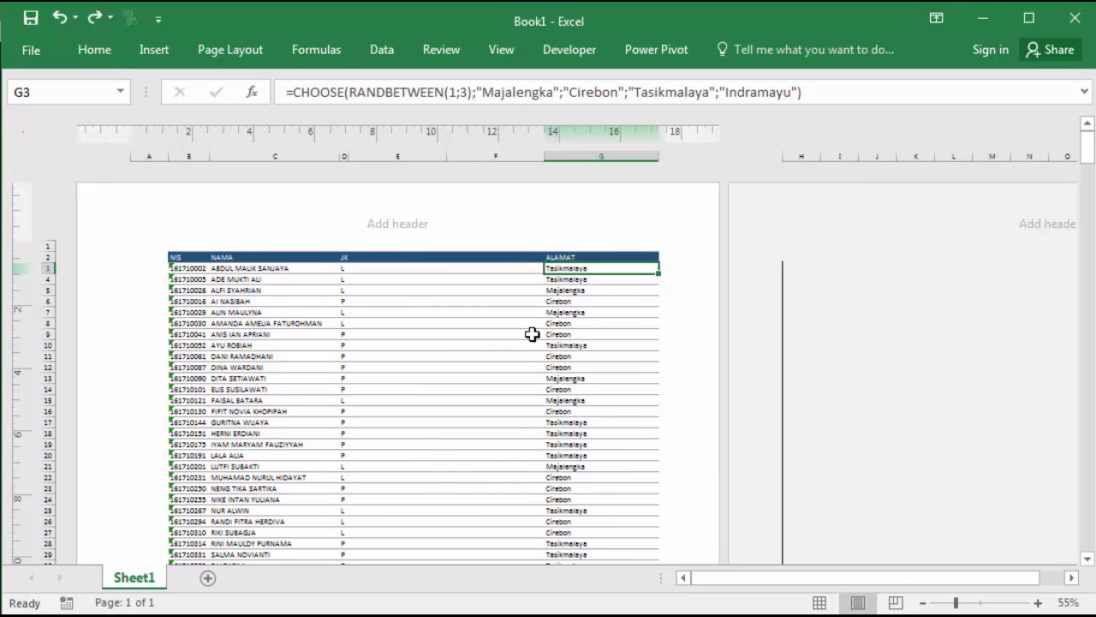
{"action": "key", "text": "Return"}
{"action": "scroll", "coordinate": [532, 333], "scroll_direction": "up", "scroll_amount": 1}
{"action": "left_click", "coordinate": [563, 331]}
{"action": "scroll", "coordinate": [405, 317], "scroll_direction": "down", "scroll_amount": 5}
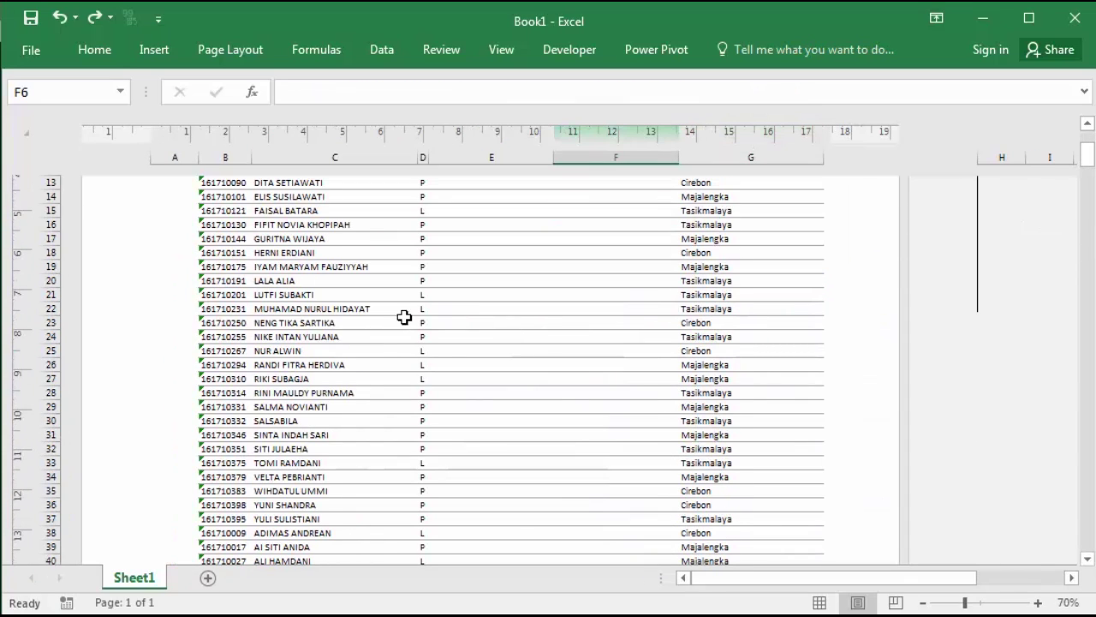
{"action": "left_click", "coordinate": [300, 323]}
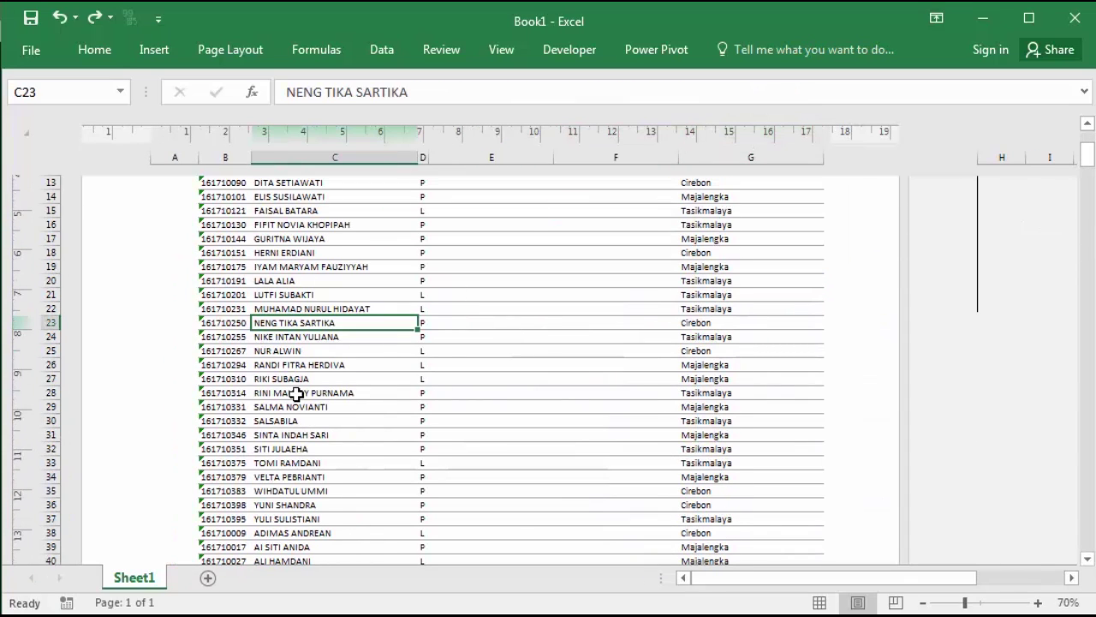
{"action": "left_click", "coordinate": [409, 365]}
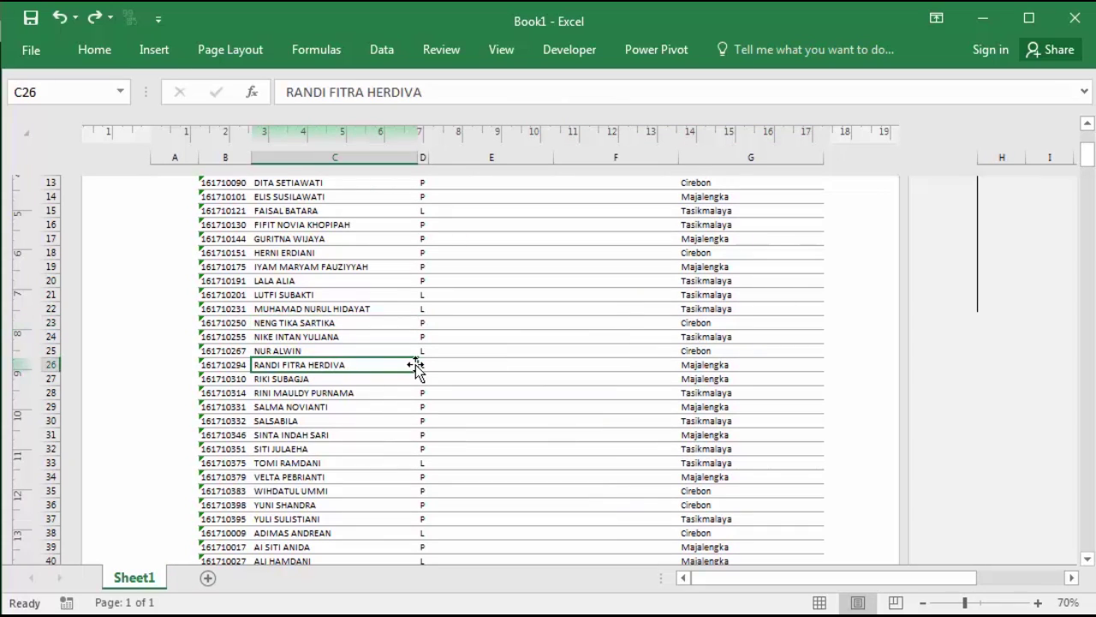
{"action": "left_click", "coordinate": [364, 349]}
{"action": "scroll", "coordinate": [293, 328], "scroll_direction": "up", "scroll_amount": 5}
{"action": "left_click", "coordinate": [294, 328]}
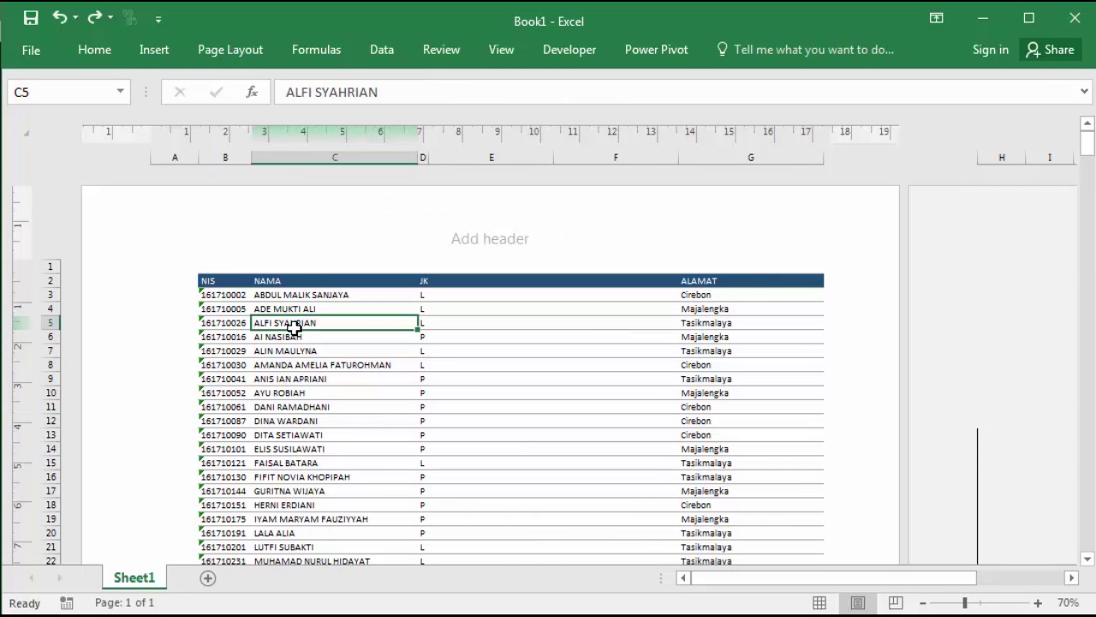
{"action": "left_click", "coordinate": [307, 292]}
{"action": "left_click", "coordinate": [311, 330]}
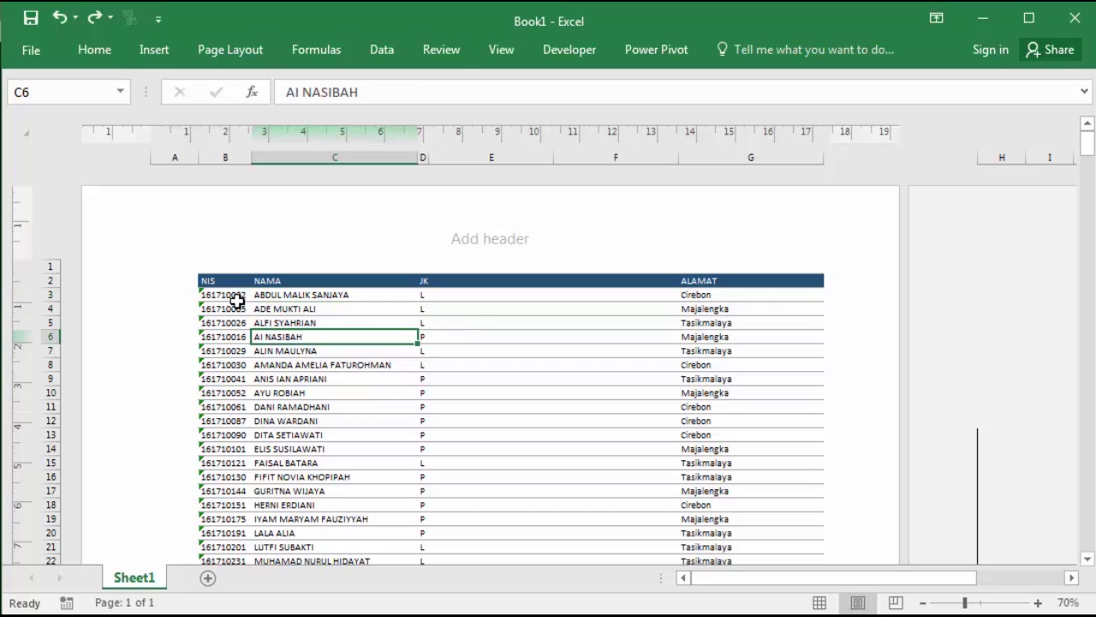
{"action": "left_click", "coordinate": [283, 296]}
{"action": "left_click", "coordinate": [286, 367]}
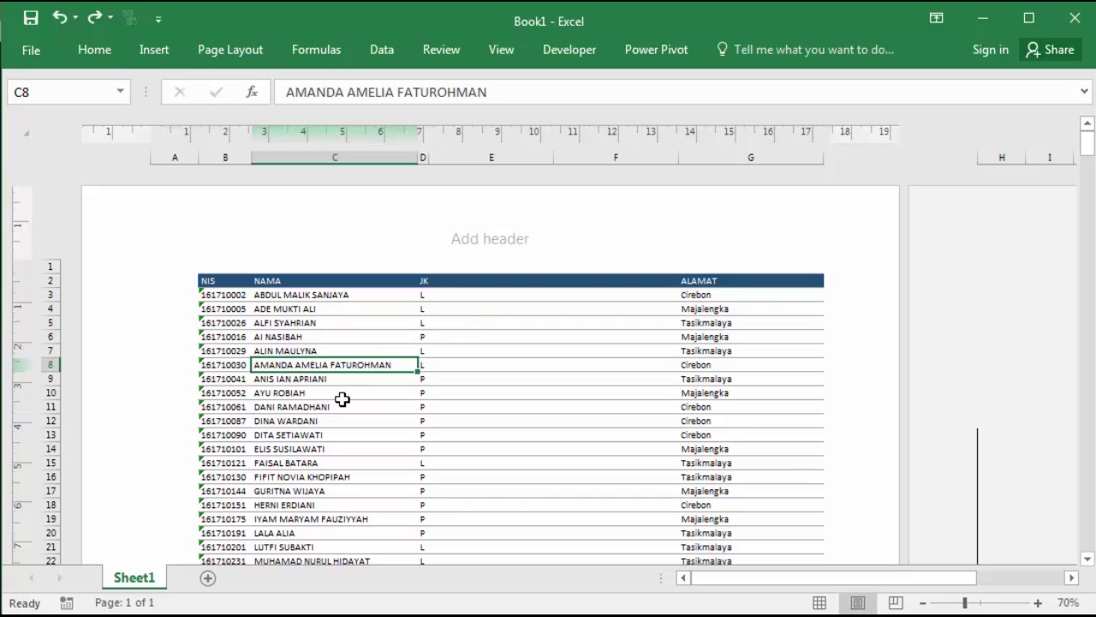
Examine the lower rows through row 58 and the space between the table's end and the footer
{"action": "scroll", "coordinate": [354, 404], "scroll_direction": "down", "scroll_amount": 7}
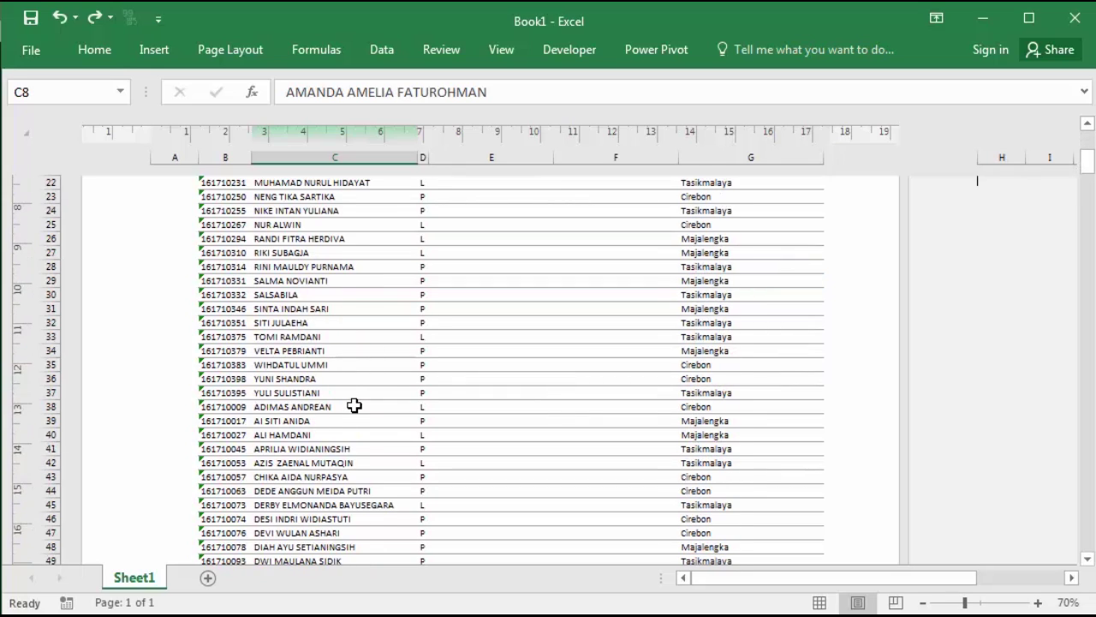
{"action": "left_click", "coordinate": [267, 335]}
{"action": "scroll", "coordinate": [349, 423], "scroll_direction": "down", "scroll_amount": 5}
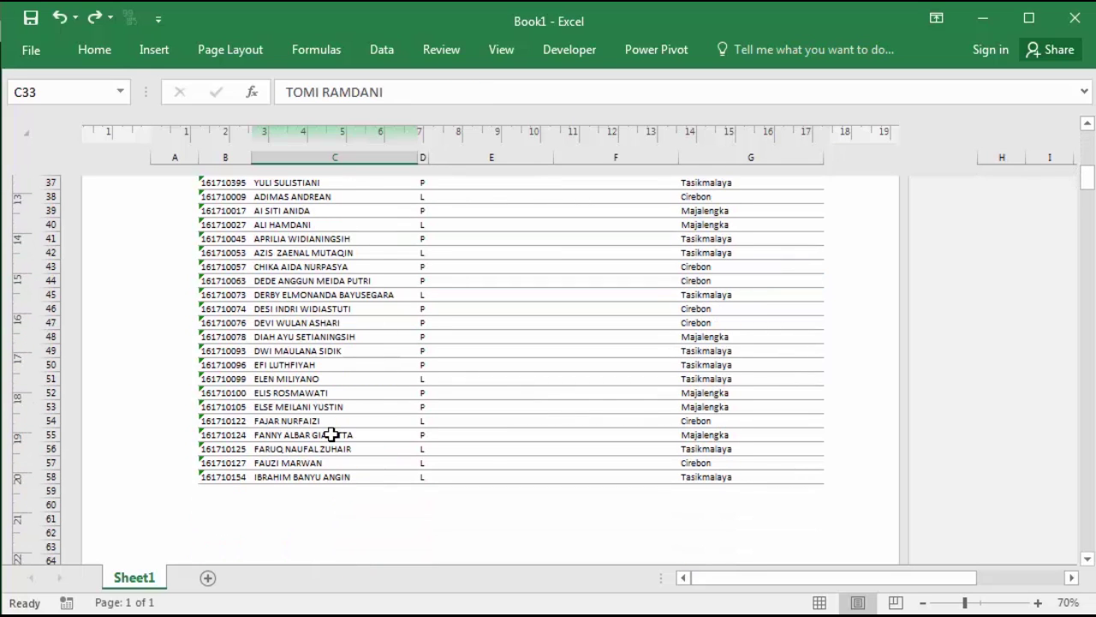
{"action": "left_click", "coordinate": [279, 352]}
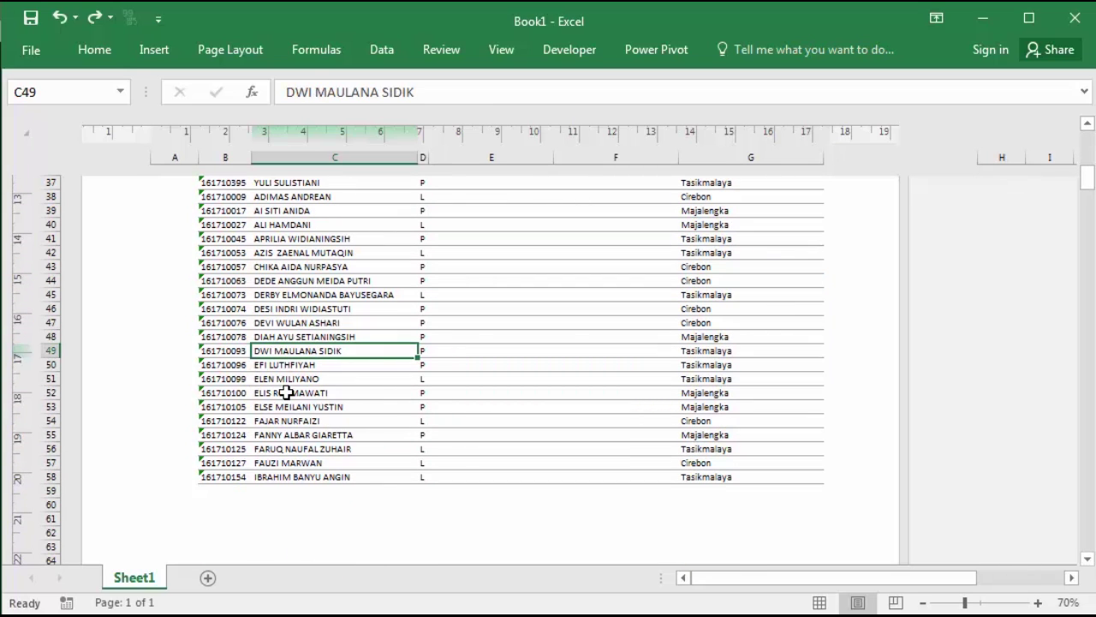
{"action": "left_click", "coordinate": [272, 475]}
{"action": "scroll", "coordinate": [341, 419], "scroll_direction": "down", "scroll_amount": 6}
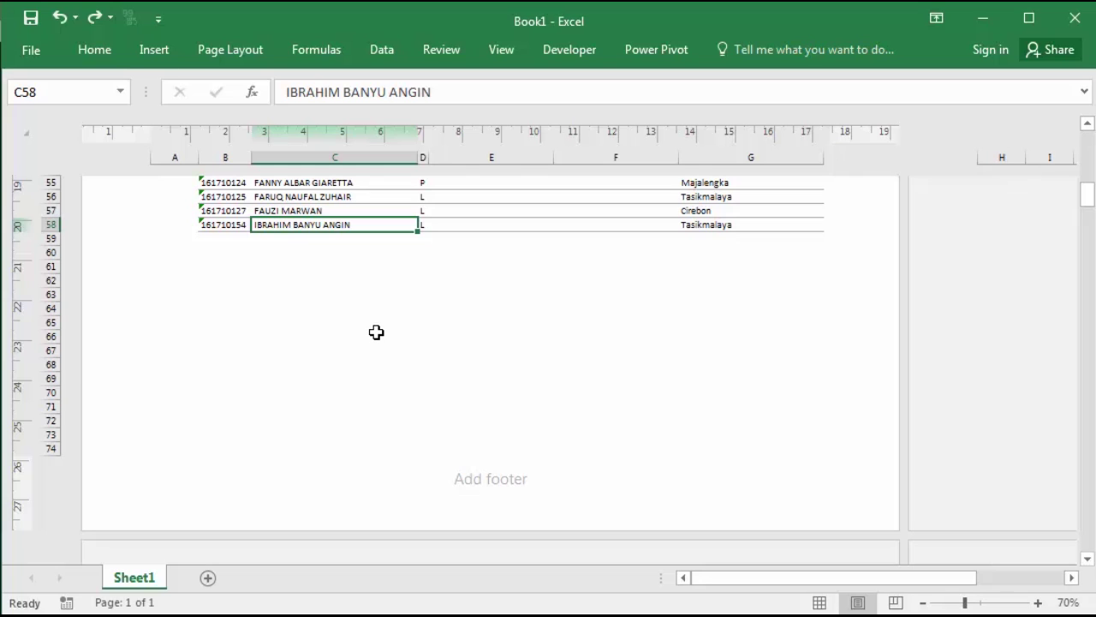
{"action": "scroll", "coordinate": [376, 332], "scroll_direction": "up", "scroll_amount": 4}
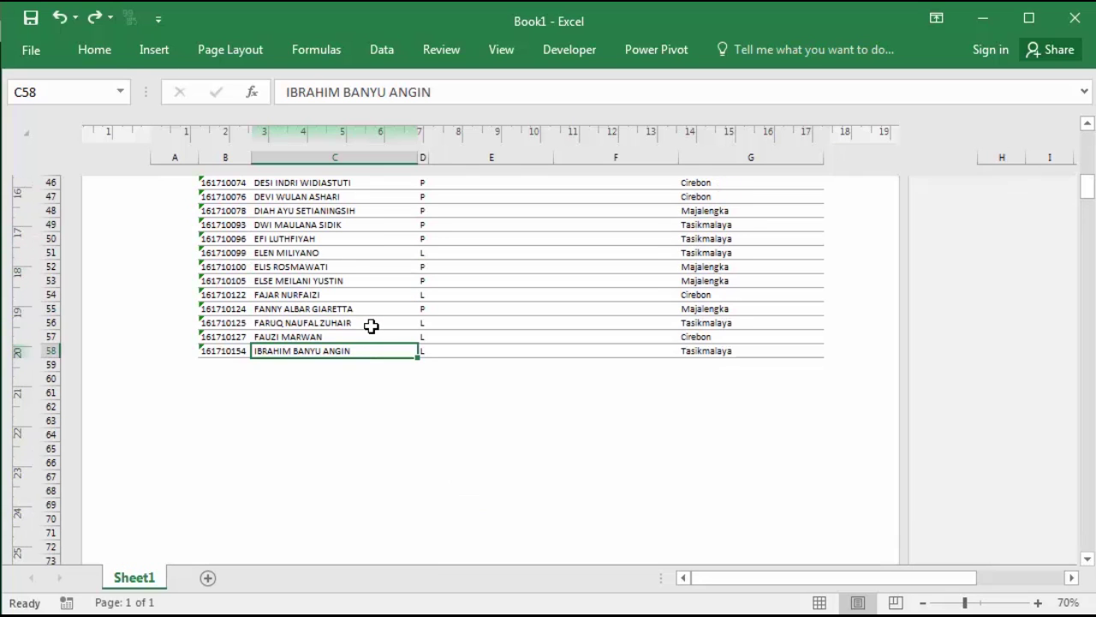
{"action": "scroll", "coordinate": [371, 326], "scroll_direction": "up", "scroll_amount": 2}
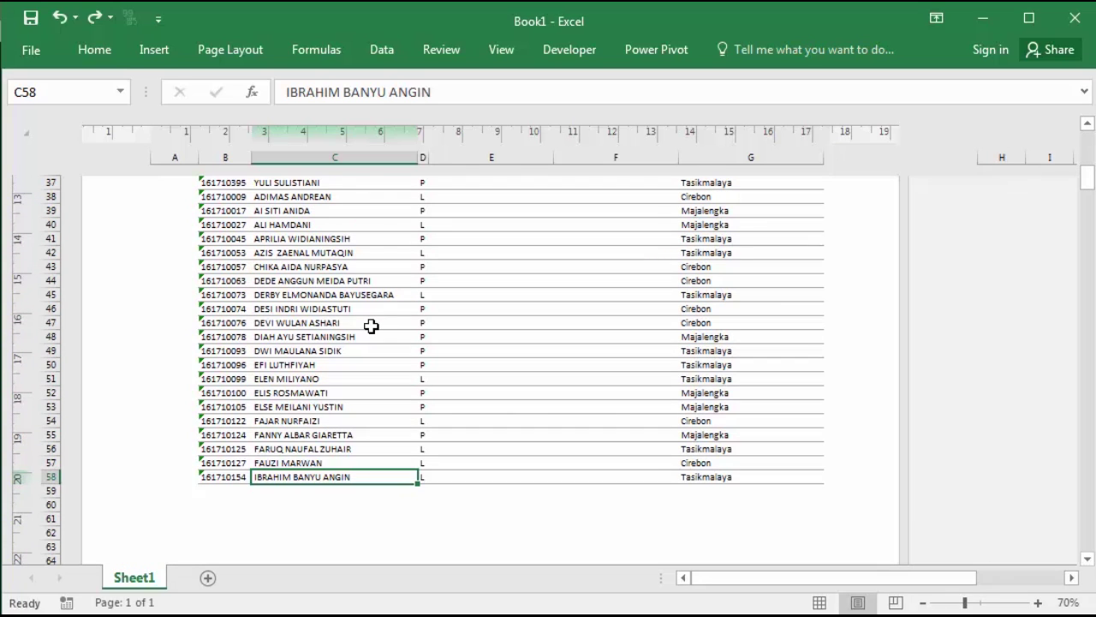